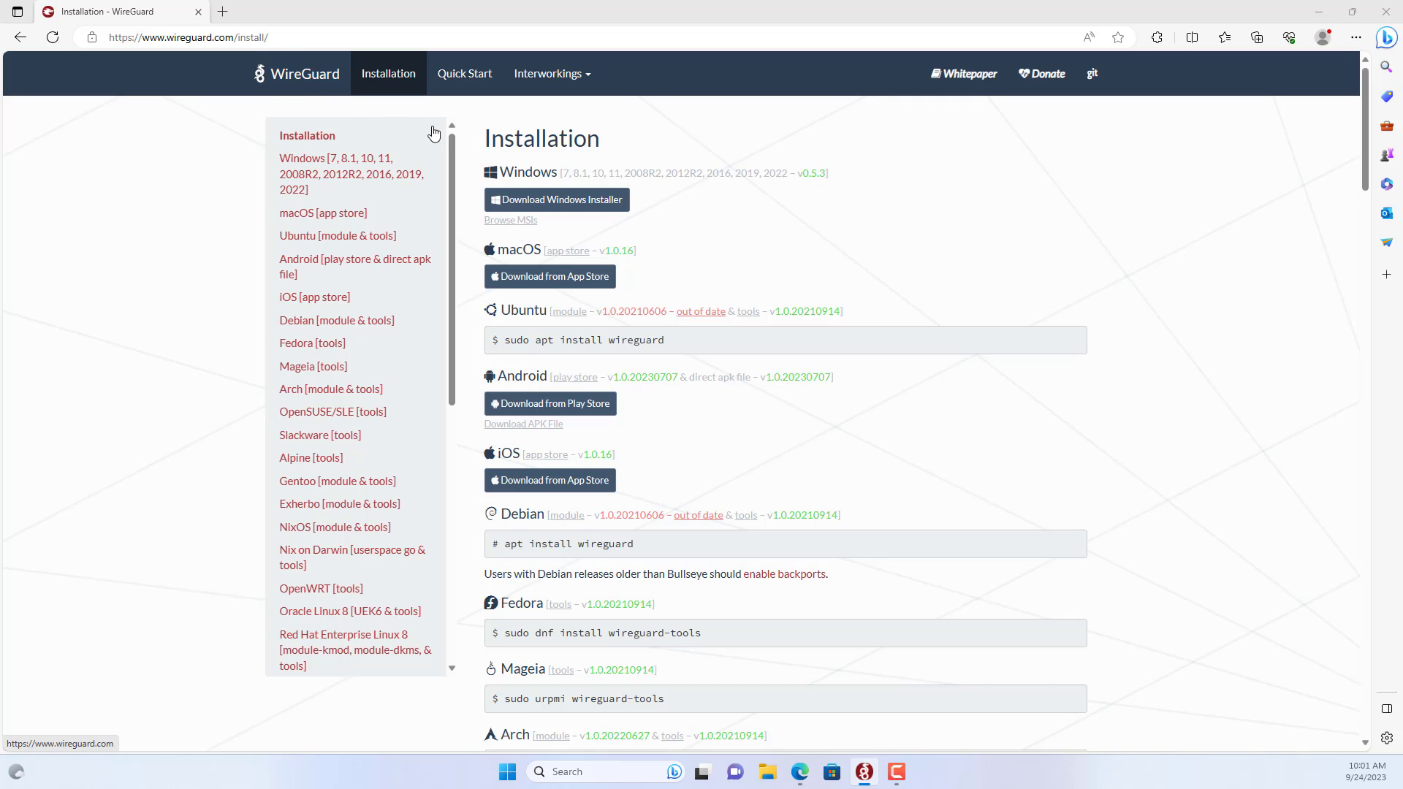
Create an empty WireGuard tunnel named WG_Server and save it.
left_click_drag(485, 138, 587, 142)
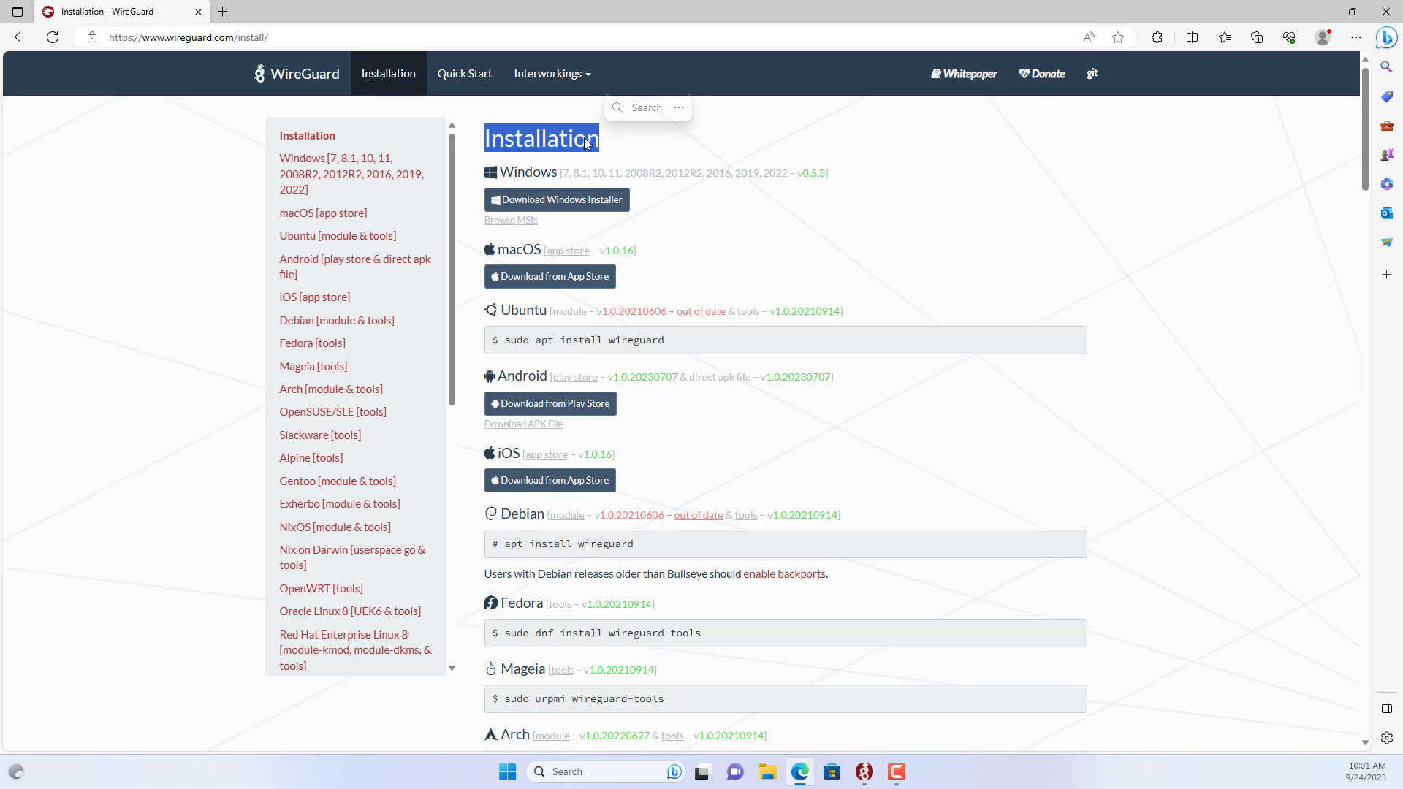
left_click_drag(501, 172, 559, 173)
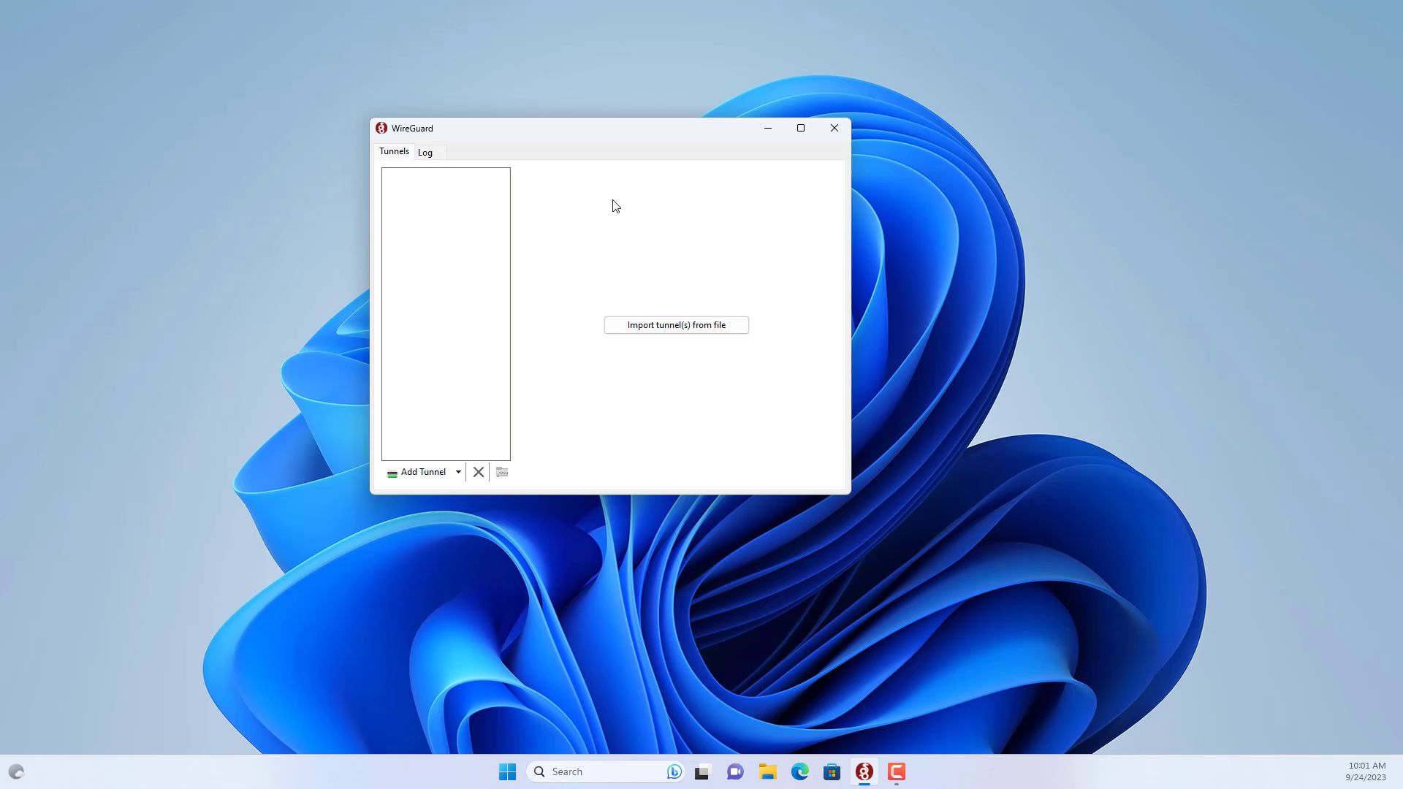
right_click(434, 263)
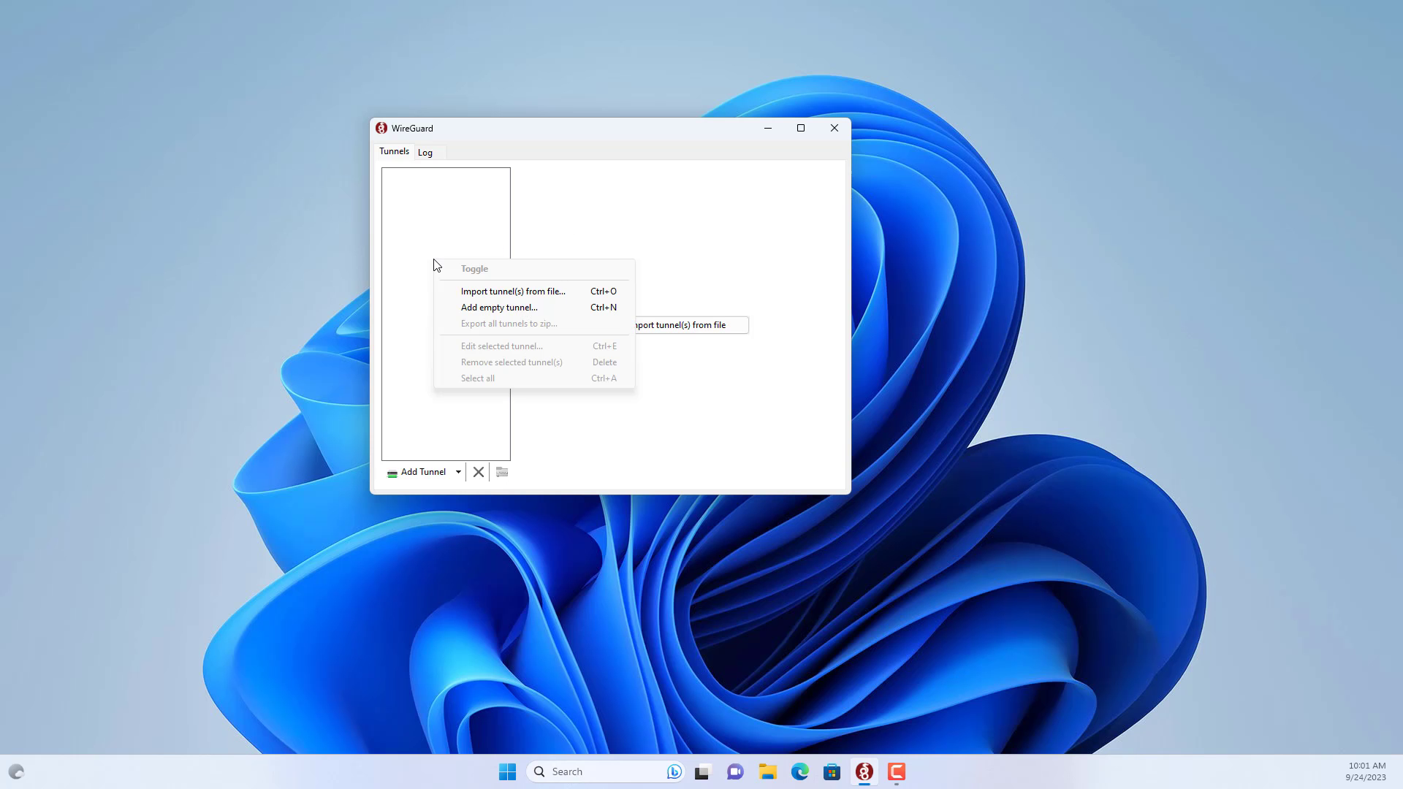
left_click(521, 313)
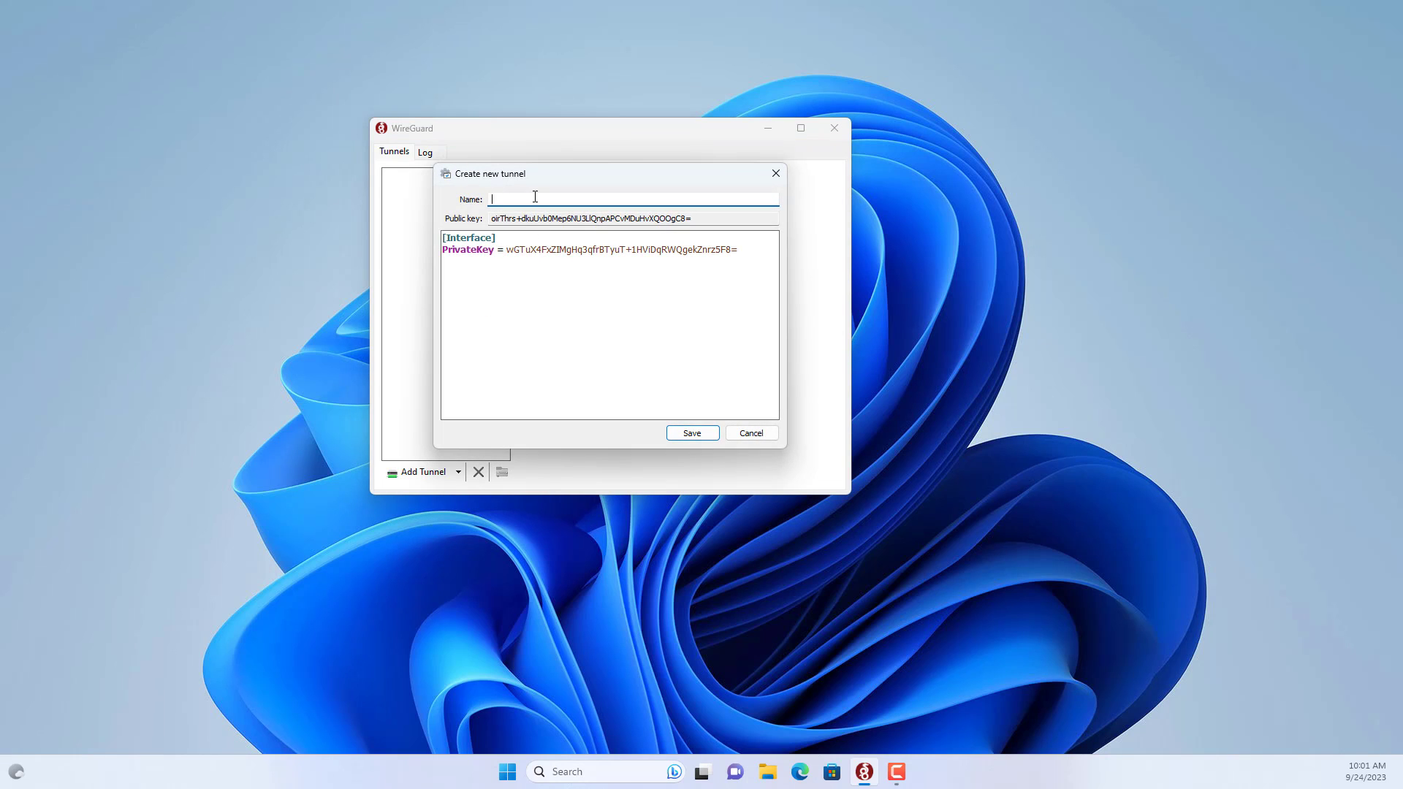
type("WG_Server")
left_click(695, 434)
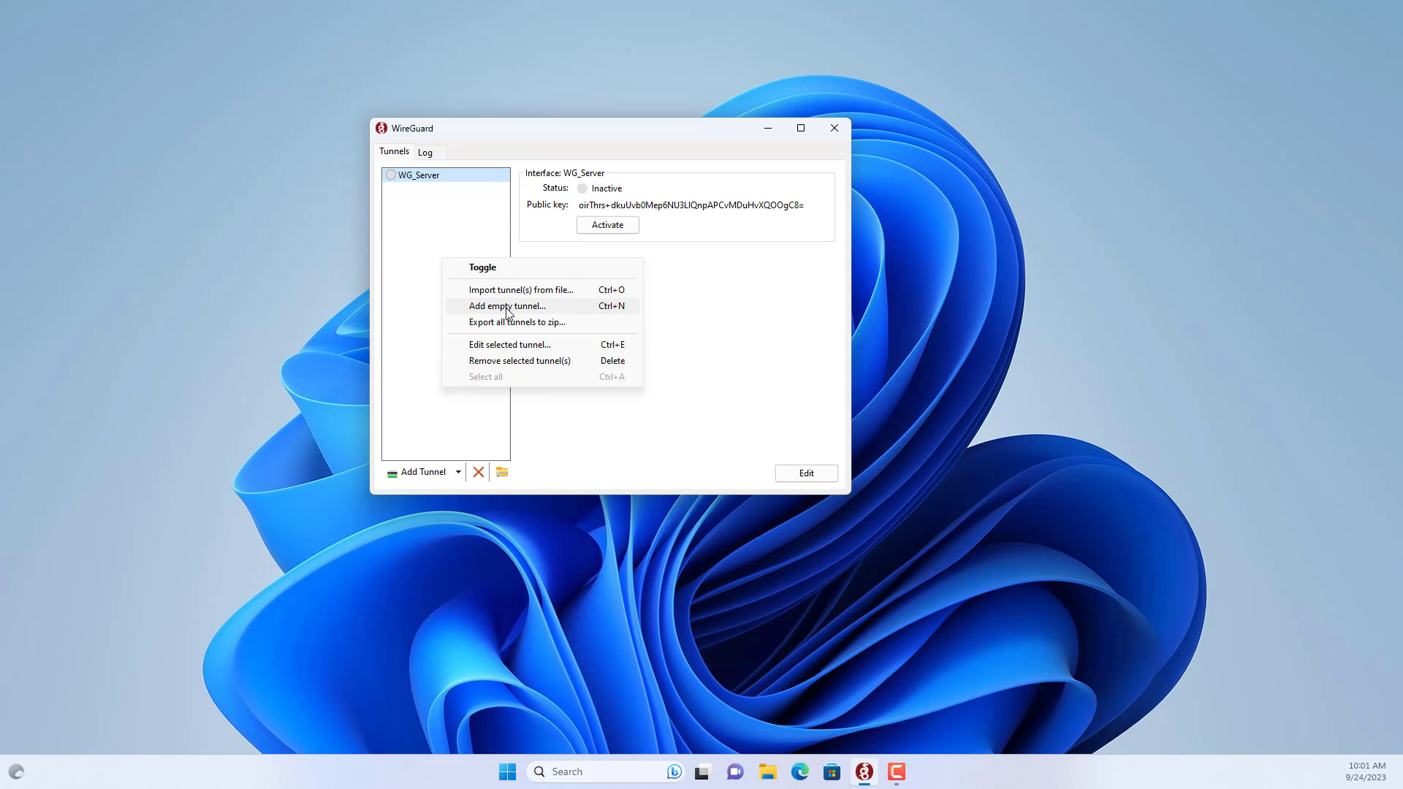
Create a second empty tunnel named WG_Client and save it.
left_click(506, 306)
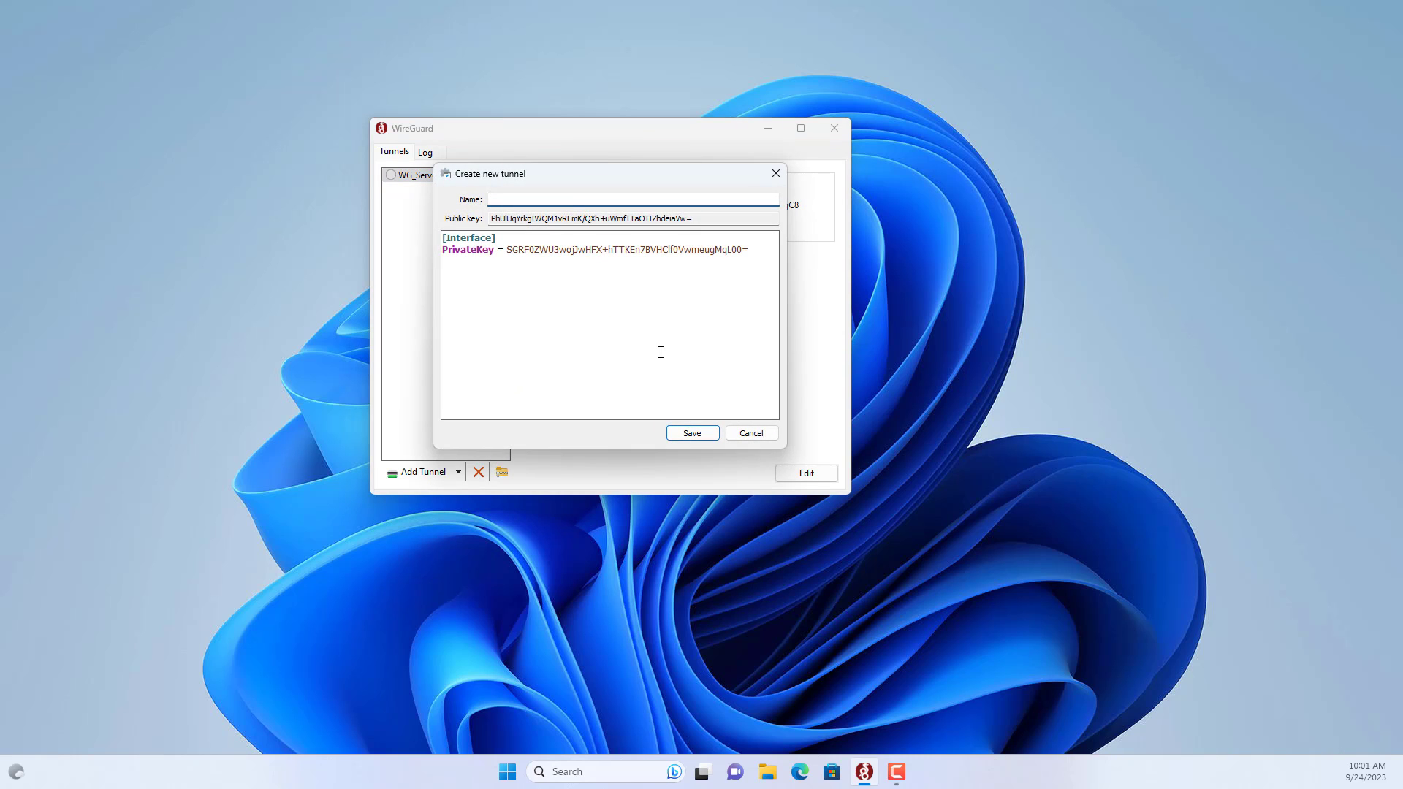
type("WG_Client")
left_click(686, 435)
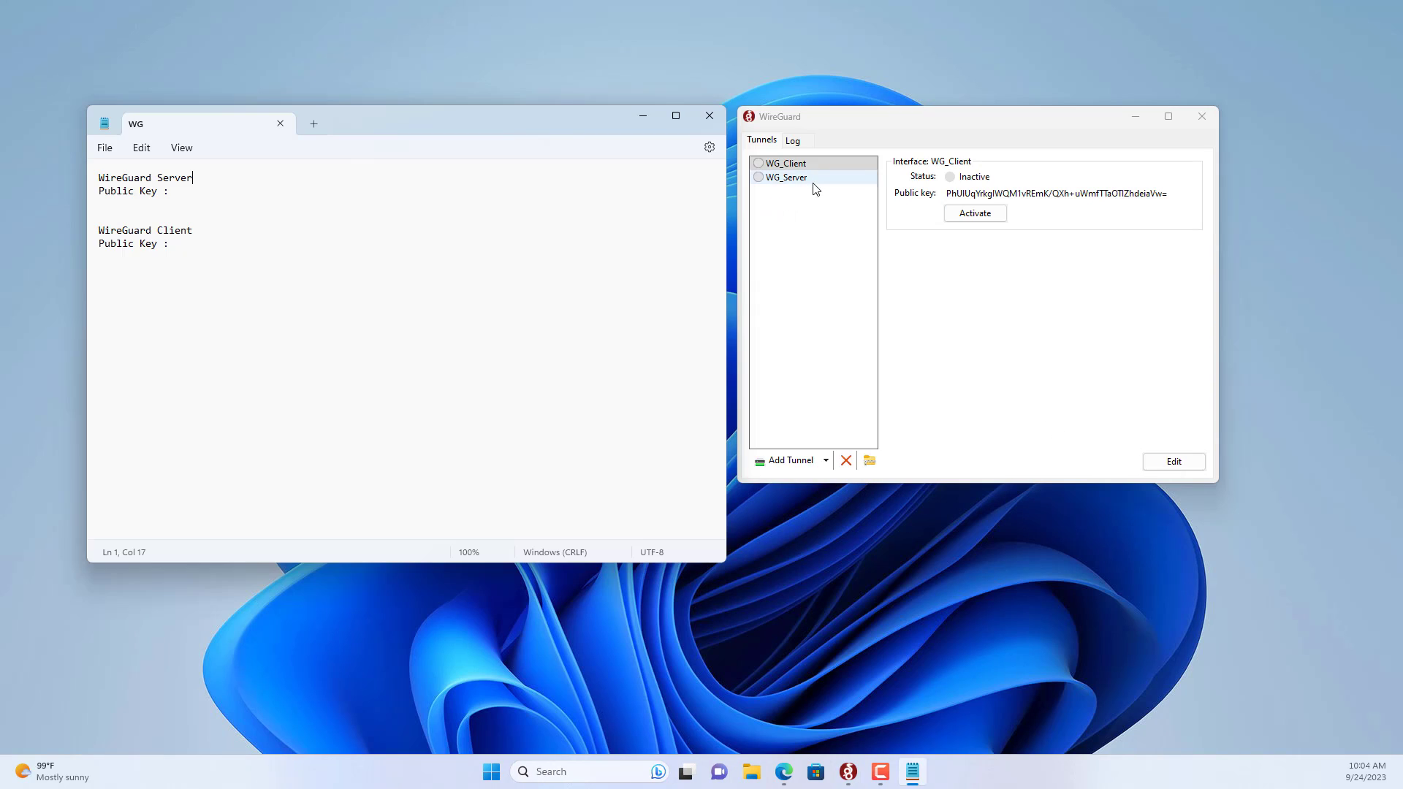
Copy the WG_Server public key into the note after its Public Key label.
left_click(786, 177)
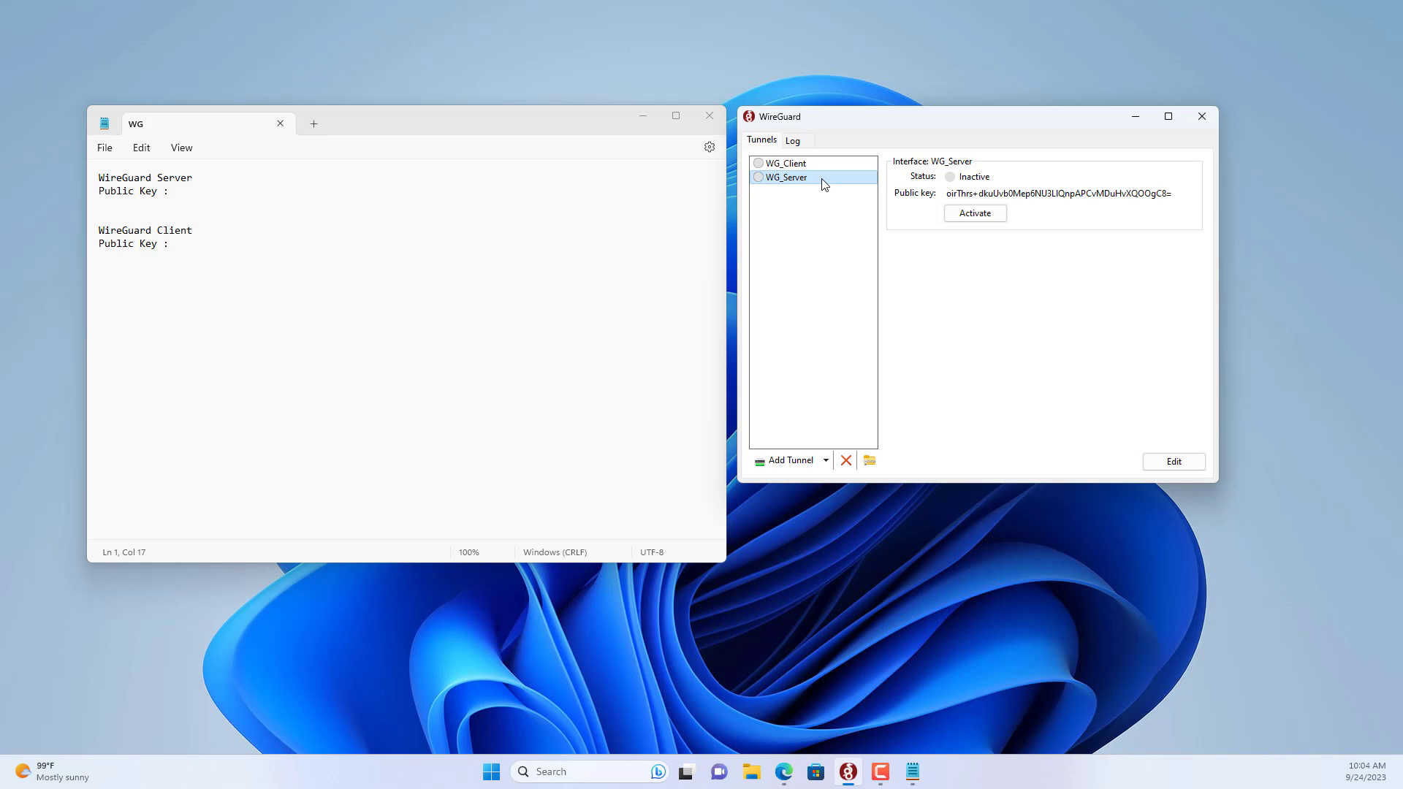
left_click(1173, 462)
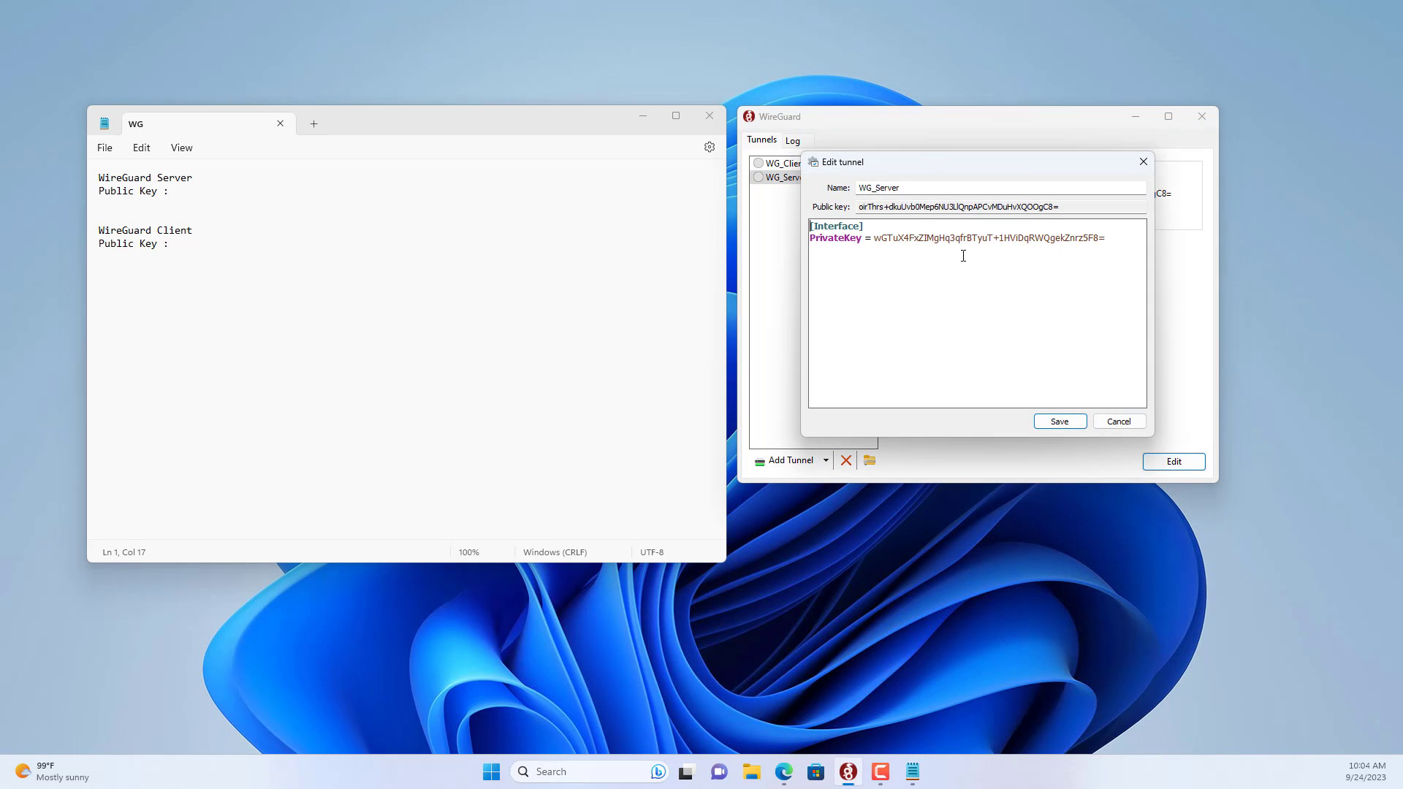
double_click(1059, 207)
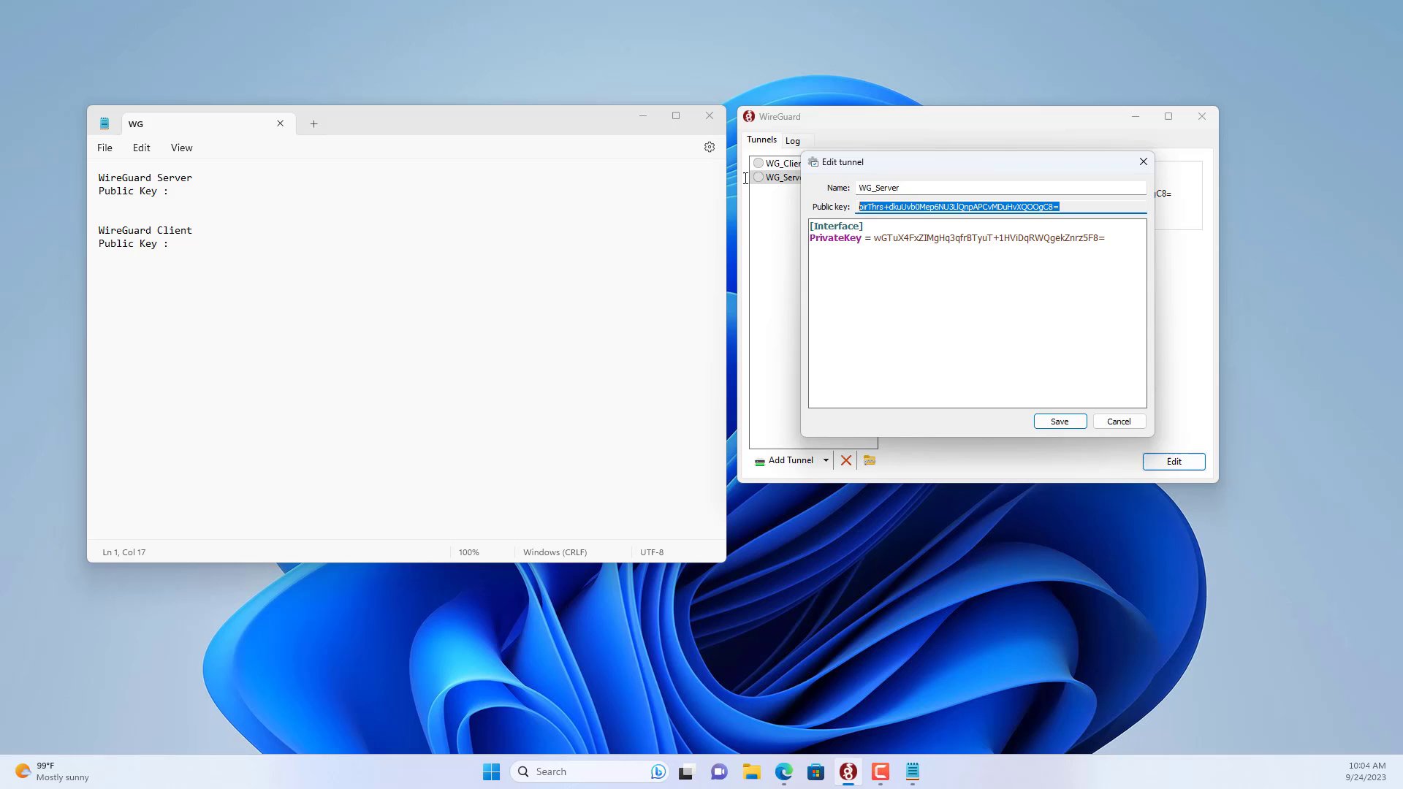
key("ctrl+c")
left_click(265, 194)
key("ctrl+v")
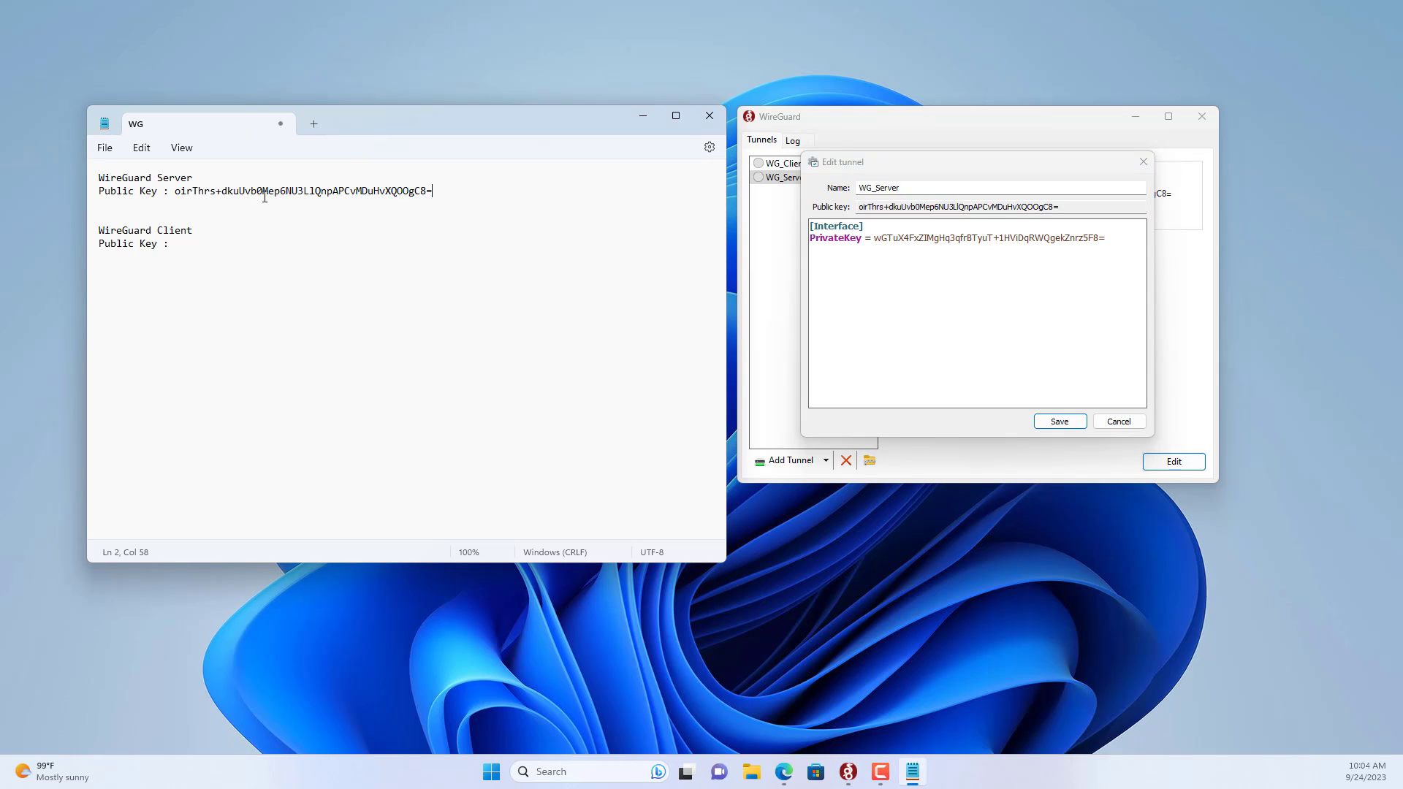
left_click(1125, 423)
Copy the WG_Client public key into the note on the client's Public Key line.
left_click(785, 163)
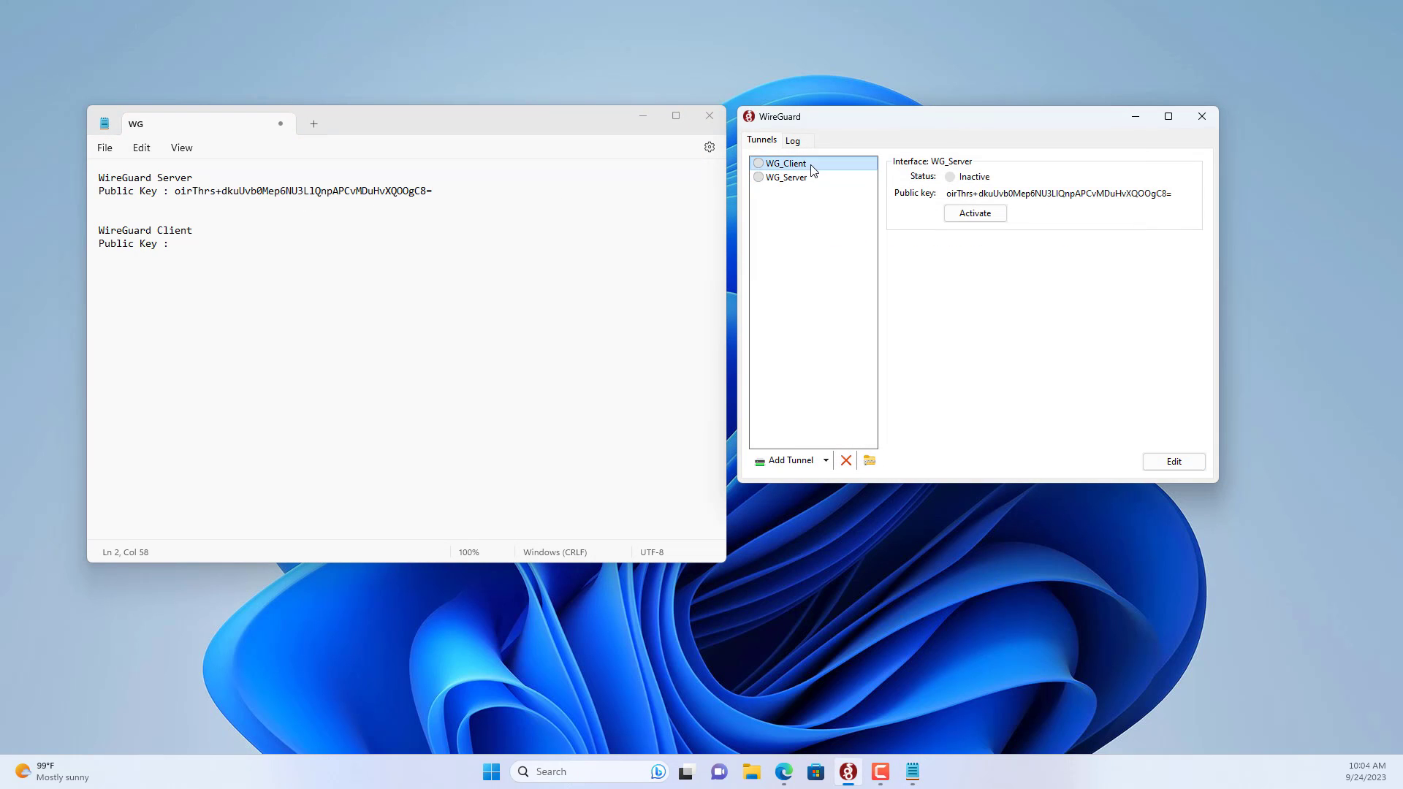
left_click(1185, 461)
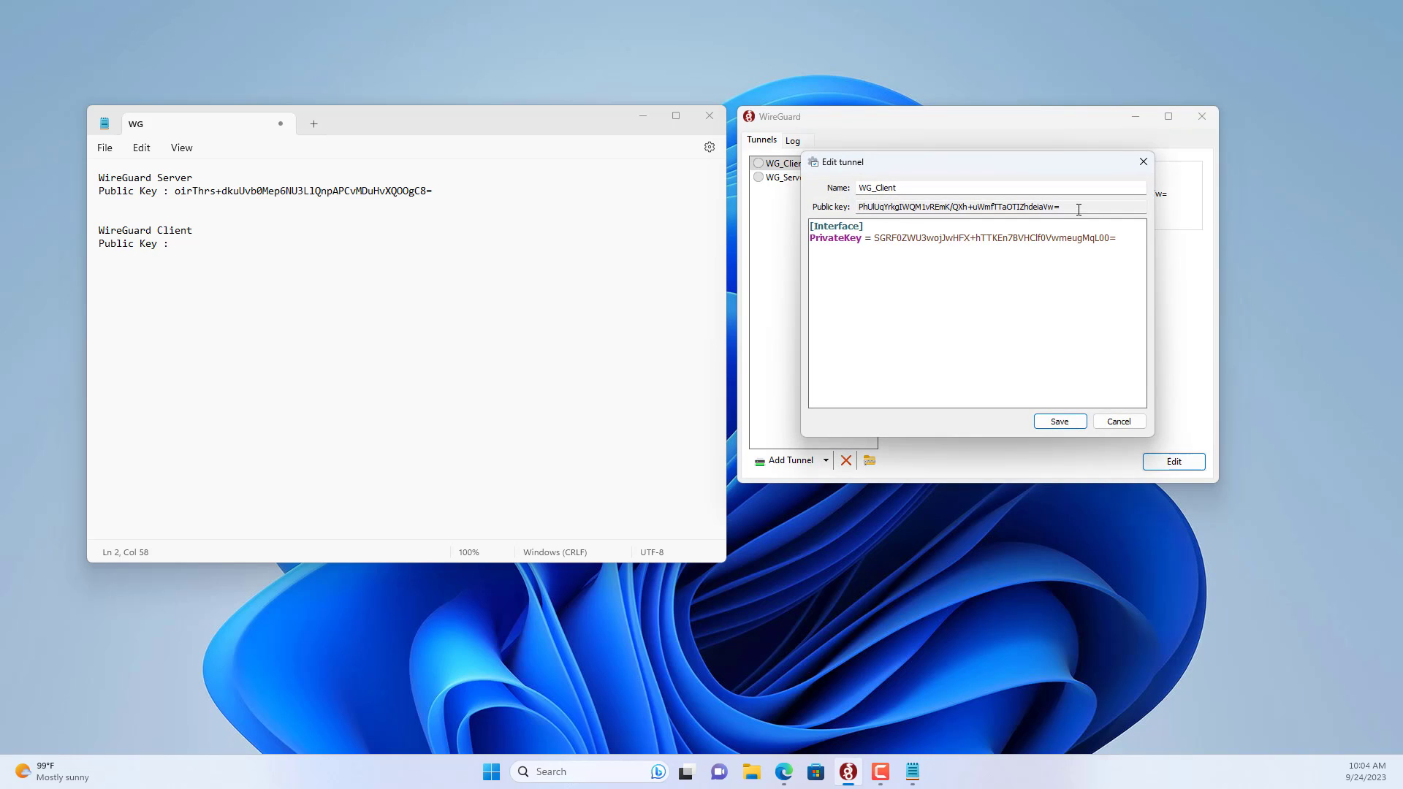
left_click_drag(1078, 209, 851, 212)
left_click(262, 247)
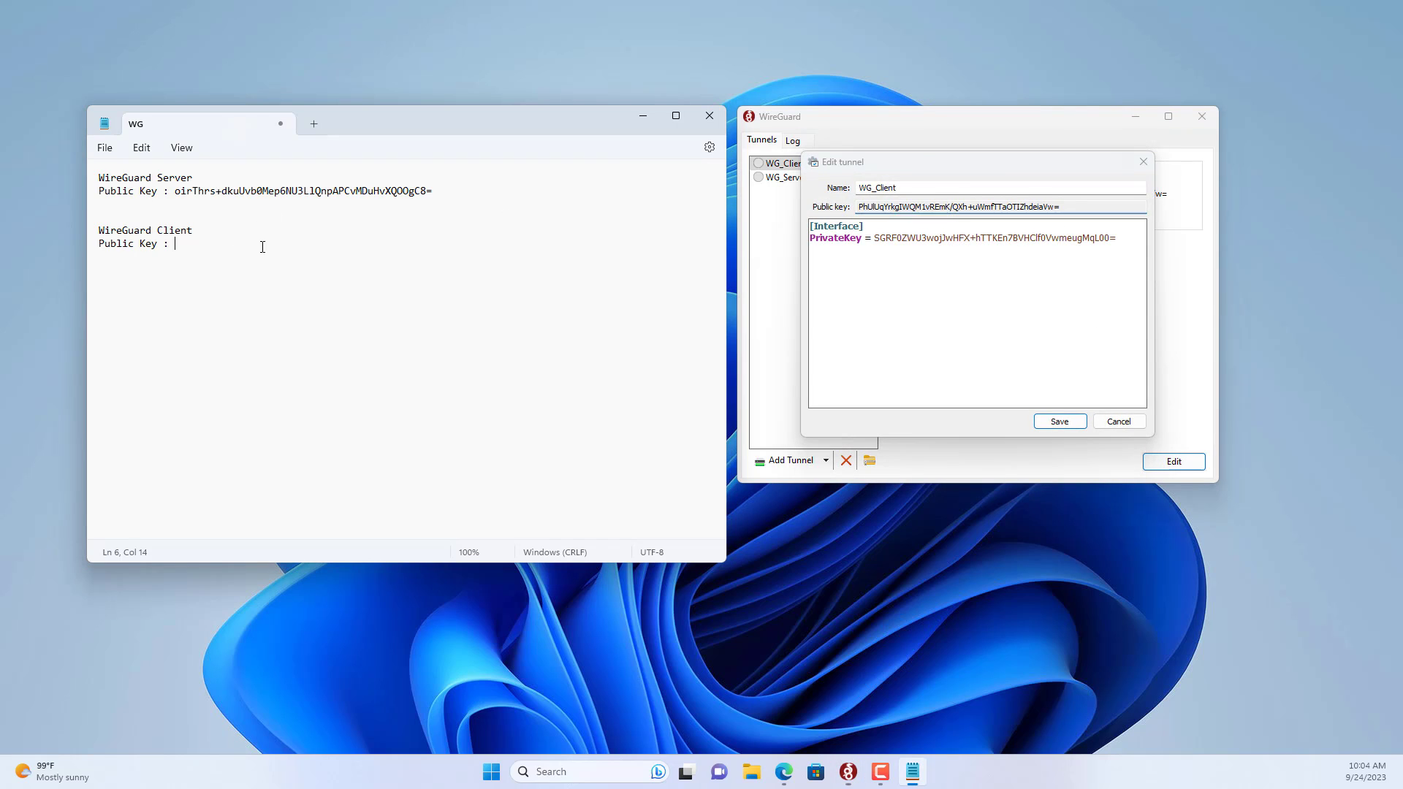
key("ctrl+v")
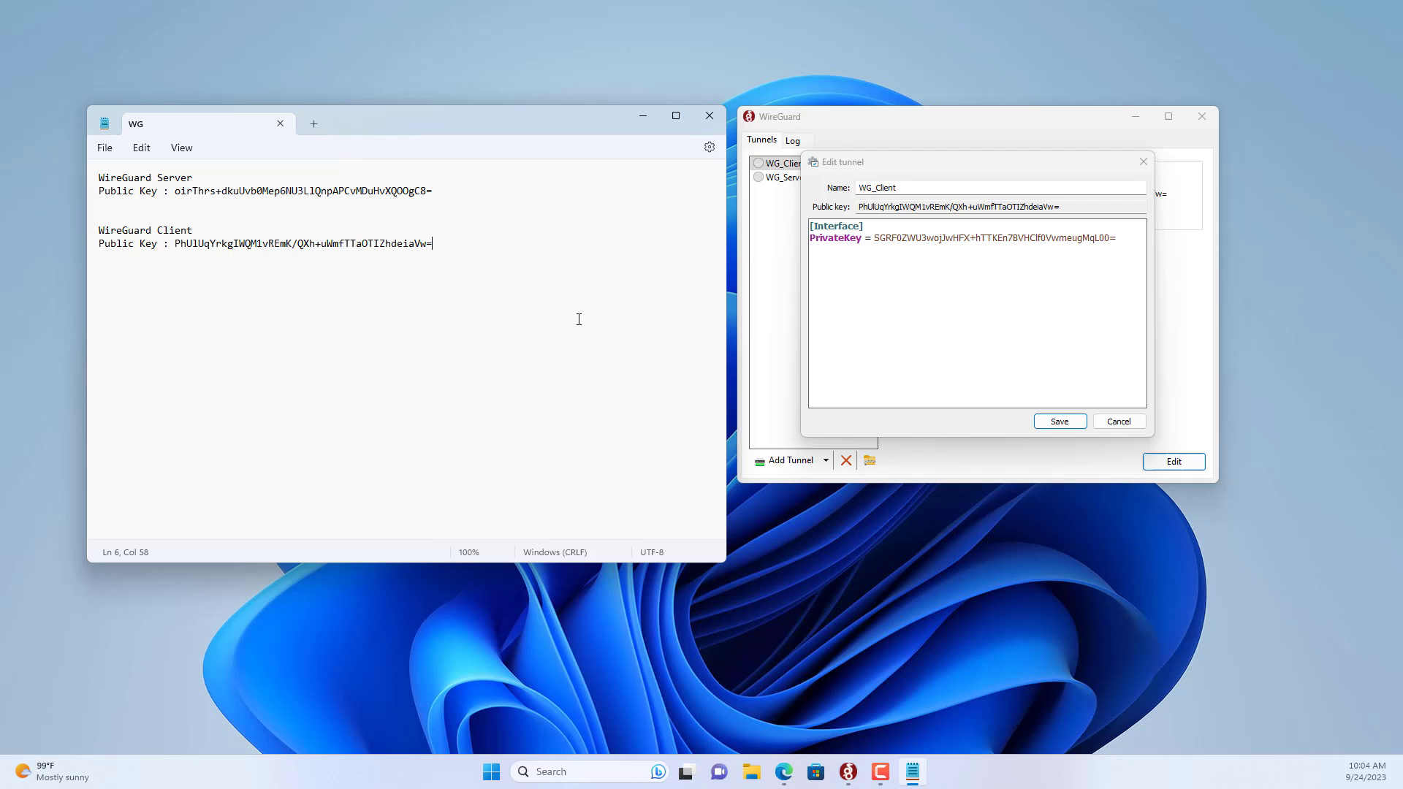
left_click(1117, 421)
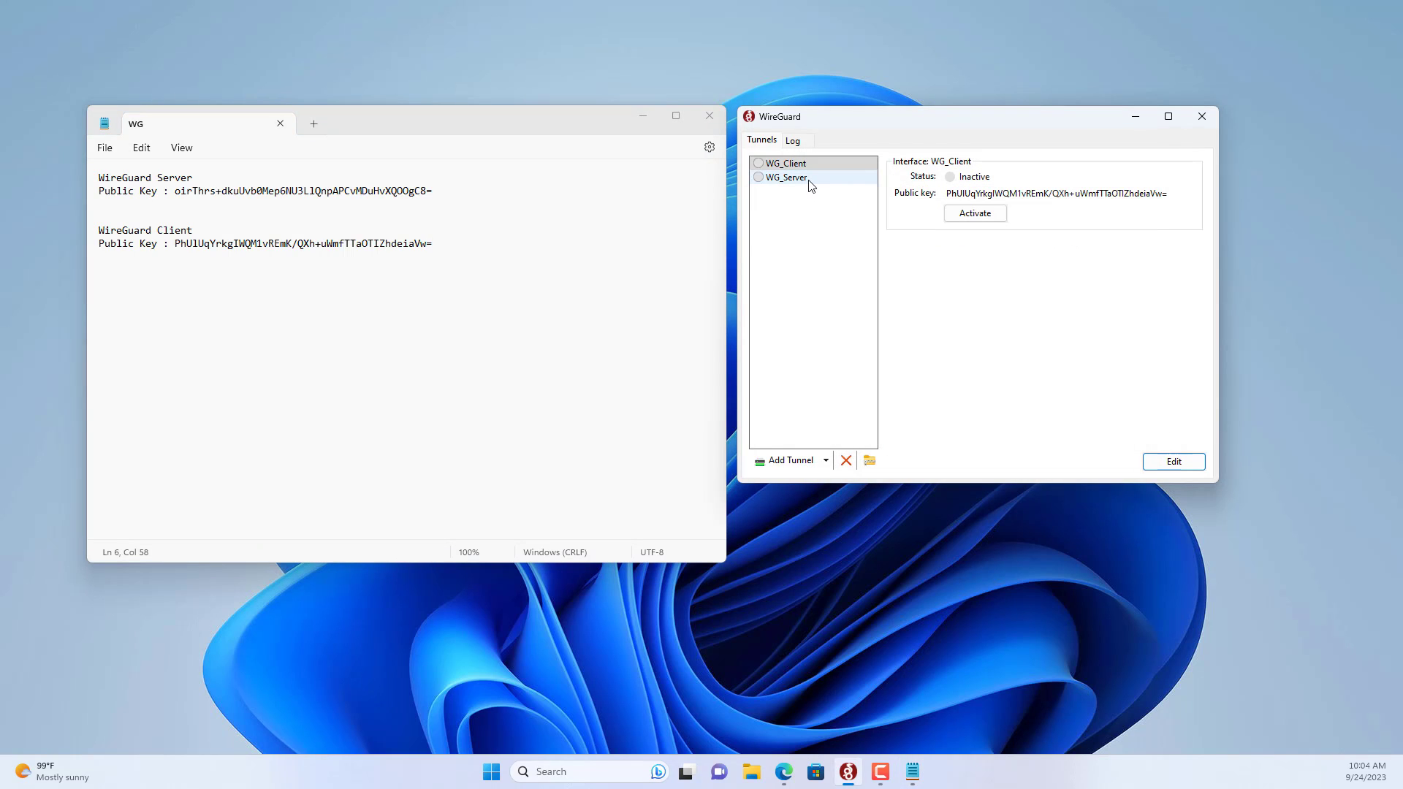
Add ListenPort 51820 and Address 192.168.100.1/24 to WG_Server and start a [Peer] section.
left_click(811, 186)
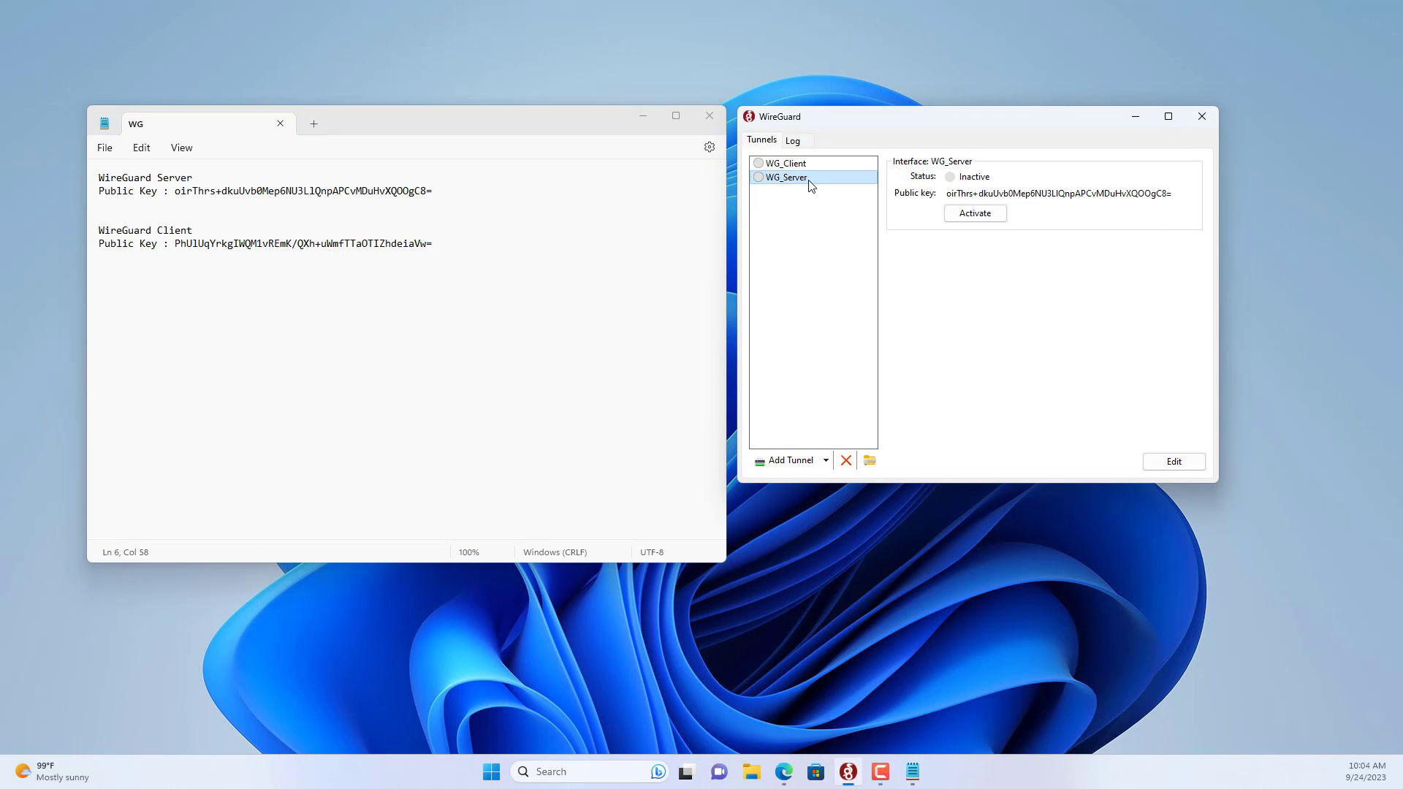
left_click(1171, 463)
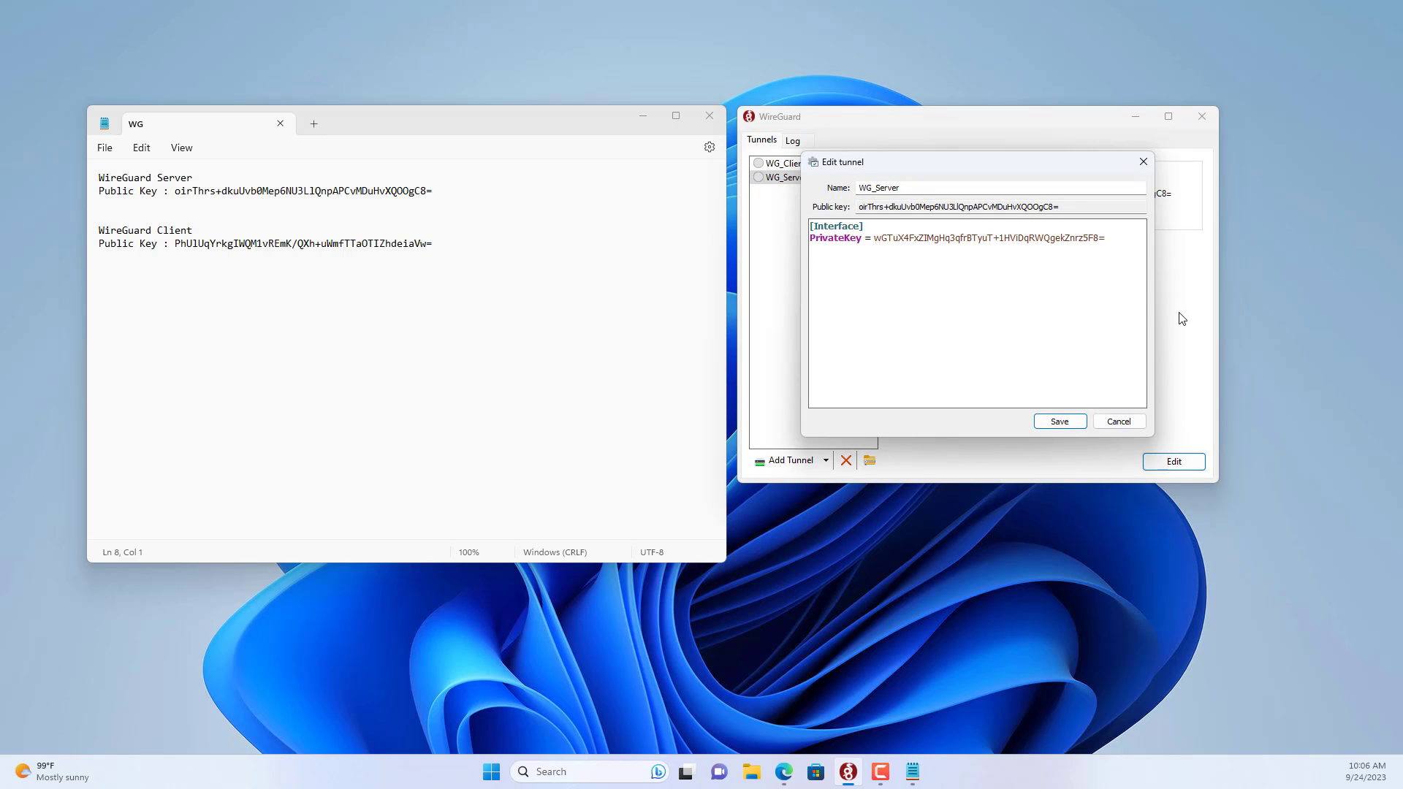
type("Listen")
type("Port")
type(" = 51820 ")
type("Address = ")
type("192.168.1")
type("00.1/")
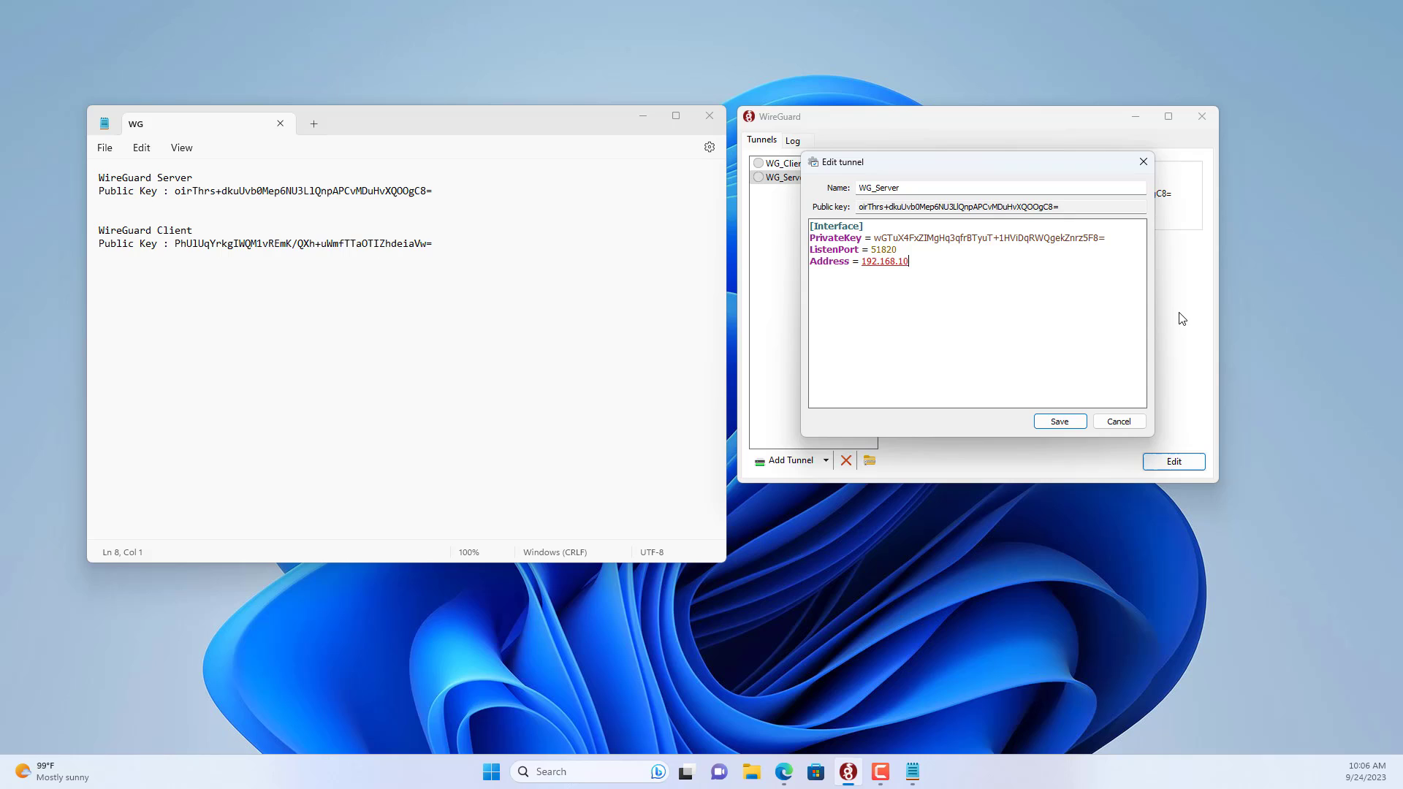
type("24  ")
type("[Pe")
type("er] PublicKey =")
Set the peer's PublicKey to the client key with AllowedIPs 192.168.100.2/32, then save.
left_click_drag(205, 231, 96, 231)
left_click_drag(456, 247, 175, 245)
key("ctrl+c")
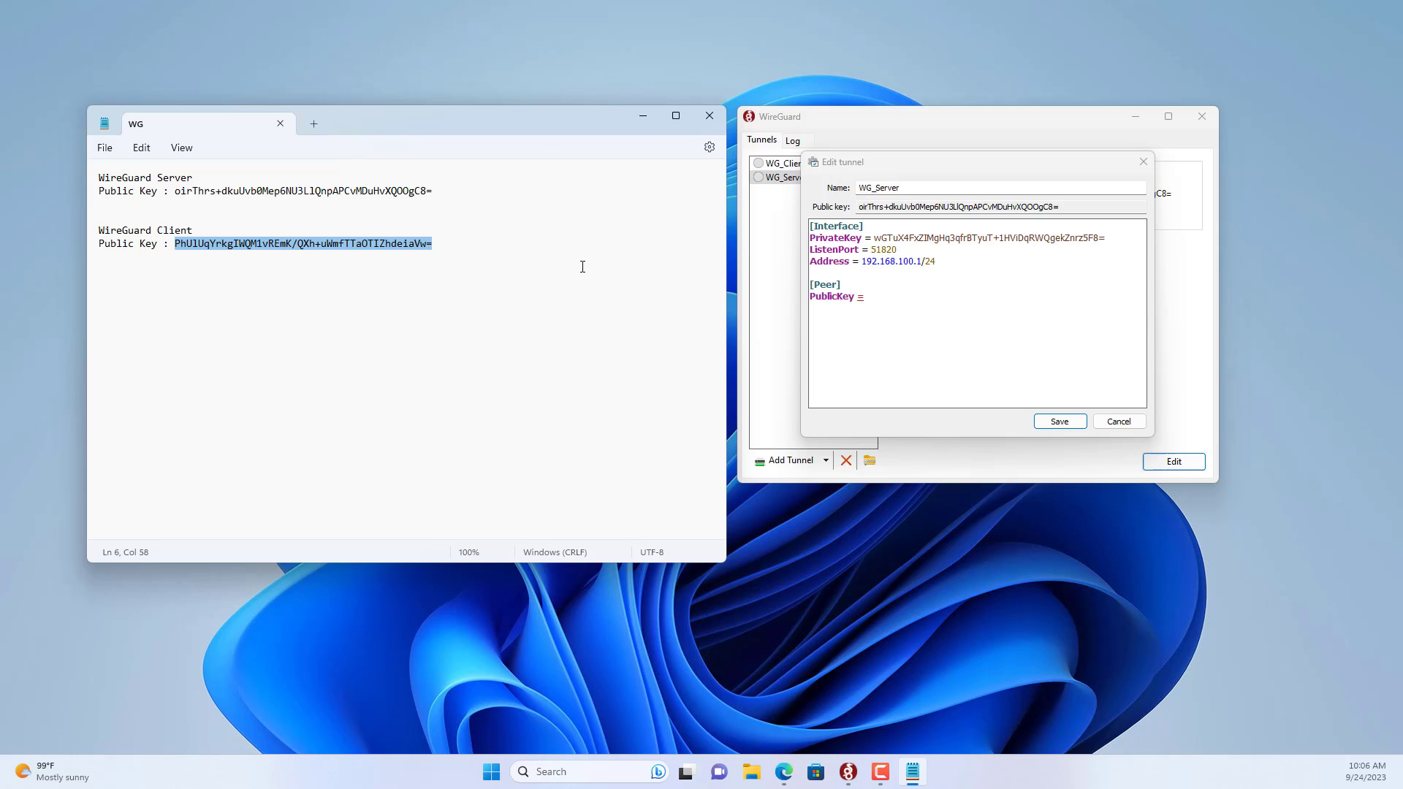
left_click(943, 299)
key("ctrl+v")
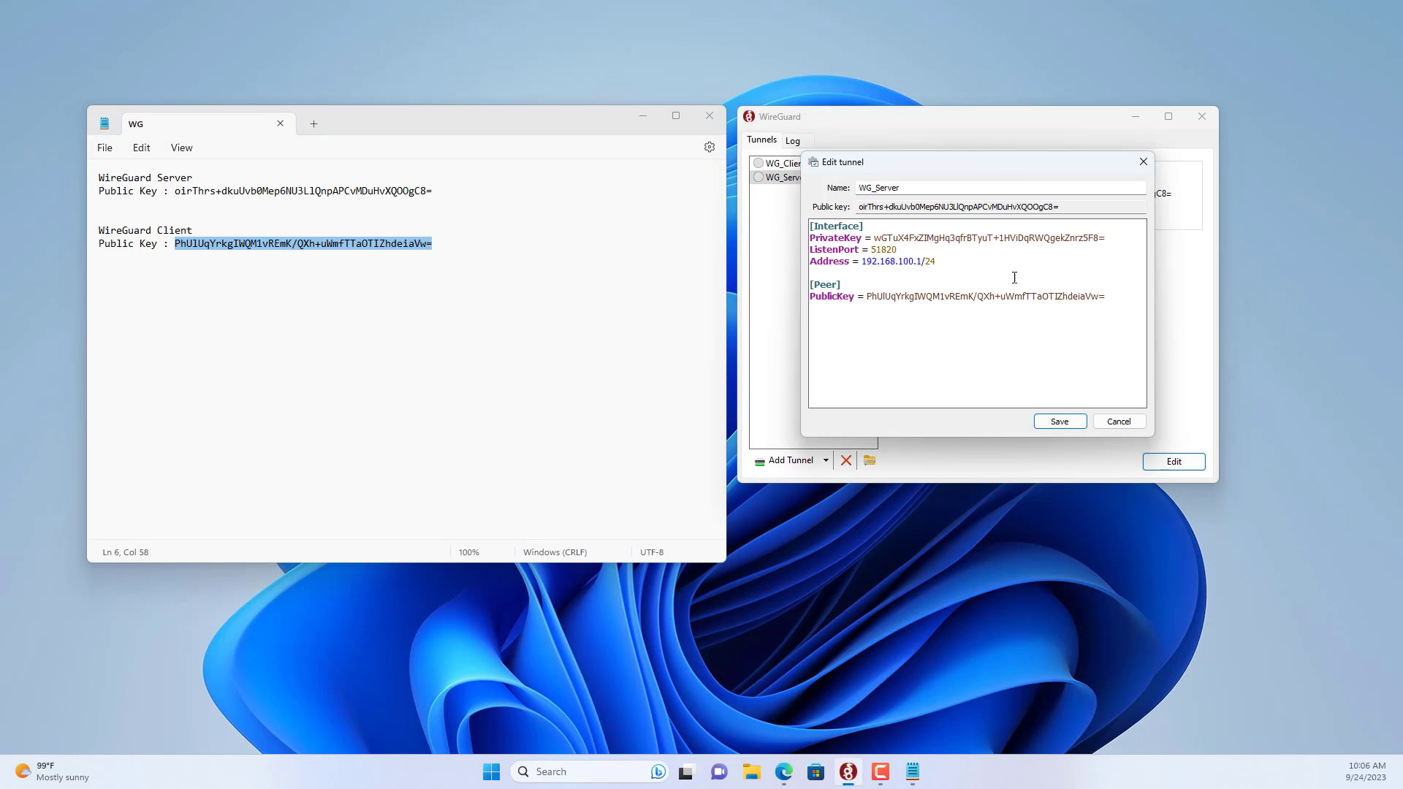
type("AllowedIPs = 192.168.100.2/32")
left_click_drag(862, 261, 938, 262)
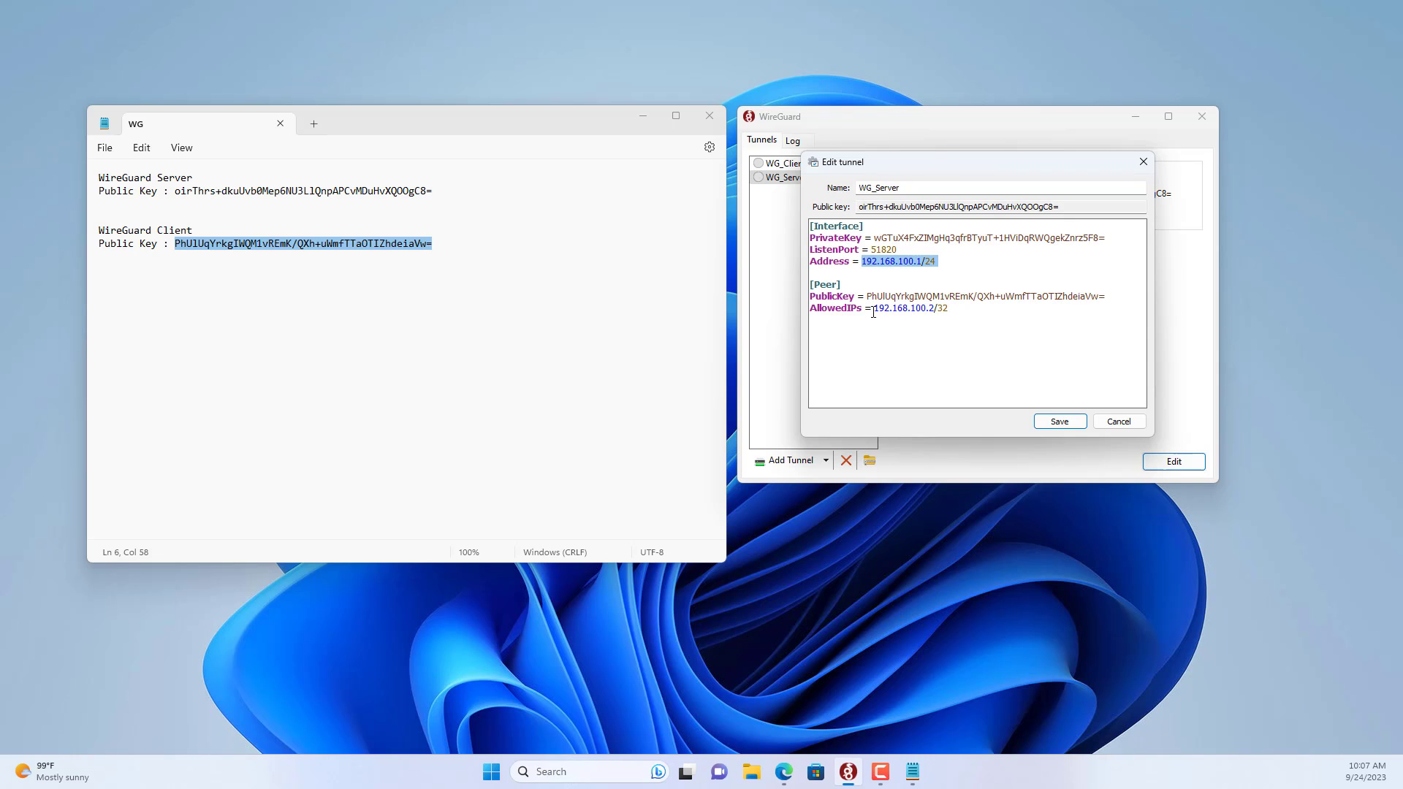
left_click_drag(871, 307, 949, 308)
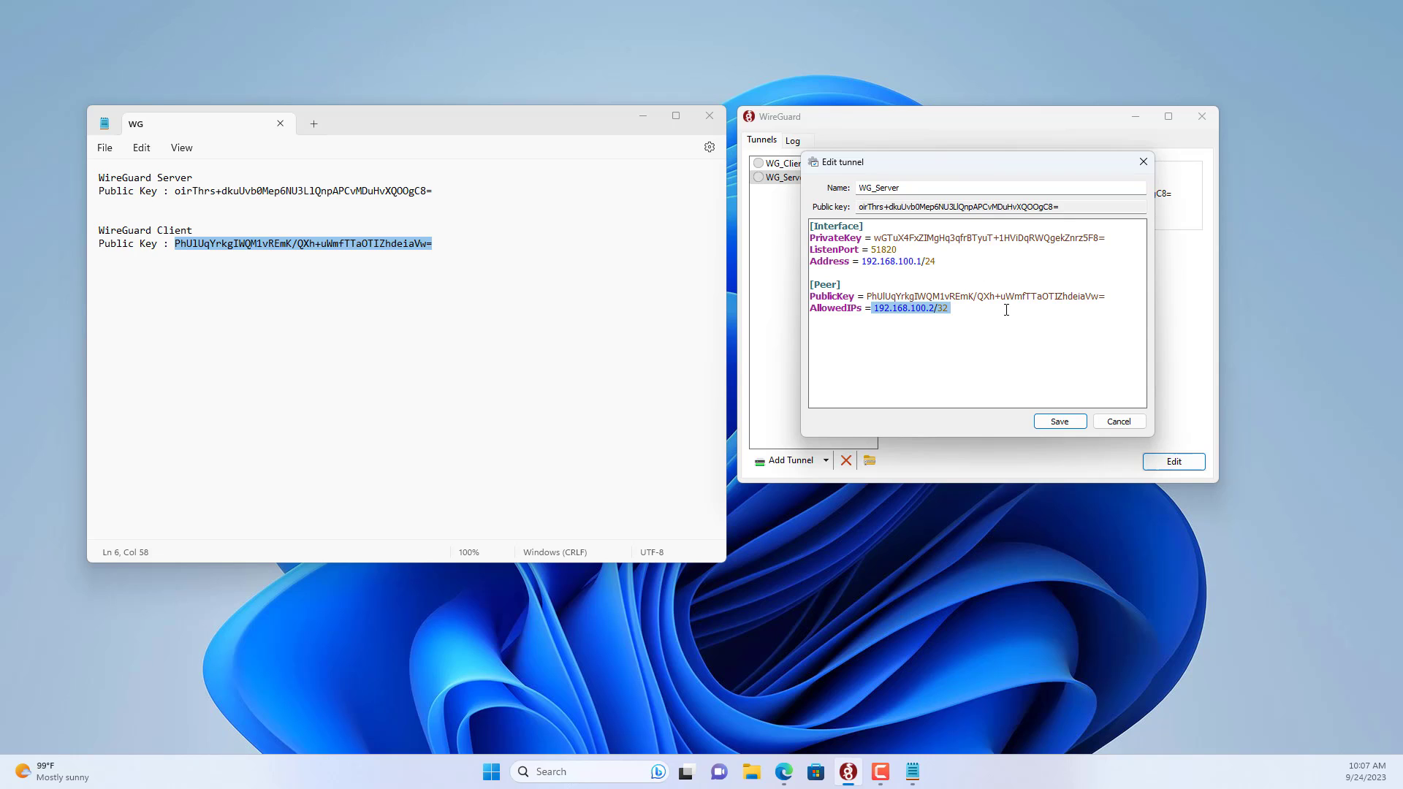
left_click(1068, 421)
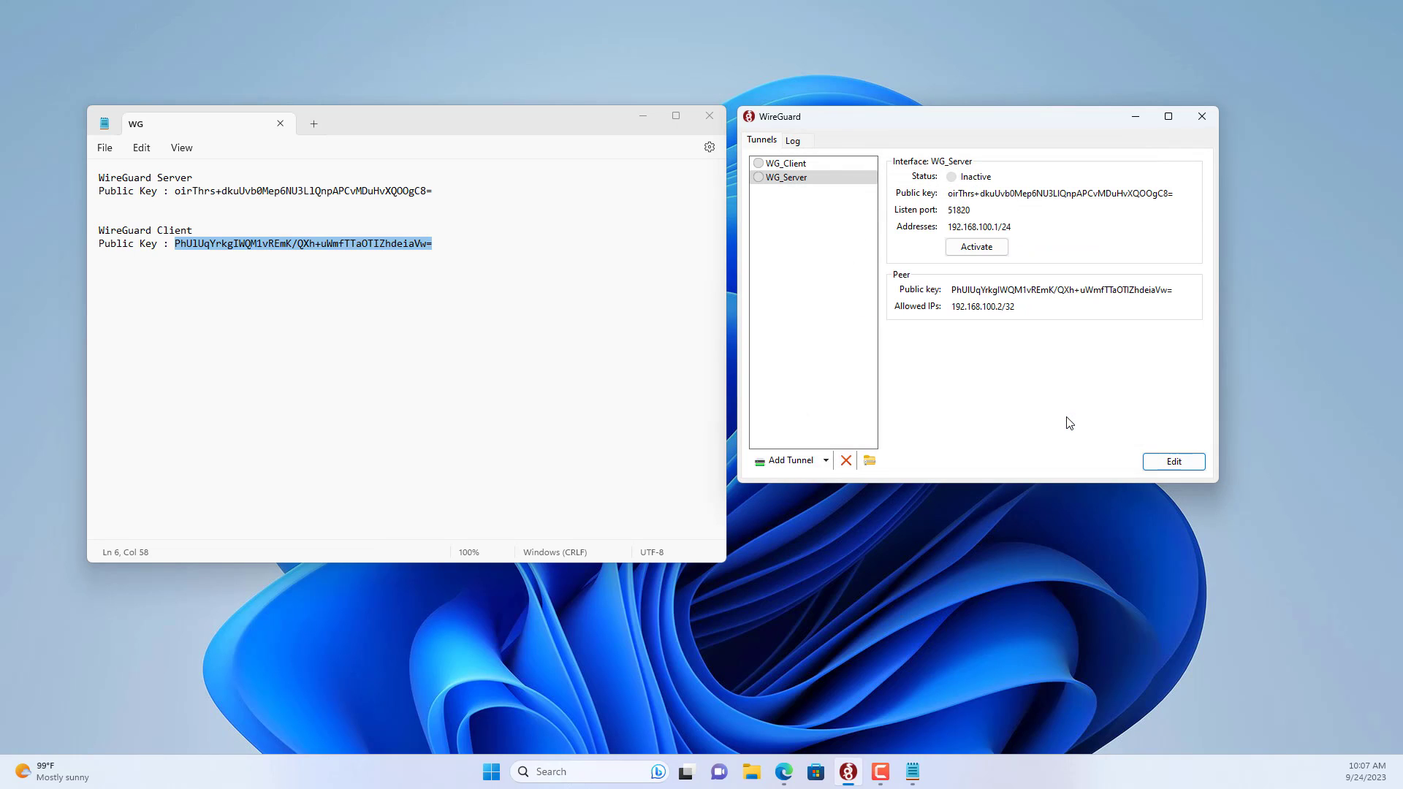
Add Address 192.168.100.2/24 and DNS 8.8.8.8, 1.1.1.1 to WG_Client, then begin [Peer] with PublicKey =.
left_click(804, 165)
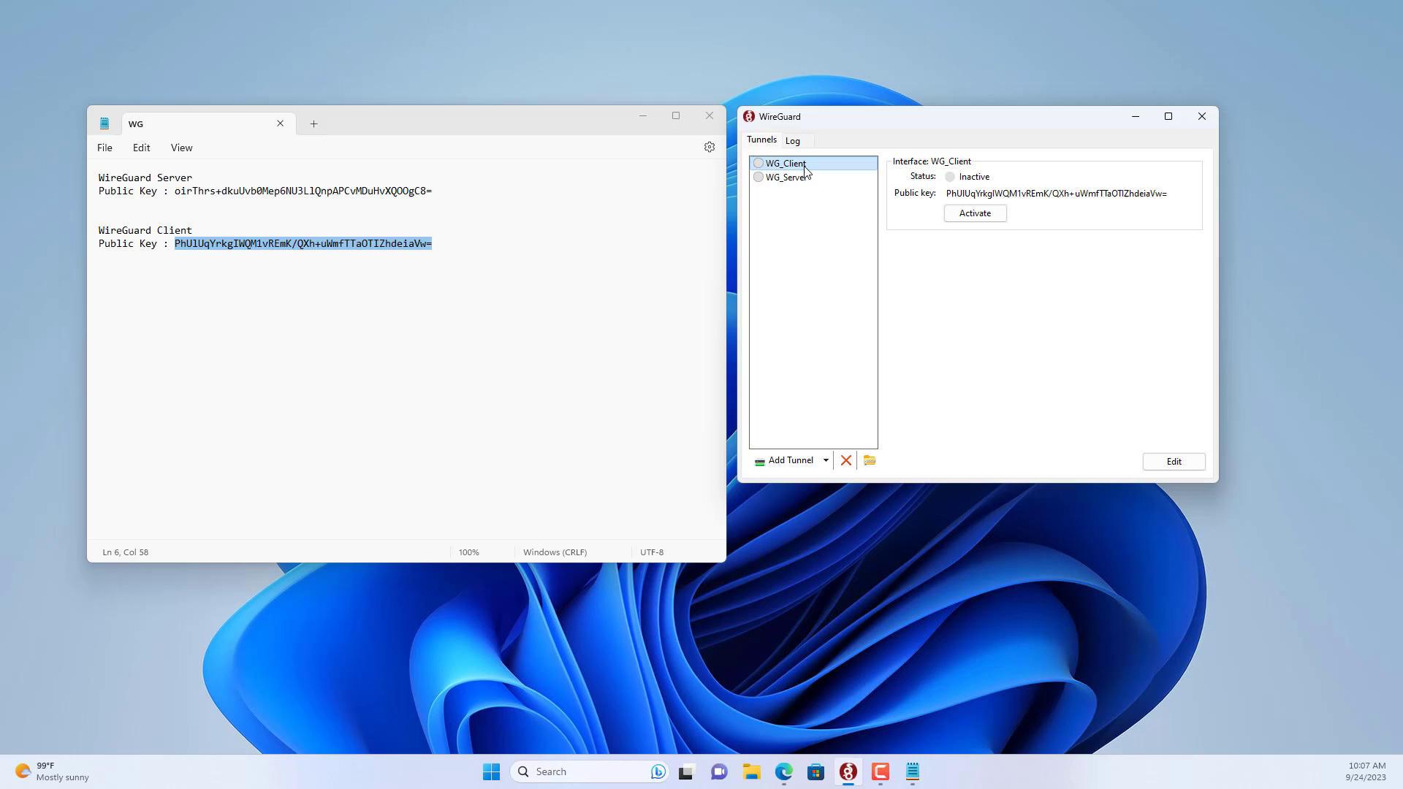
left_click(1174, 461)
left_click(1126, 238)
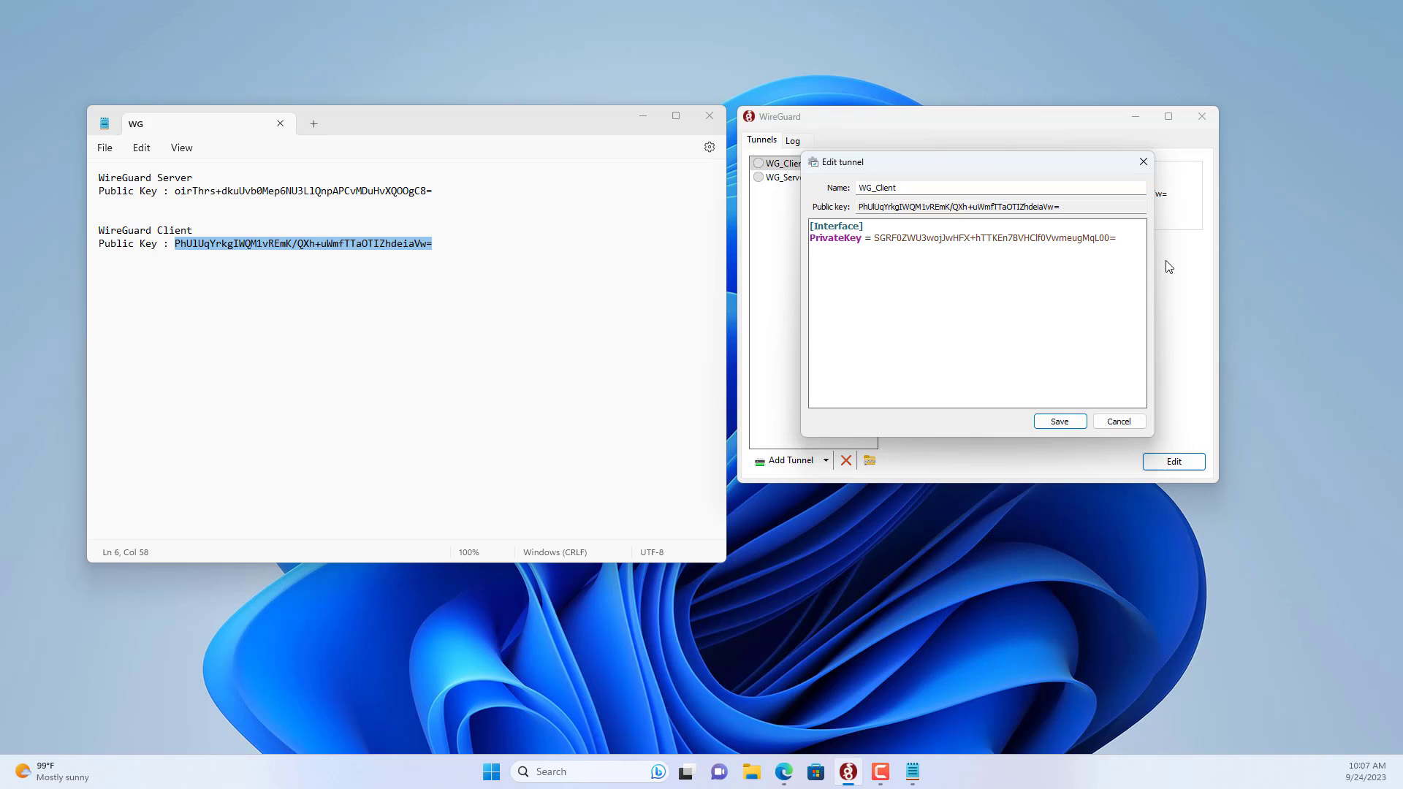
key("Return")
type("Addres")
type("s = ")
type("192.168")
type(".100.")
type("2")
type("/")
type("24 ")
type("D")
type("NS =")
type(" 8.8.8.8")
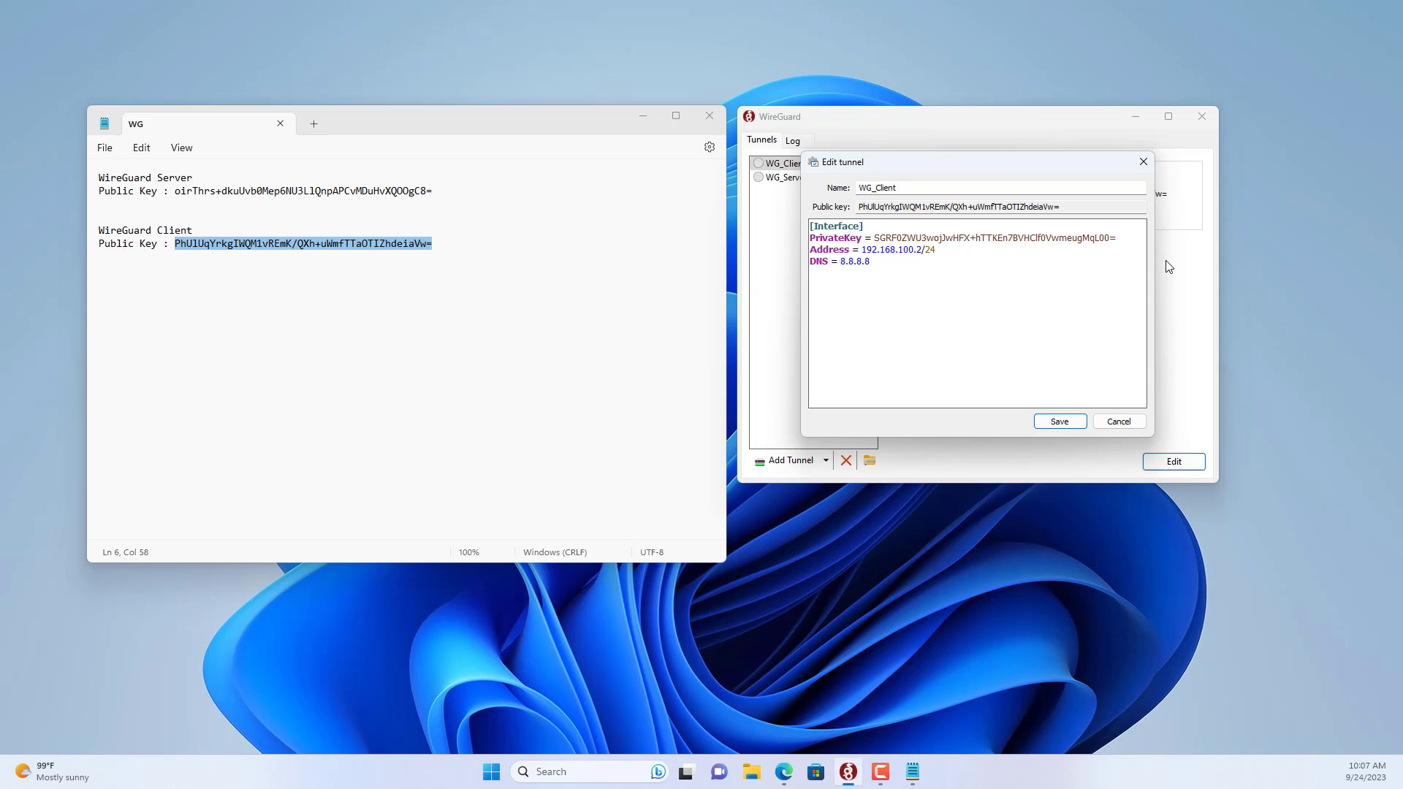
type(", 1.1.1.1")
key("Return")
type("[Peer] ")
type("Public")
type("Key")
type(" =")
Paste the server public key as the peer's PublicKey, add AllowedIPs 0.0.0.0/0 and an Endpoint line.
left_click_drag(193, 177, 456, 194)
key("ctrl+c")
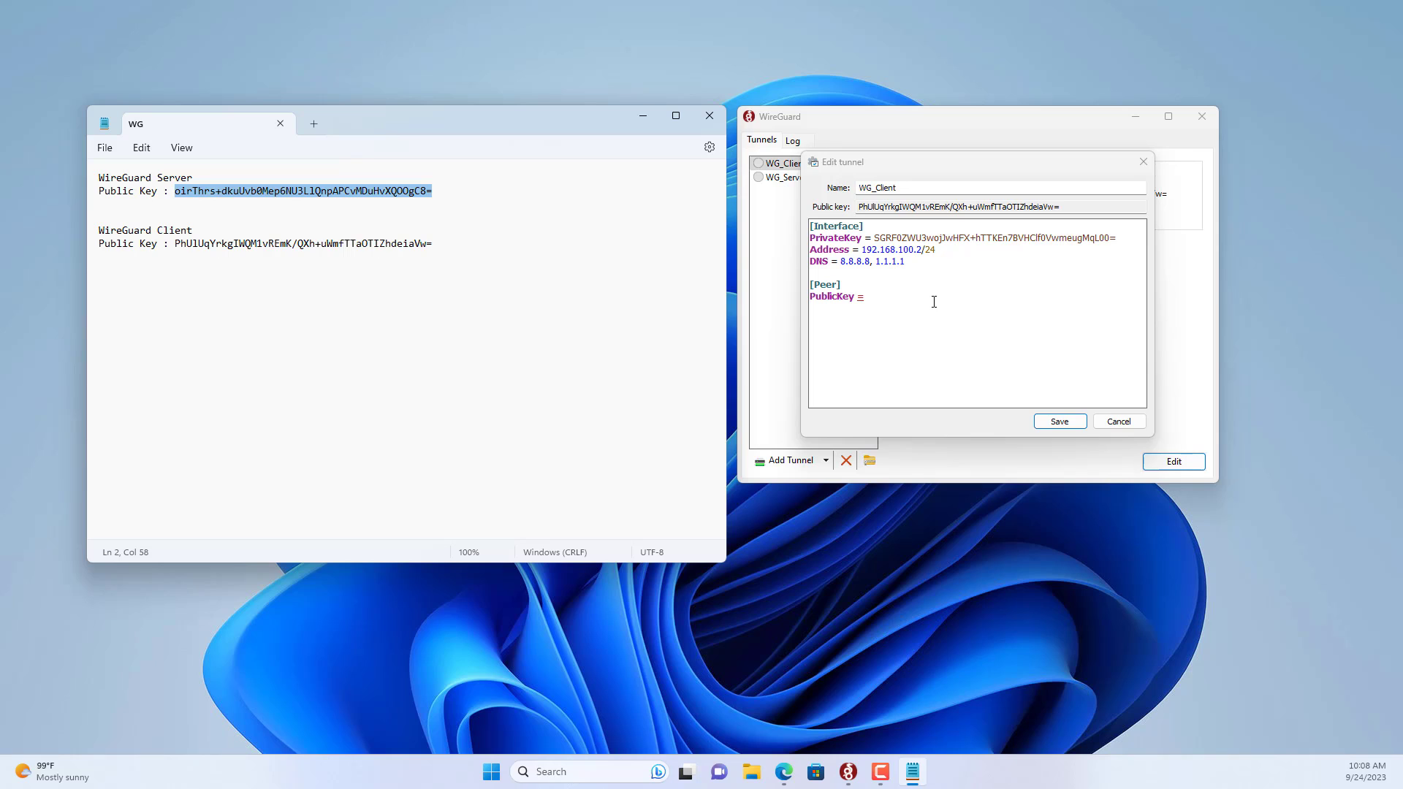
left_click(933, 301)
key("ctrl+v")
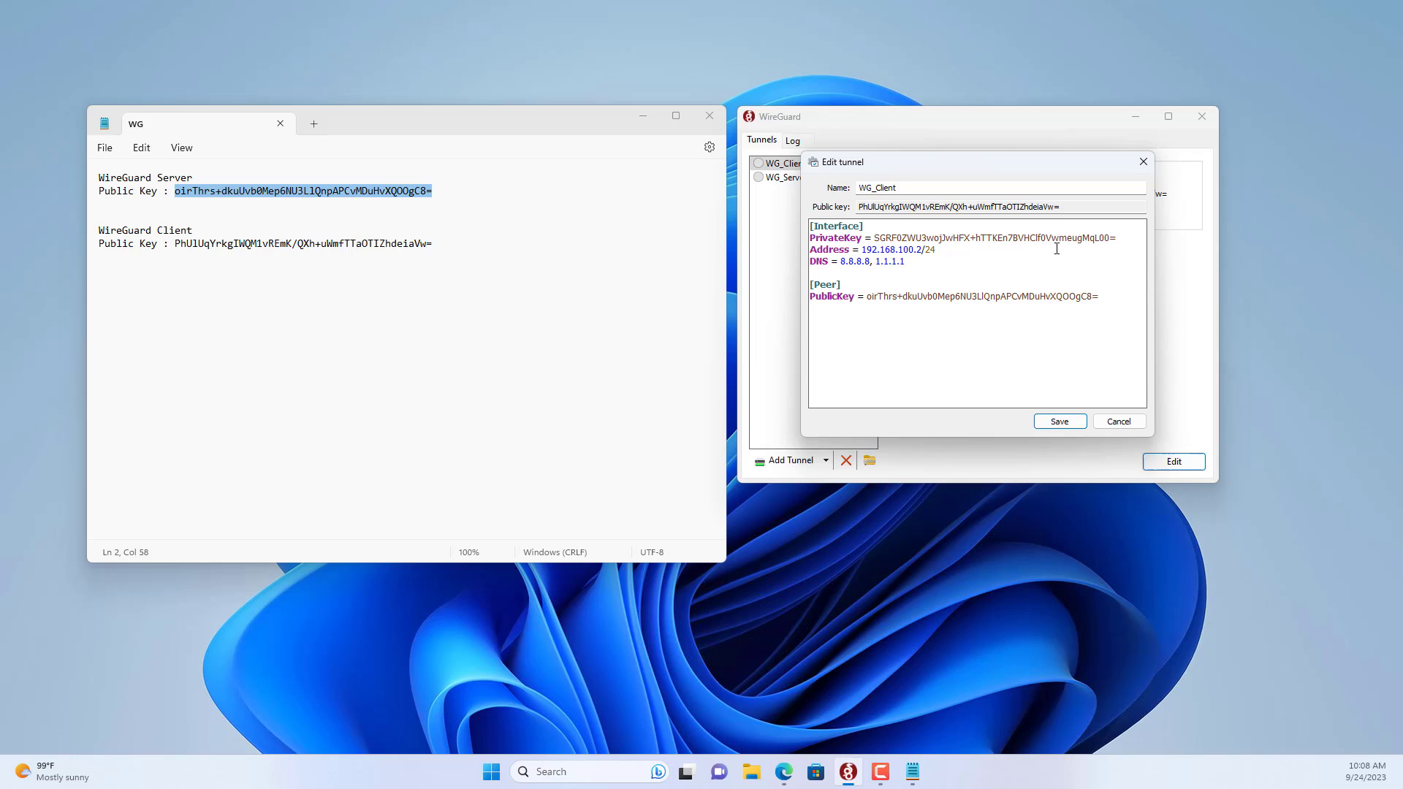
type("AllowedIPs = 0.0.0.0/0")
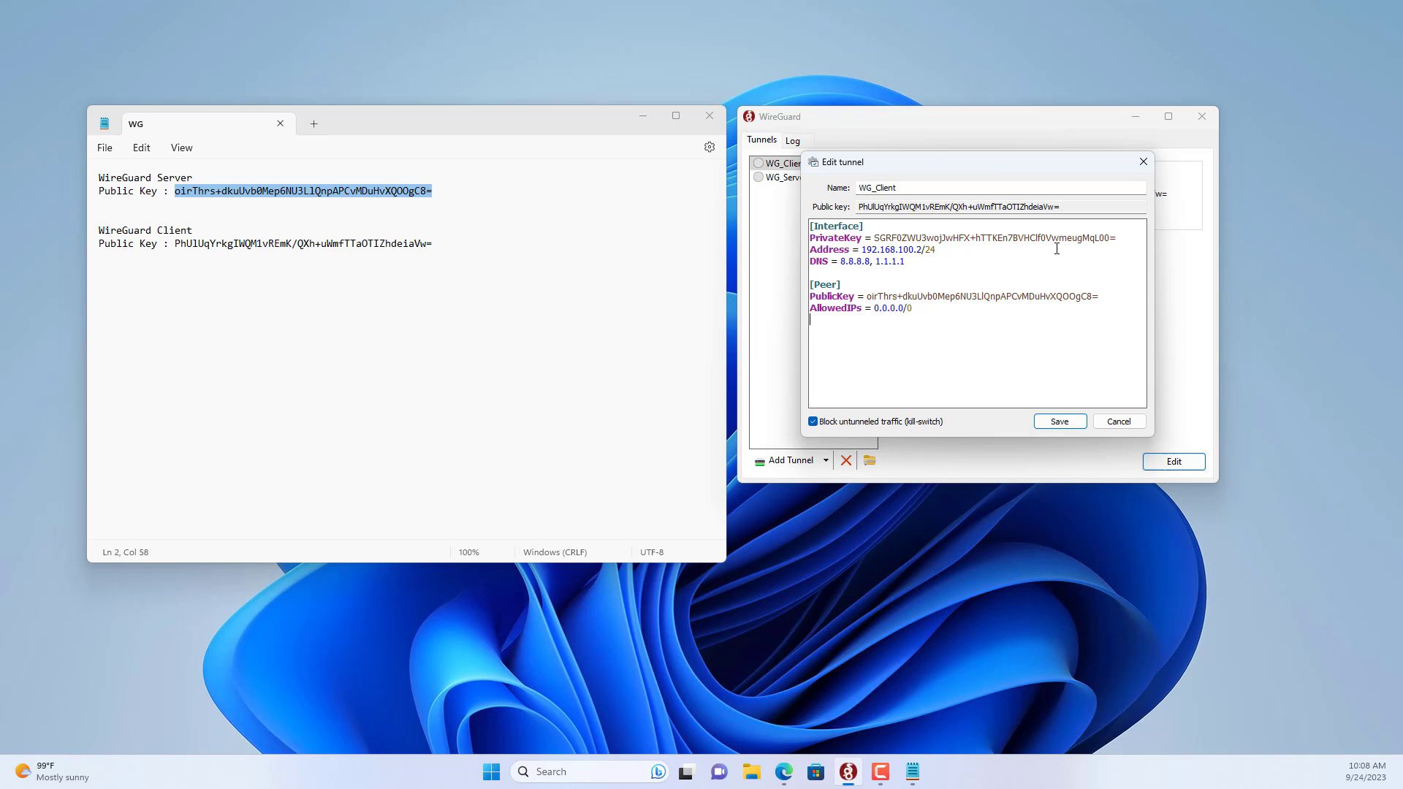
key("Return")
type("Endpoi")
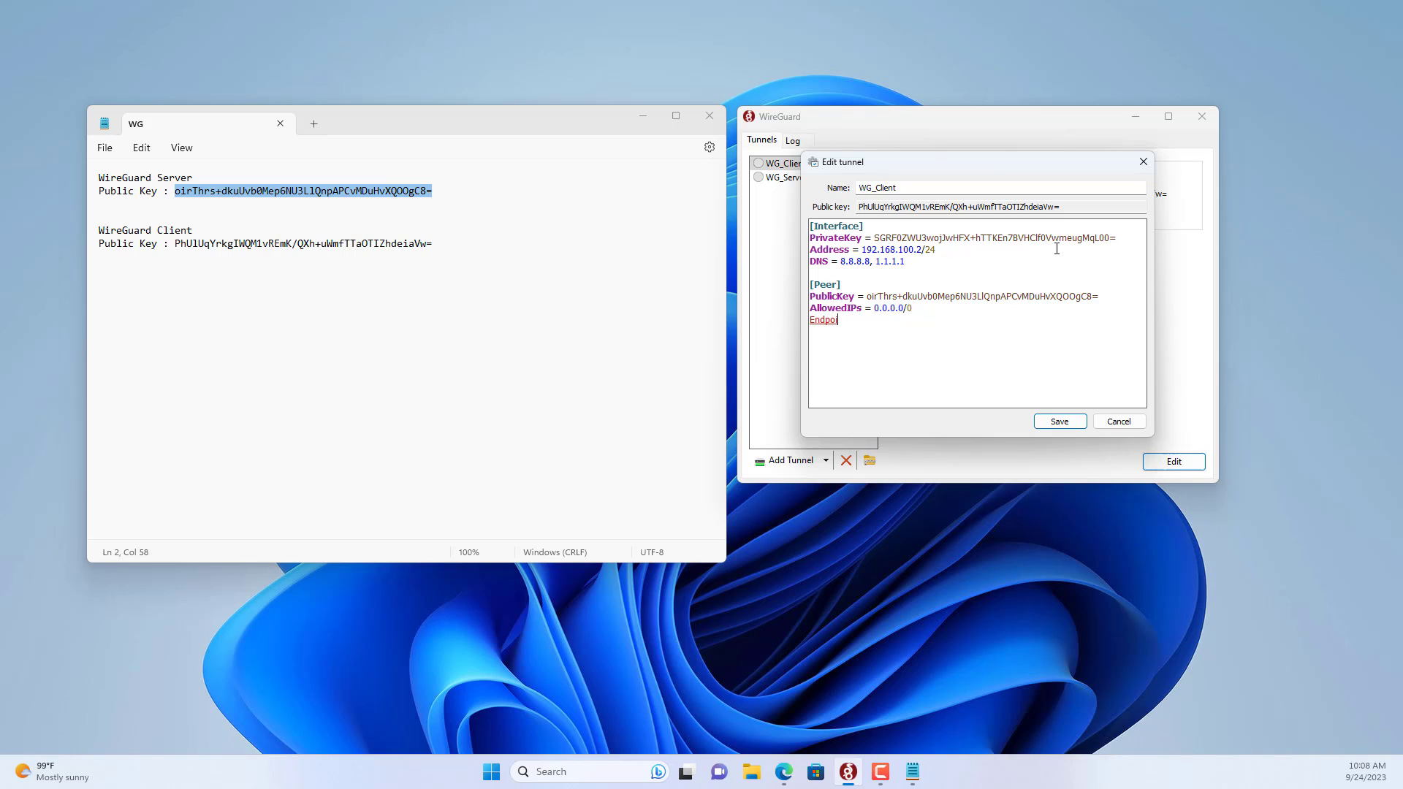
type("nt =")
Copy the public IP 14.224.53.237 from the ping.eu page and paste it as the Endpoint.
key("alt+Tab")
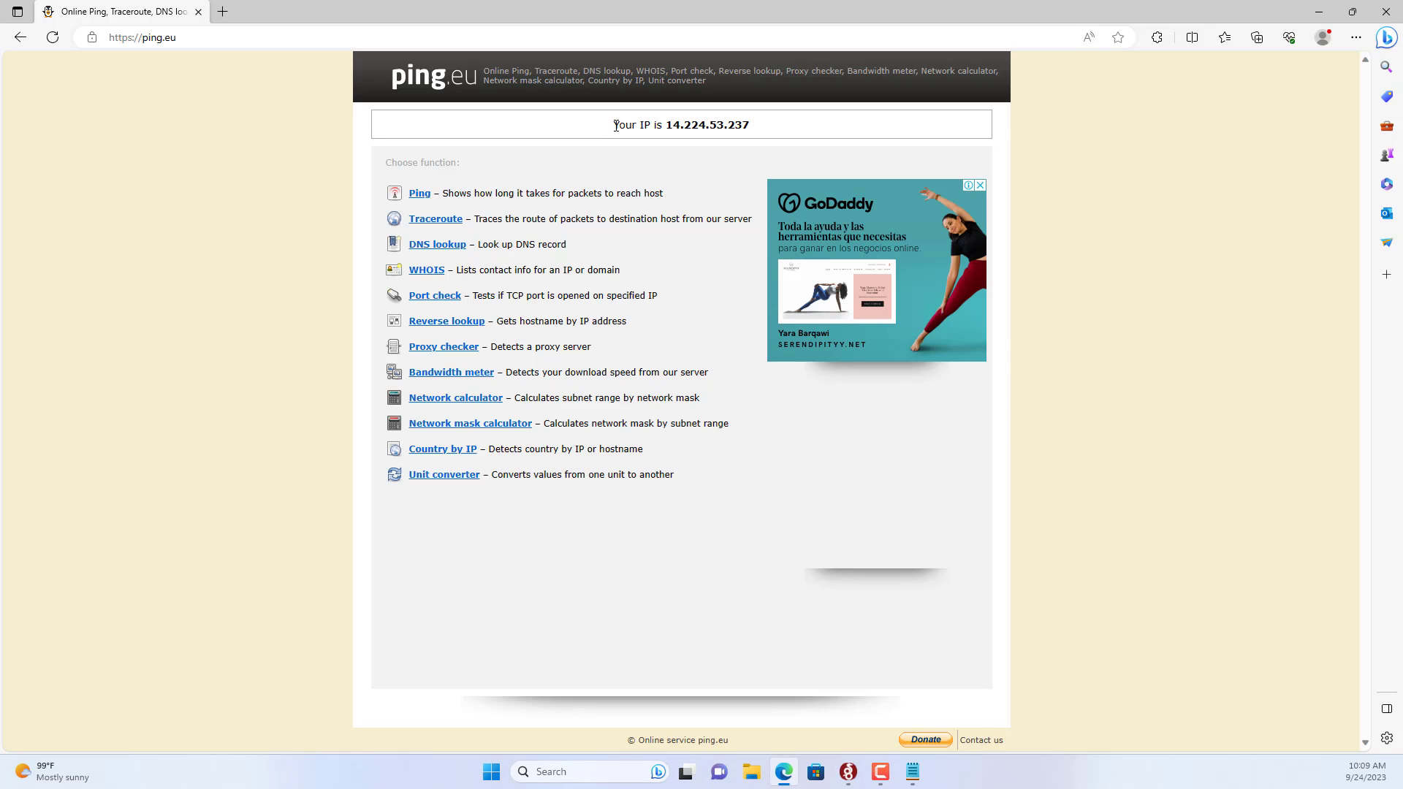
left_click_drag(615, 125, 752, 129)
left_click(724, 152)
left_click_drag(669, 124, 751, 127)
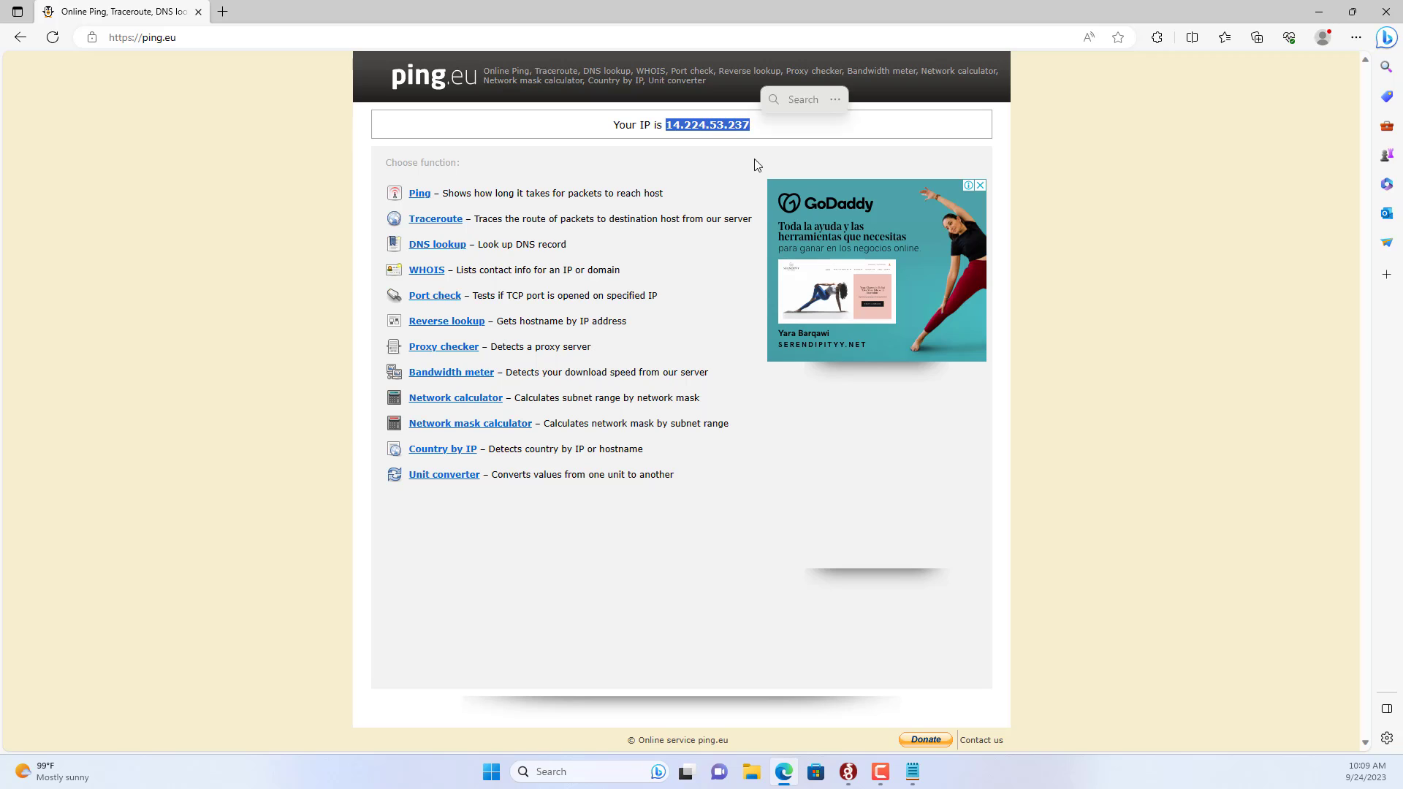
key("ctrl+c")
key("alt+Tab")
key("ctrl+v")
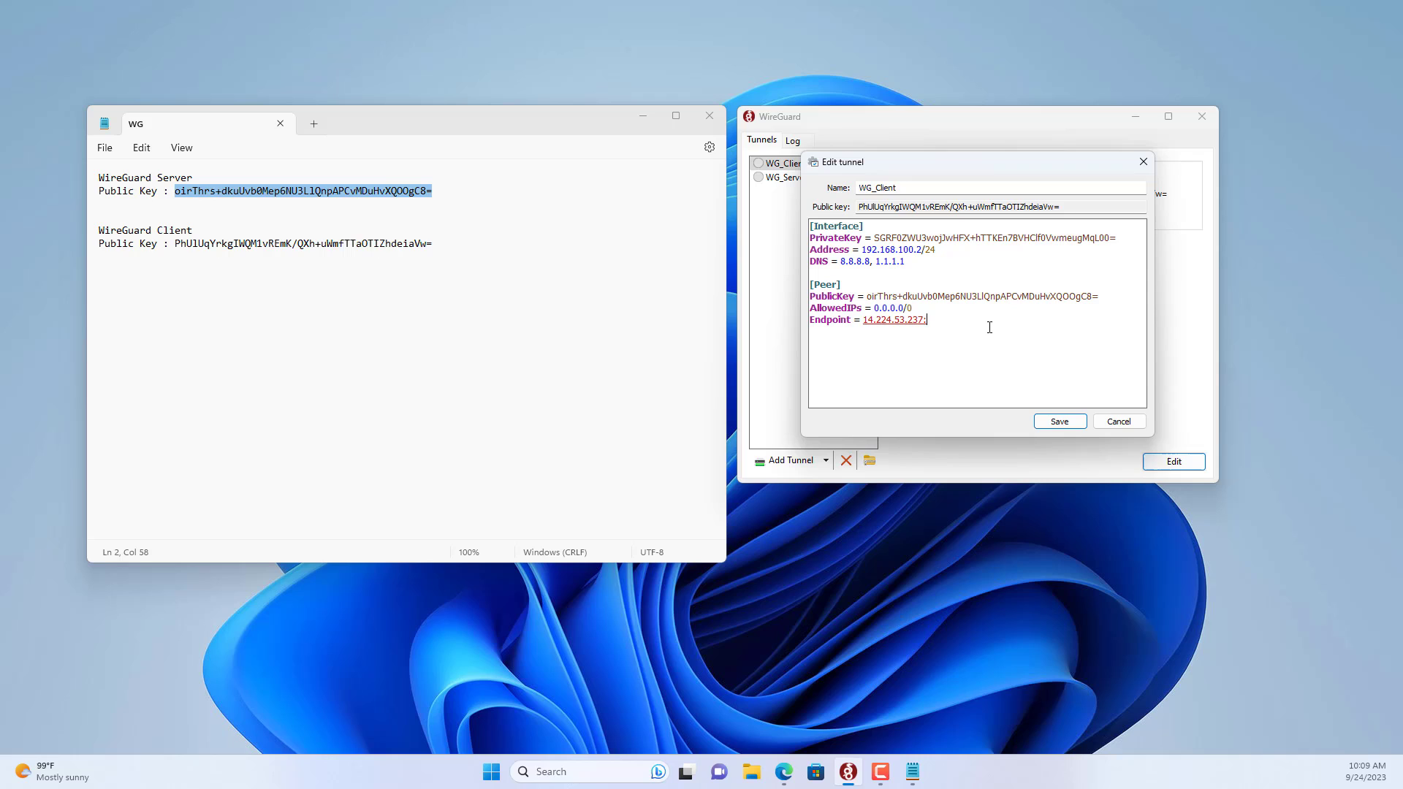
Append port 51820 to the endpoint, save WG_Client, and close the Notepad key notes.
type(":51820")
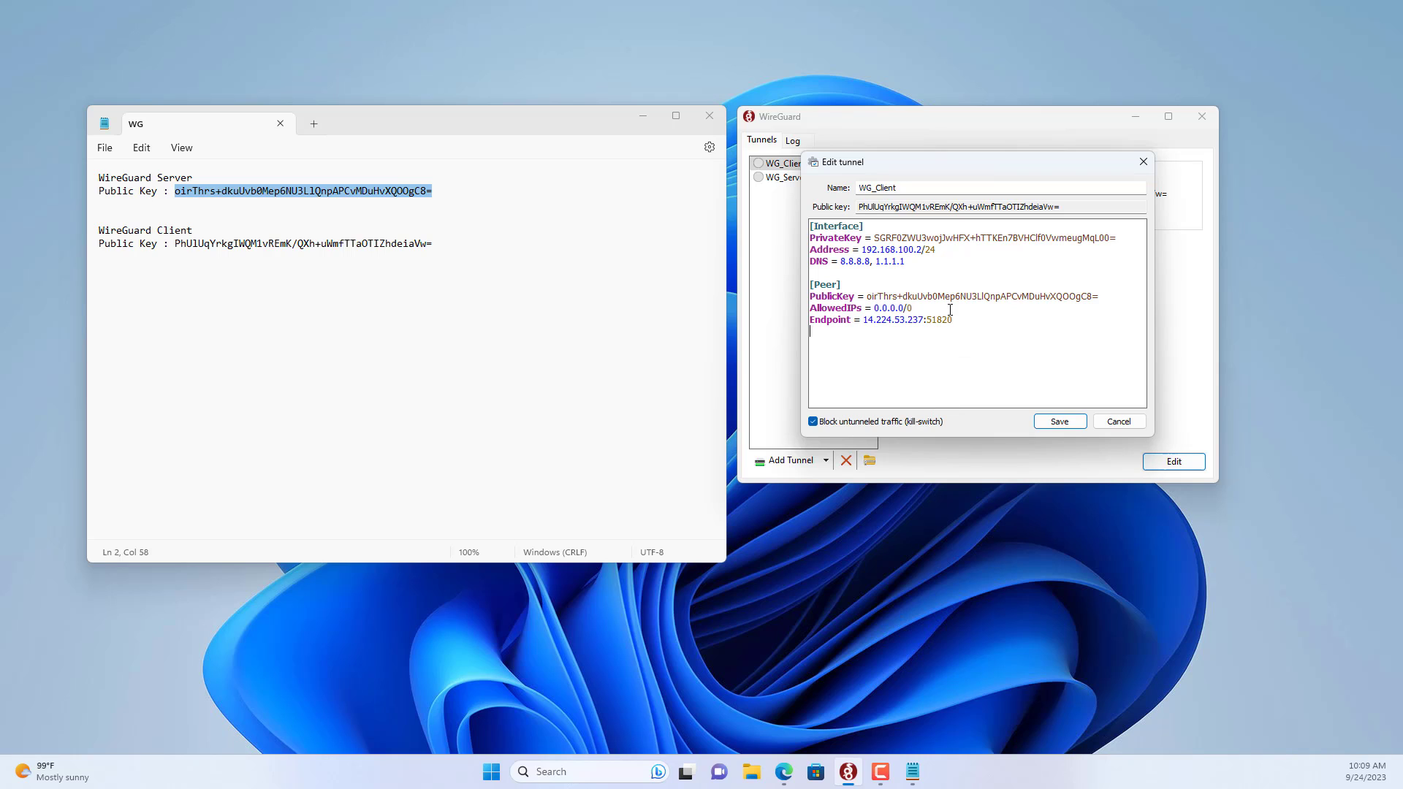
key("ctrl+a")
left_click(1004, 338)
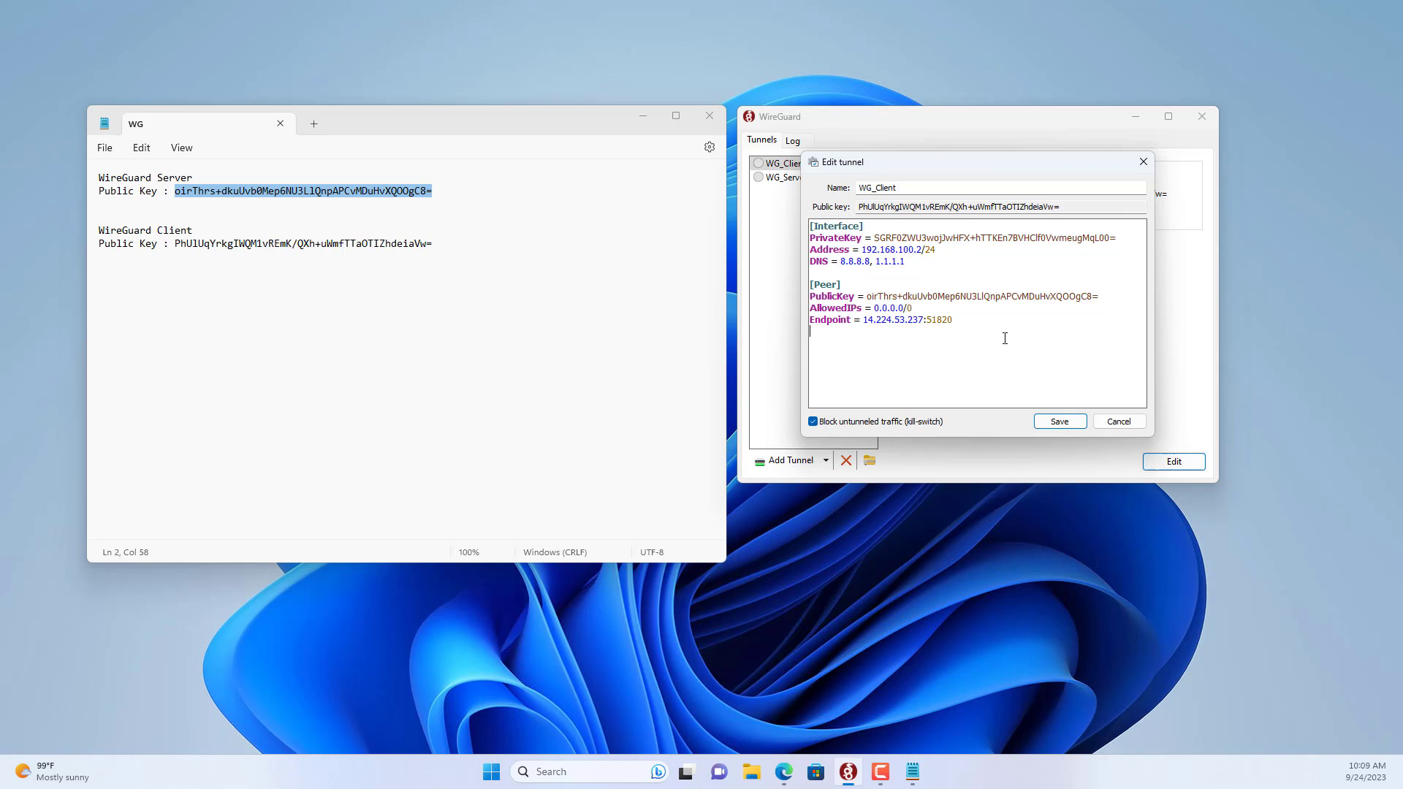
left_click(1059, 422)
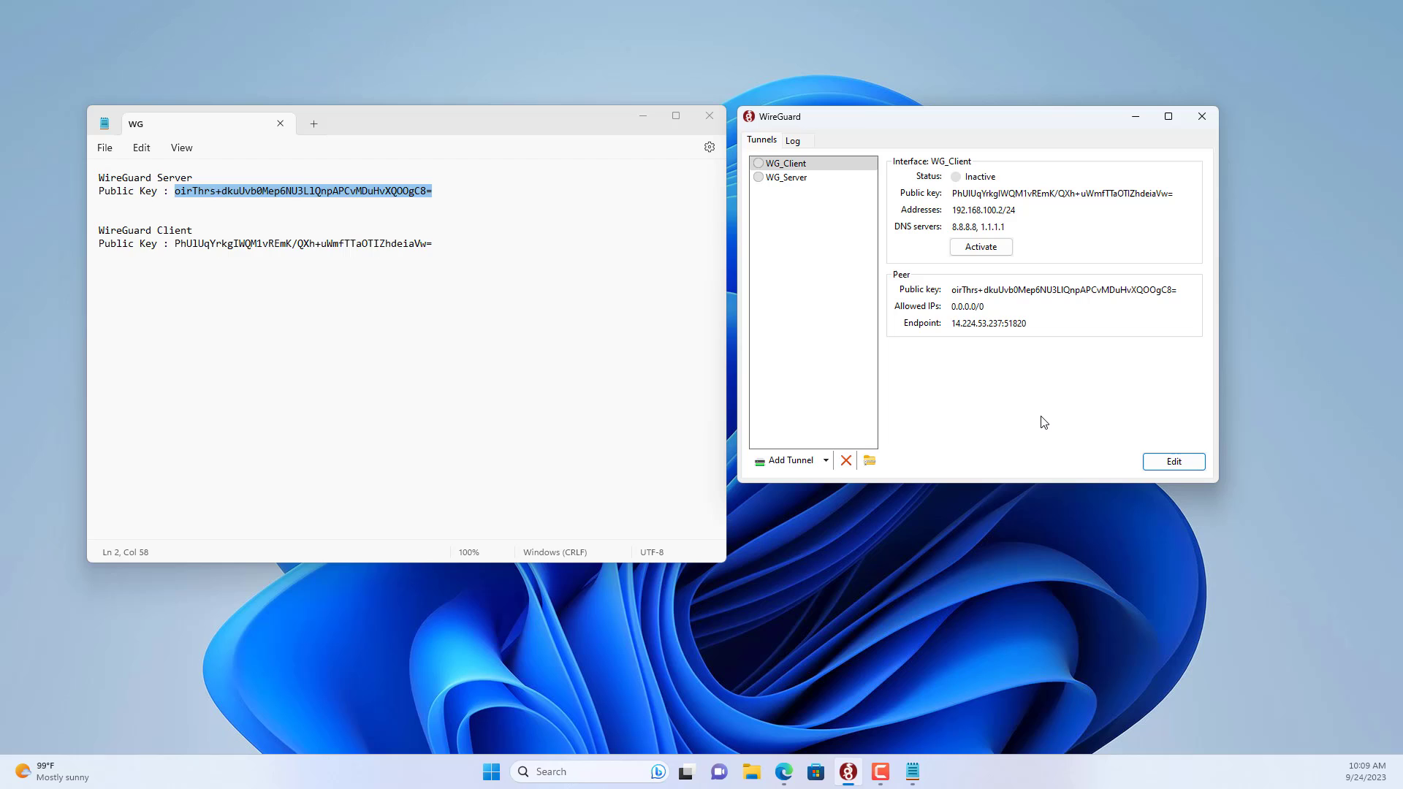
key("alt+F4")
Save the tunnels export zip as WG_Config on the Desktop.
left_click(874, 465)
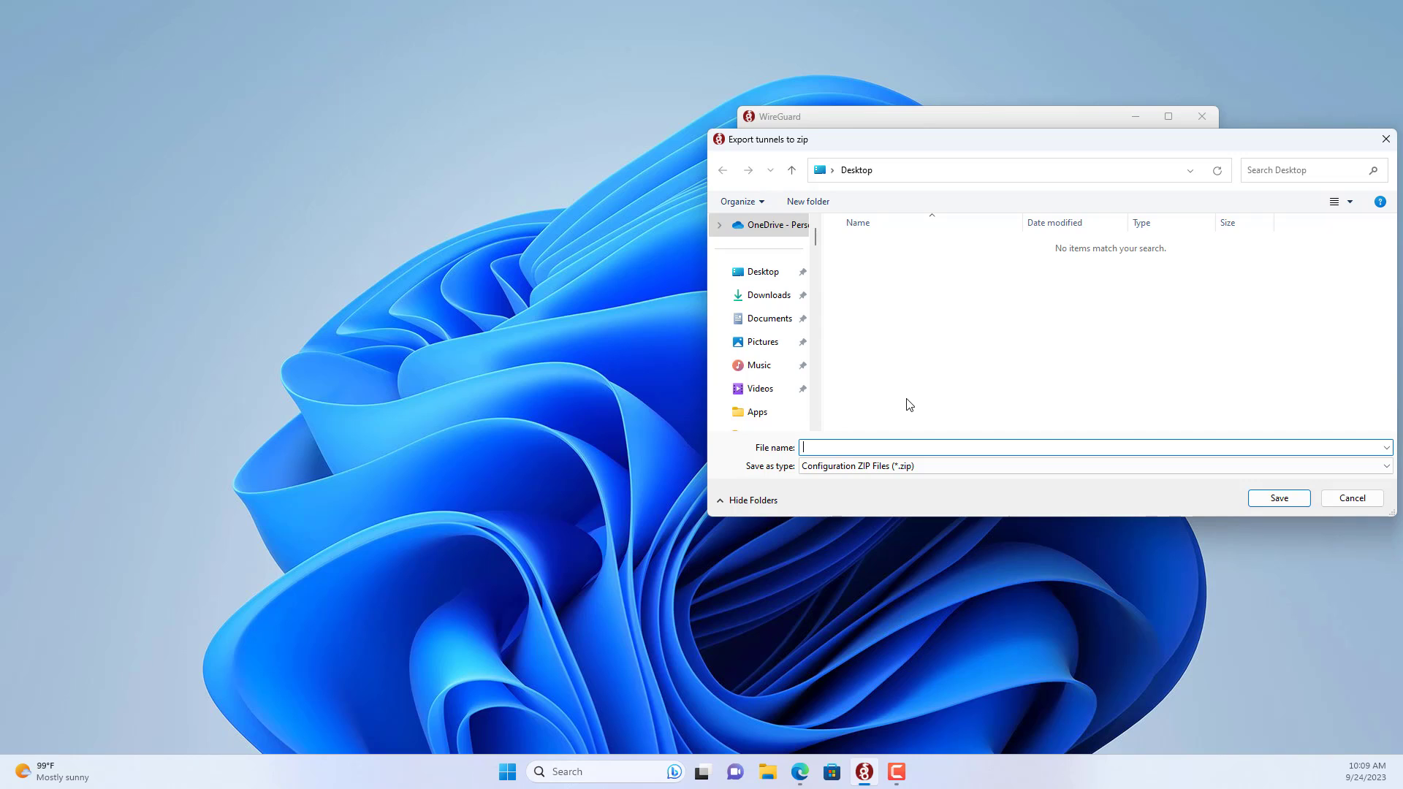
type("WG")
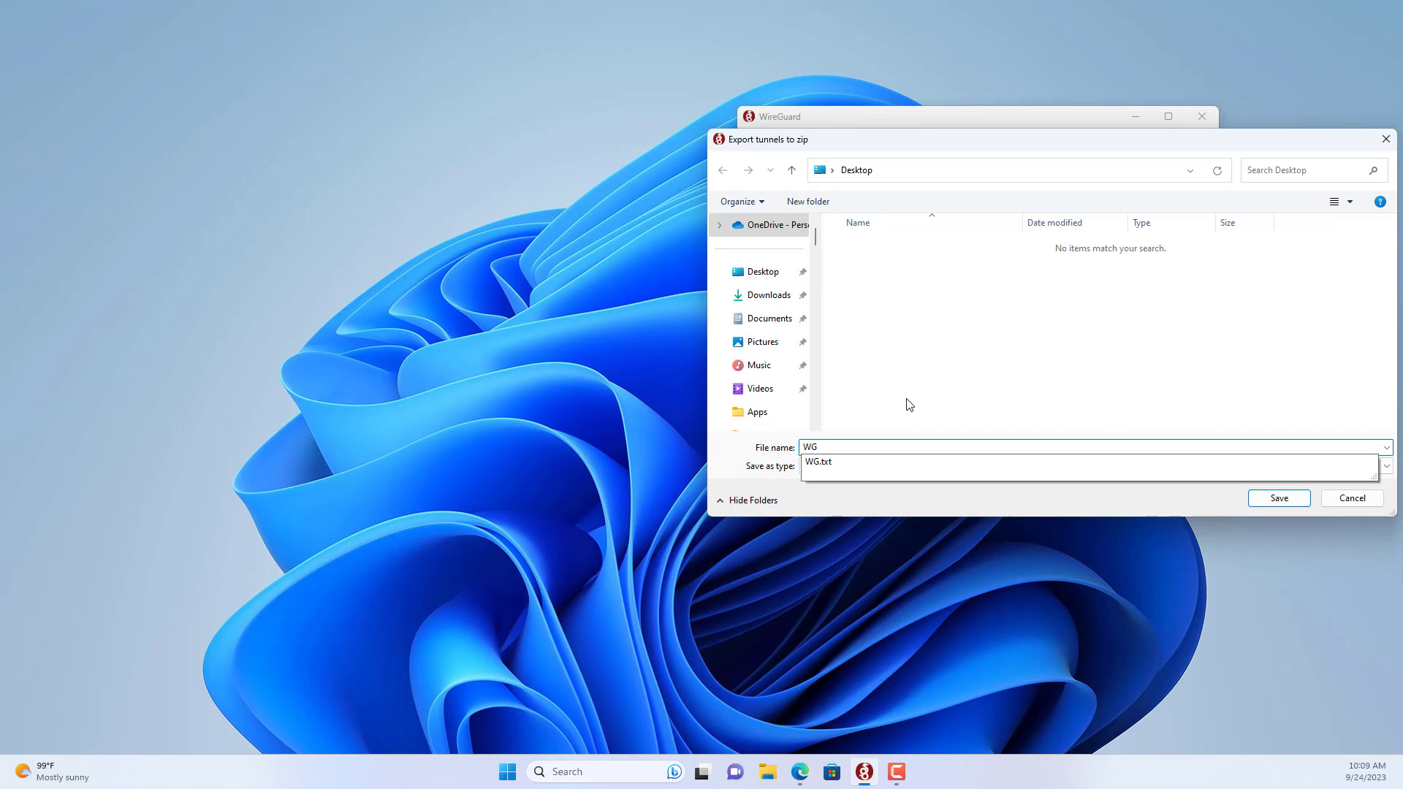
type("_")
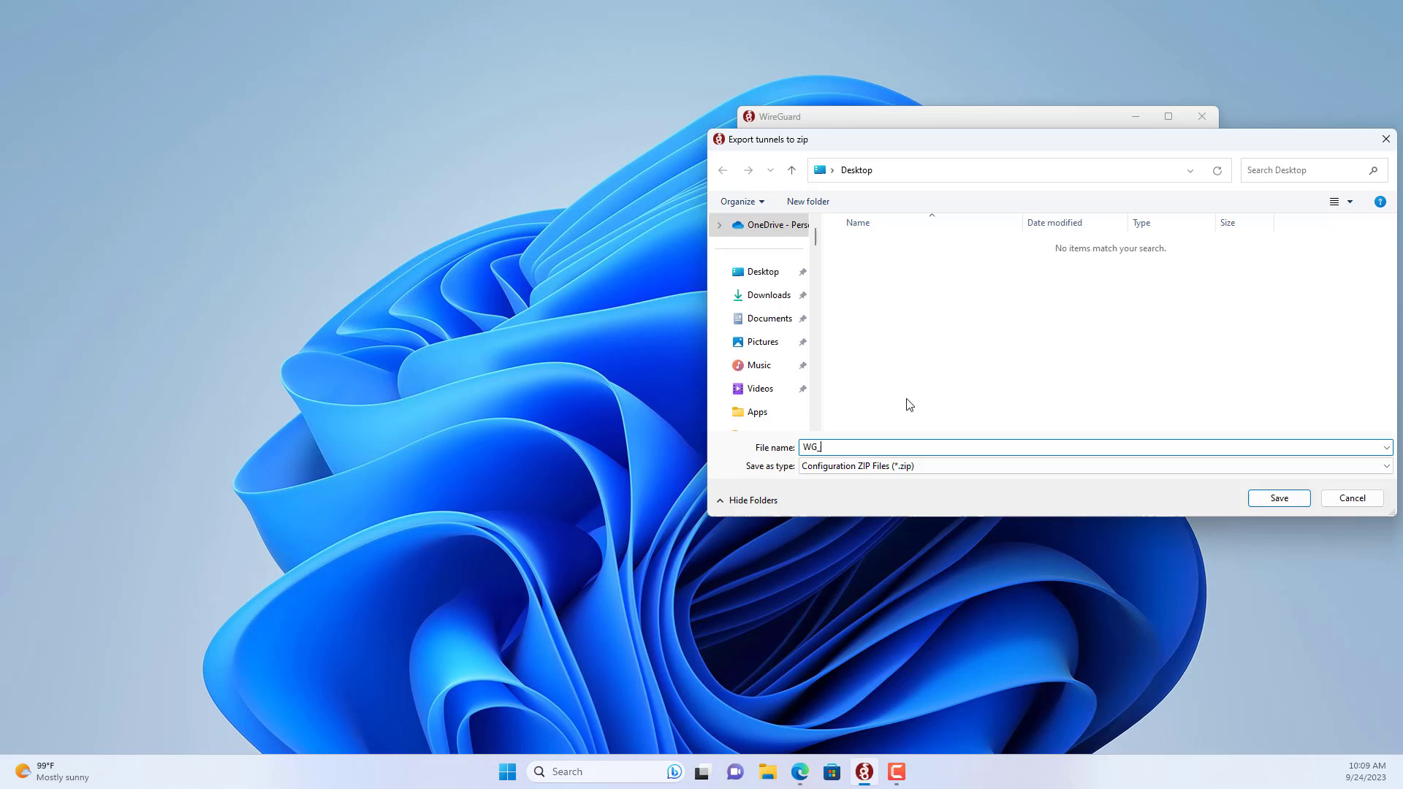
type("Config")
left_click(1277, 499)
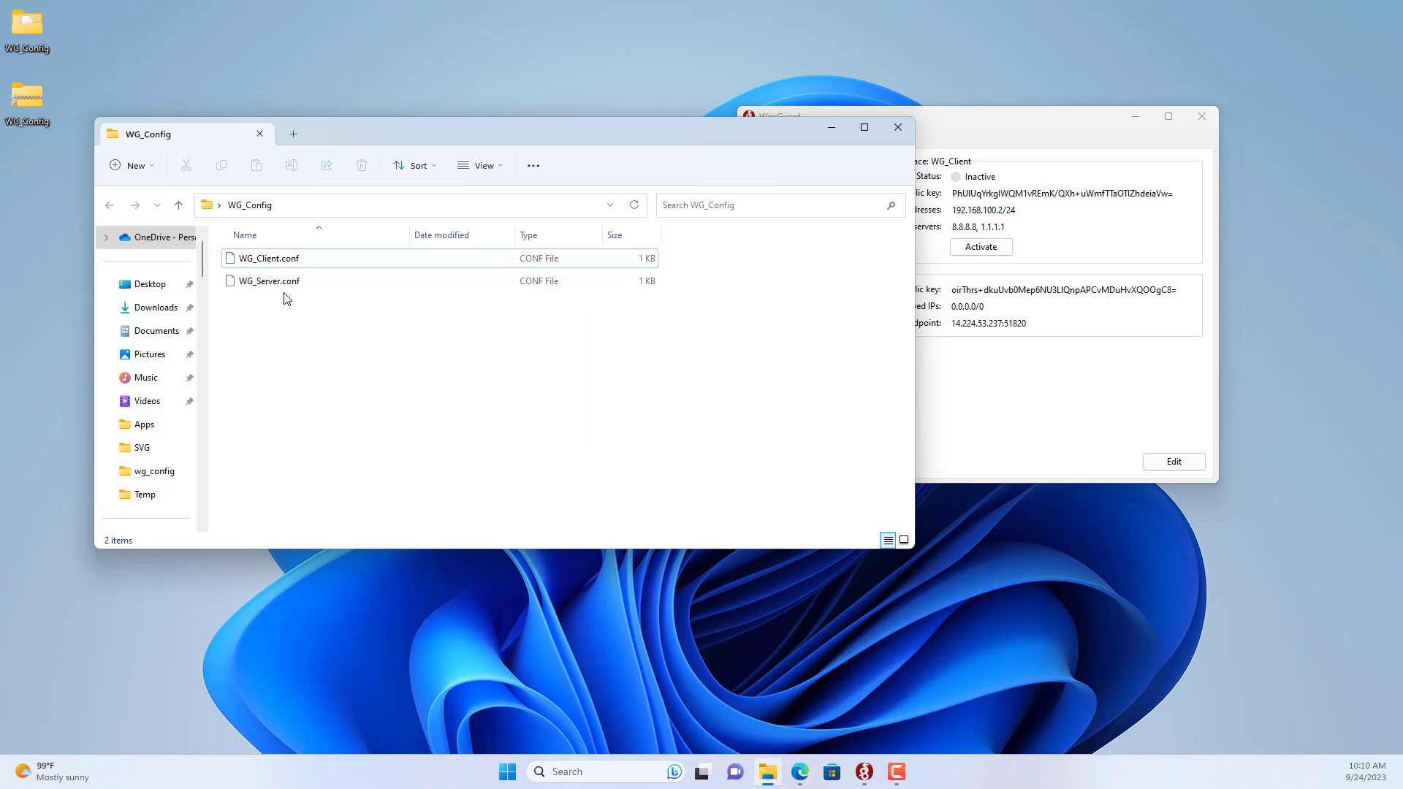
Delete WG_Server.conf from the WG_Config folder and close File Explorer.
left_click(285, 261)
left_click(284, 284)
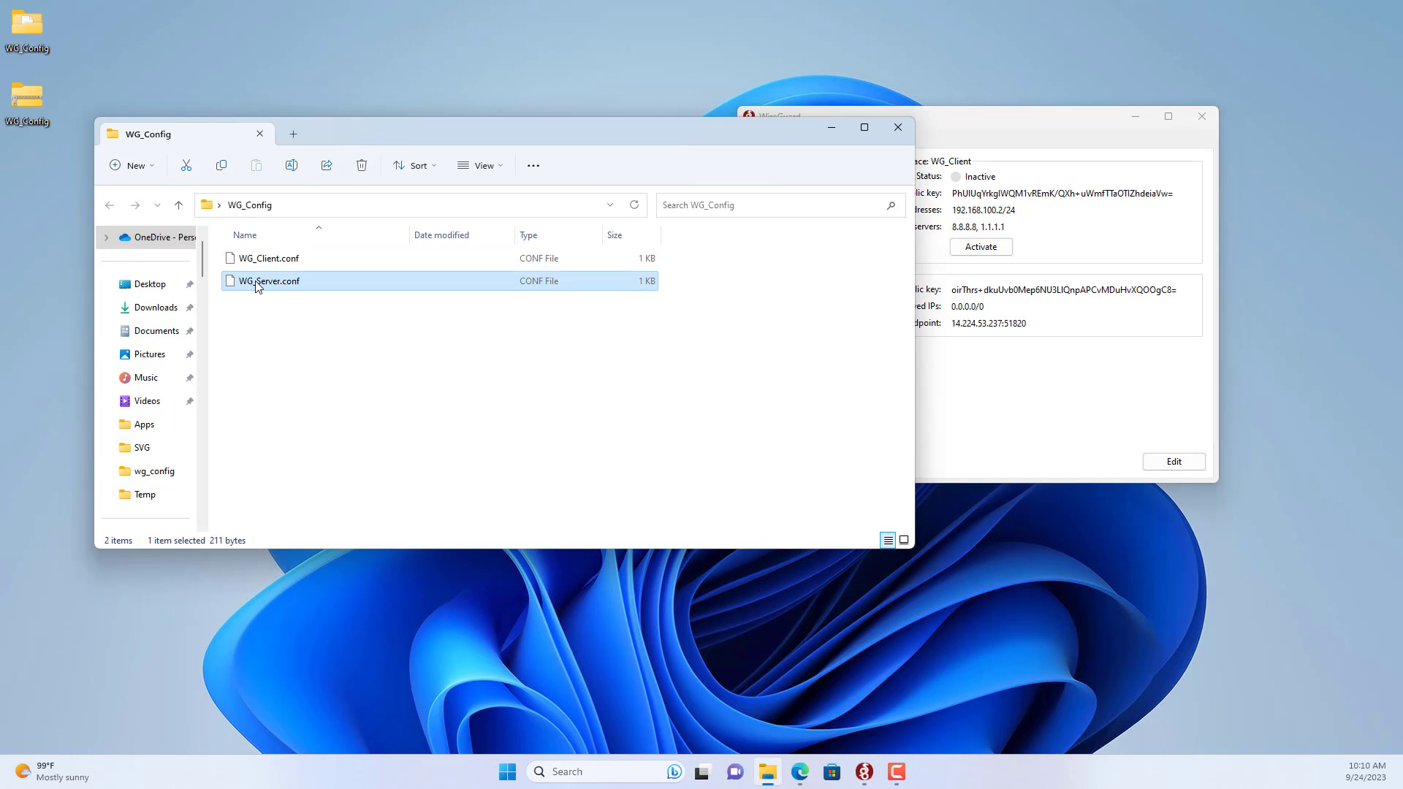
left_click(362, 165)
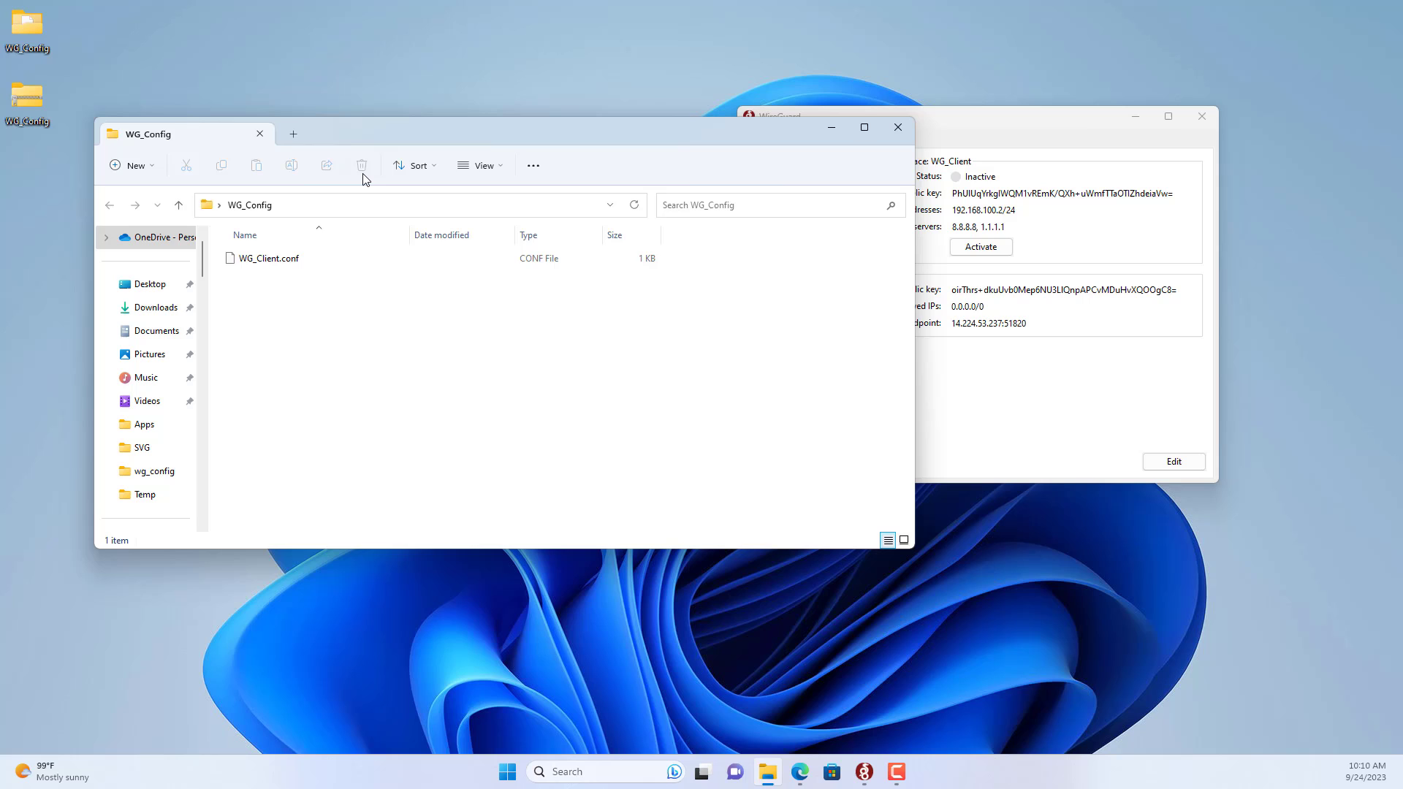
left_click(286, 262)
key("alt+F4")
Delete the WG_Client tunnel from WireGuard, leaving only WG_Server.
left_click(789, 178)
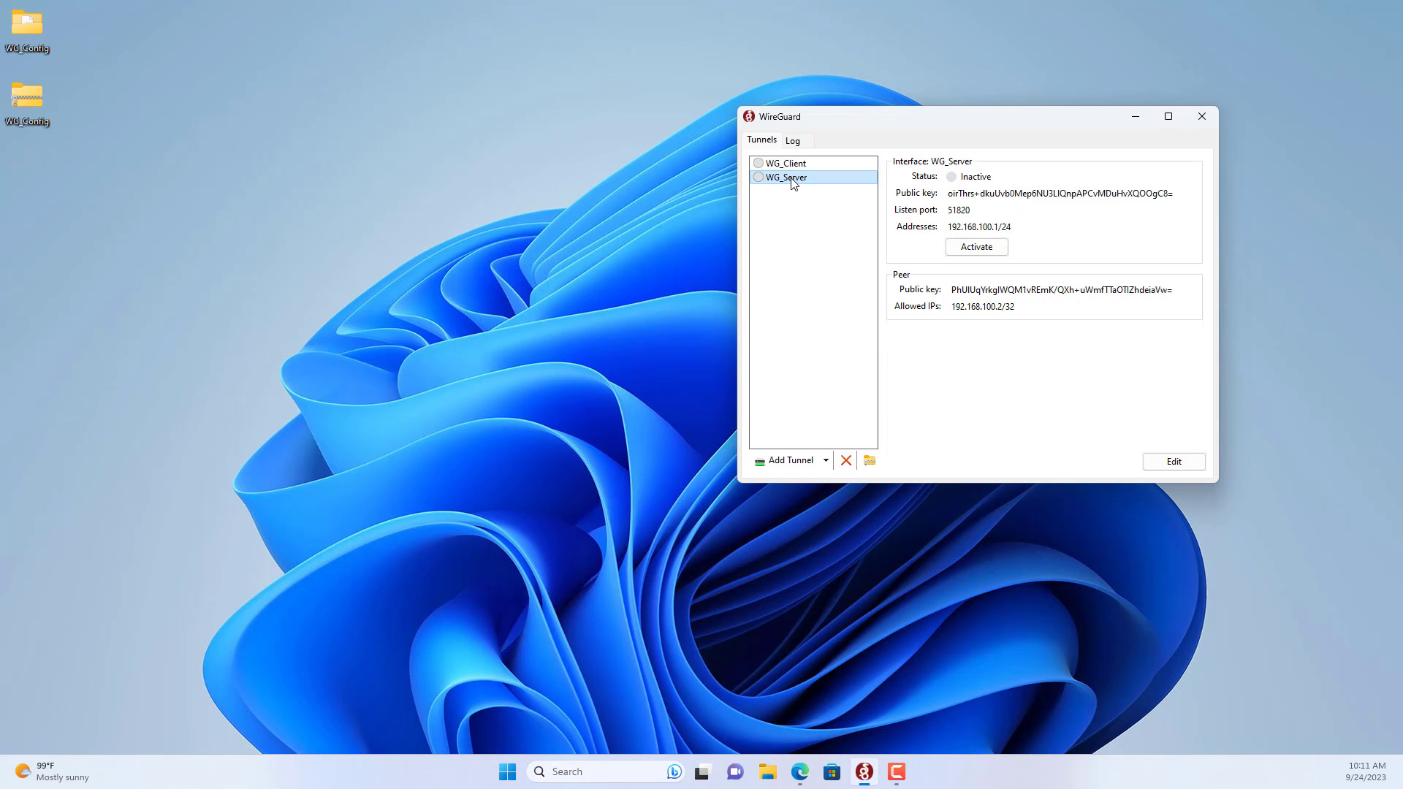
left_click(795, 165)
left_click(796, 179)
left_click(796, 167)
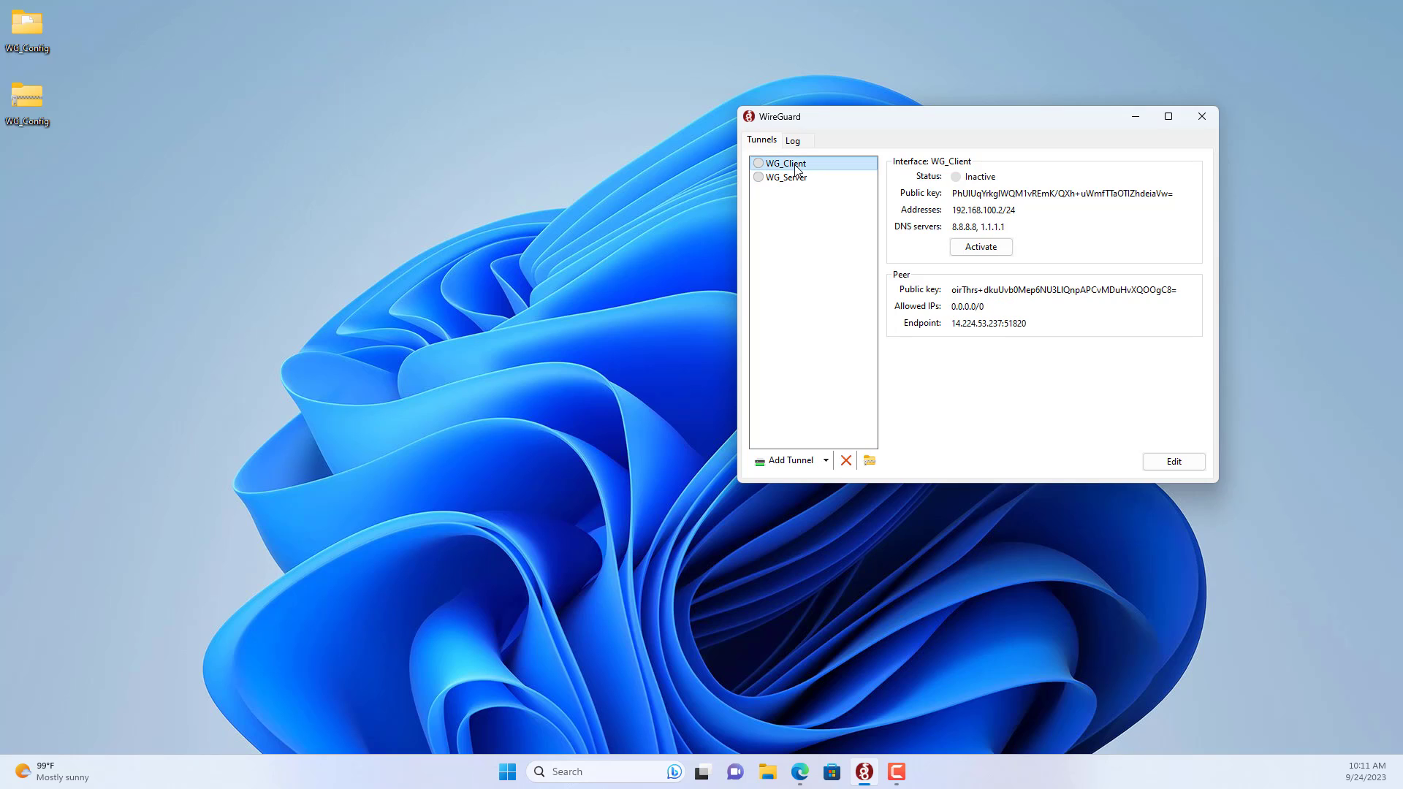
left_click(845, 464)
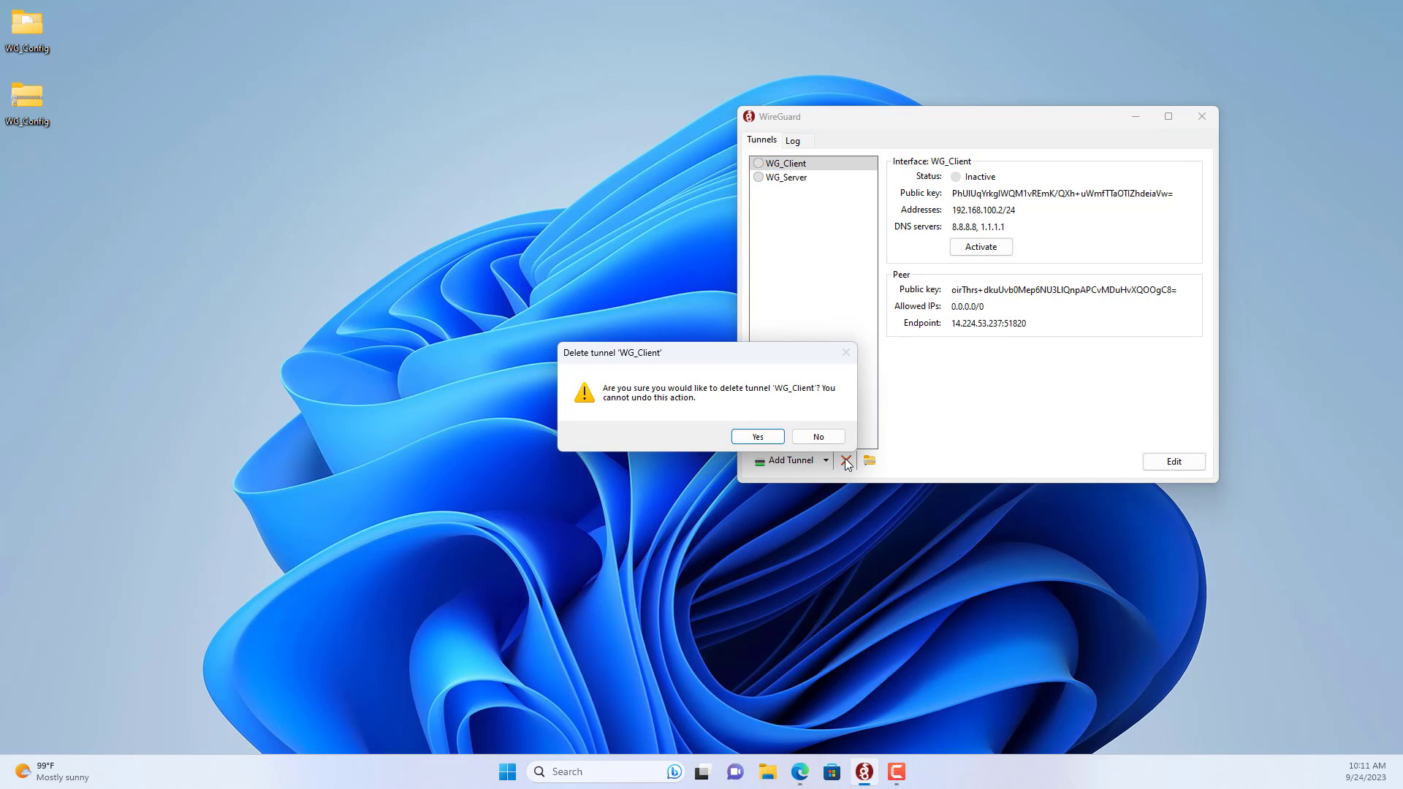
left_click(767, 439)
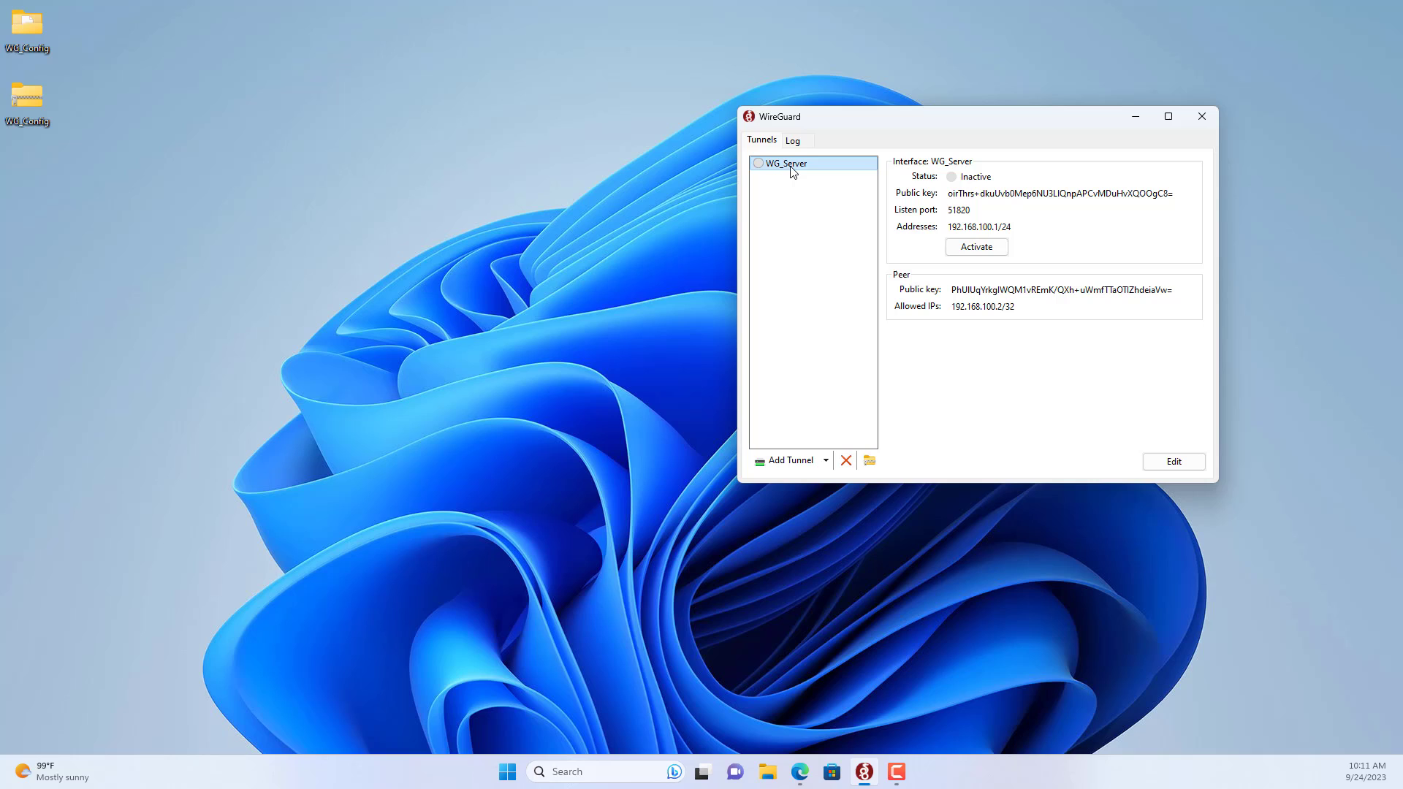
Activate WG_Server and share the Ethernet internet connection with the WG_Server network.
left_click(965, 248)
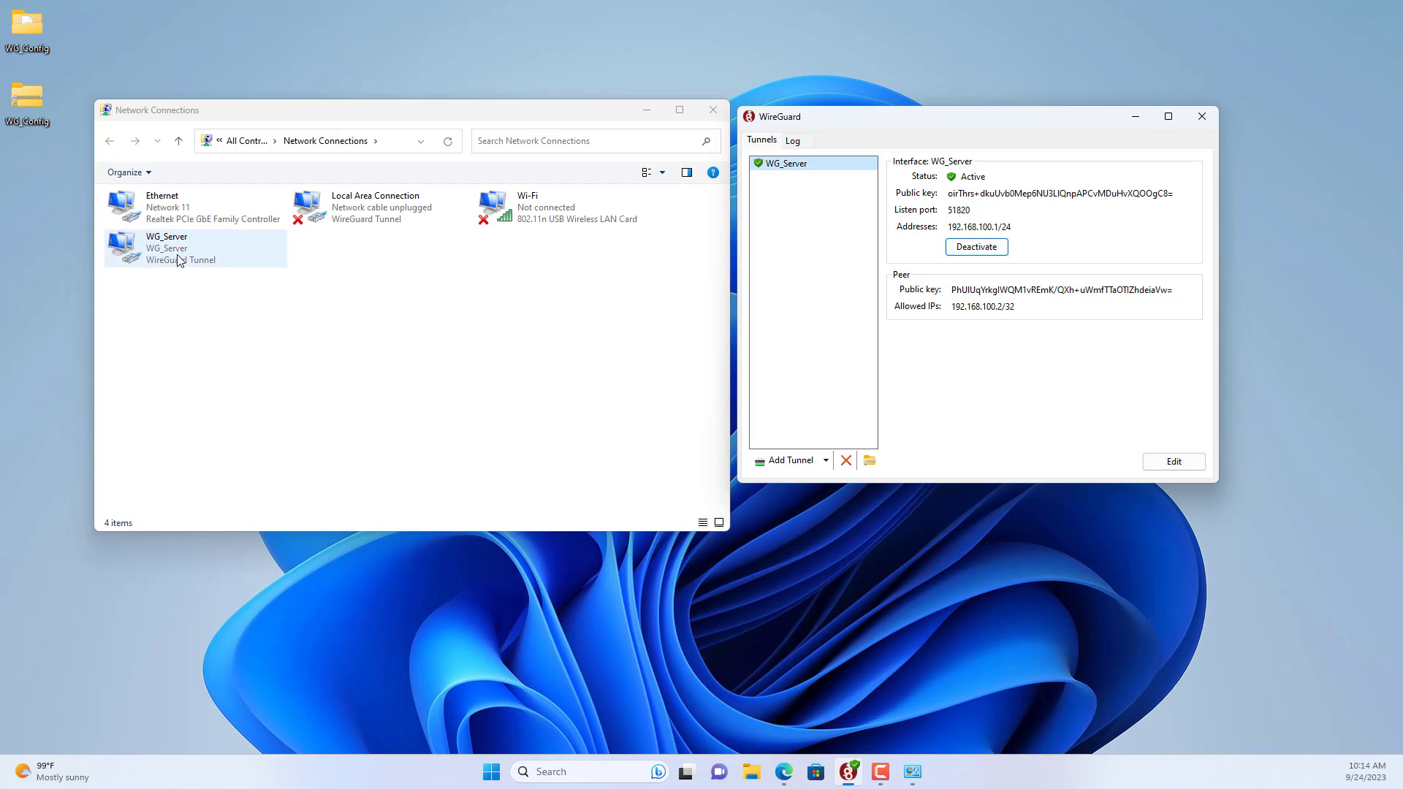
left_click(177, 250)
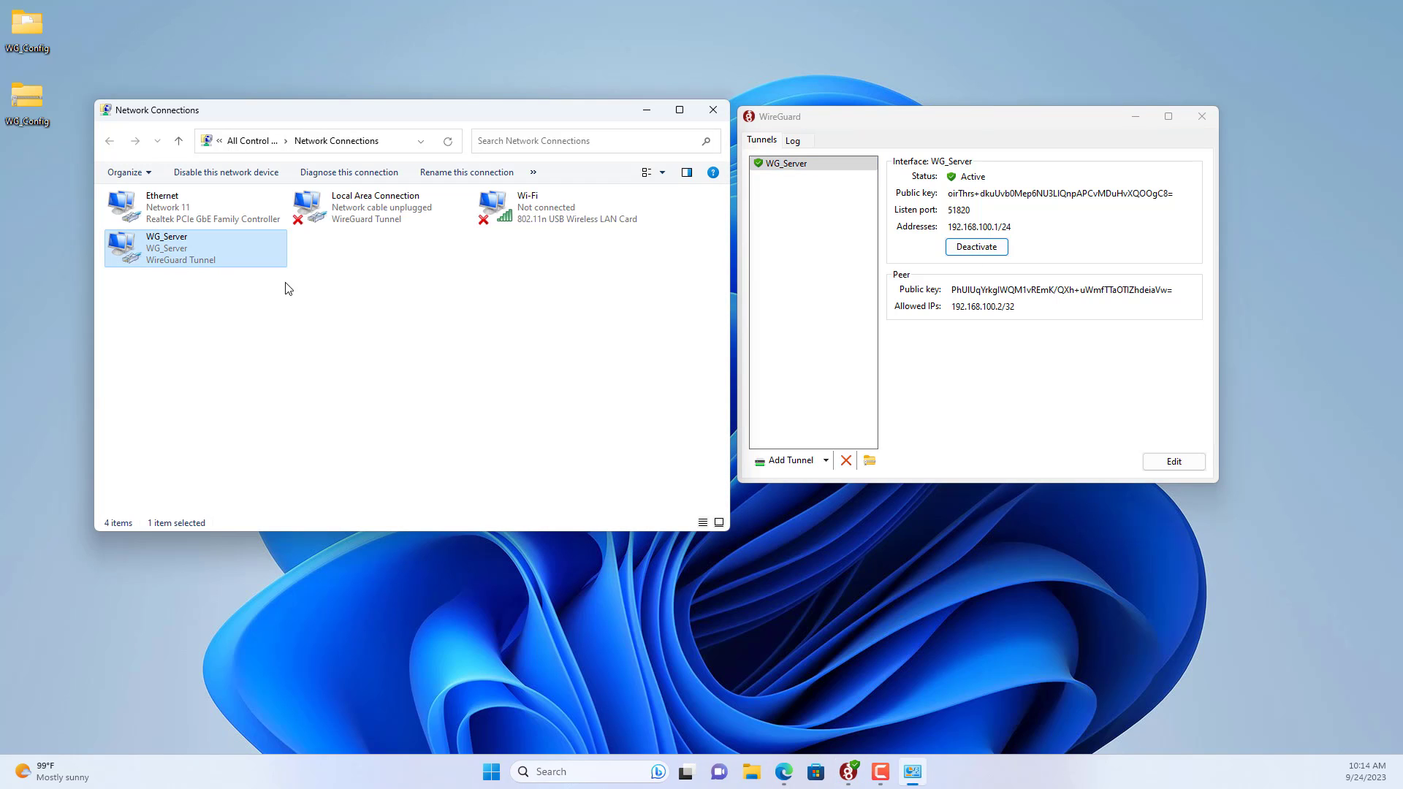
right_click(183, 222)
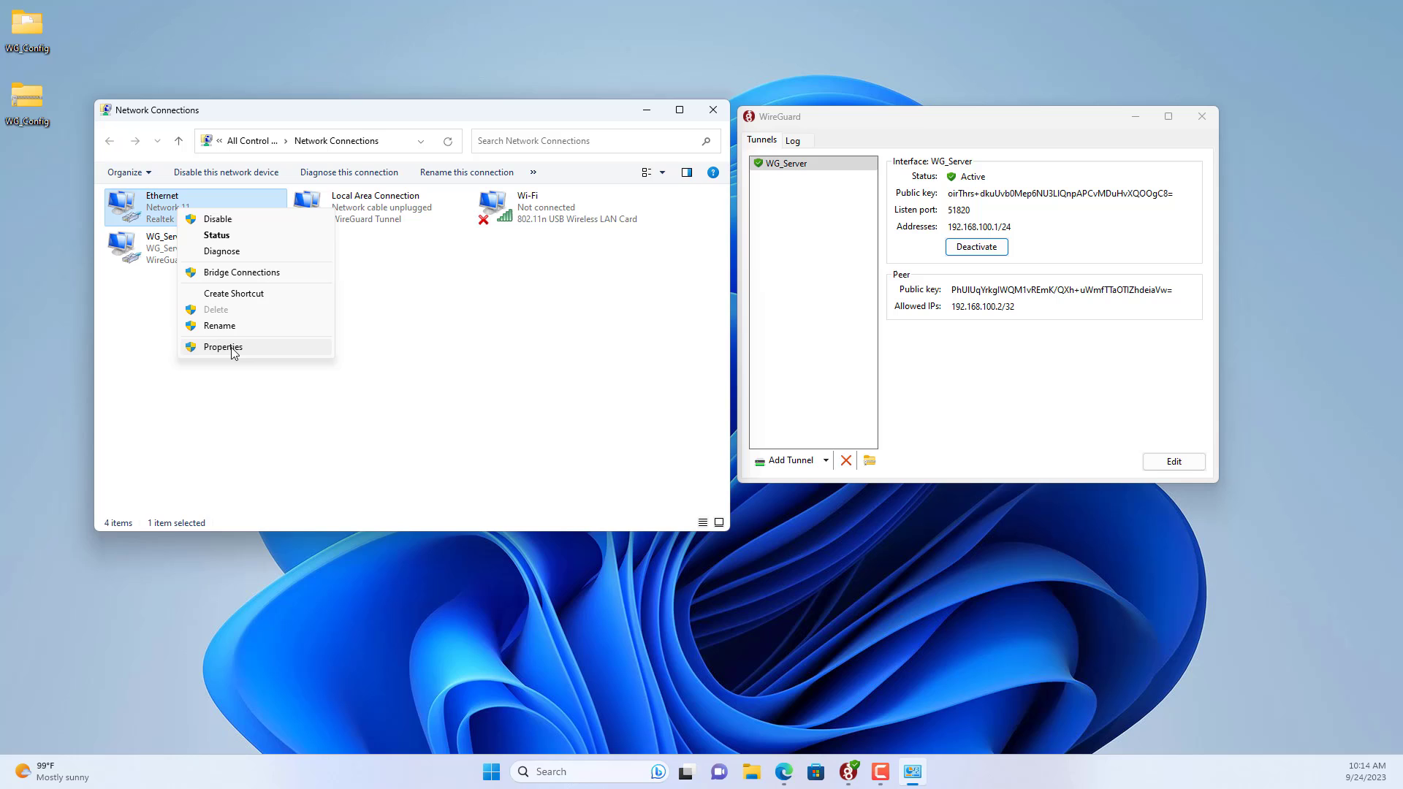
left_click(223, 348)
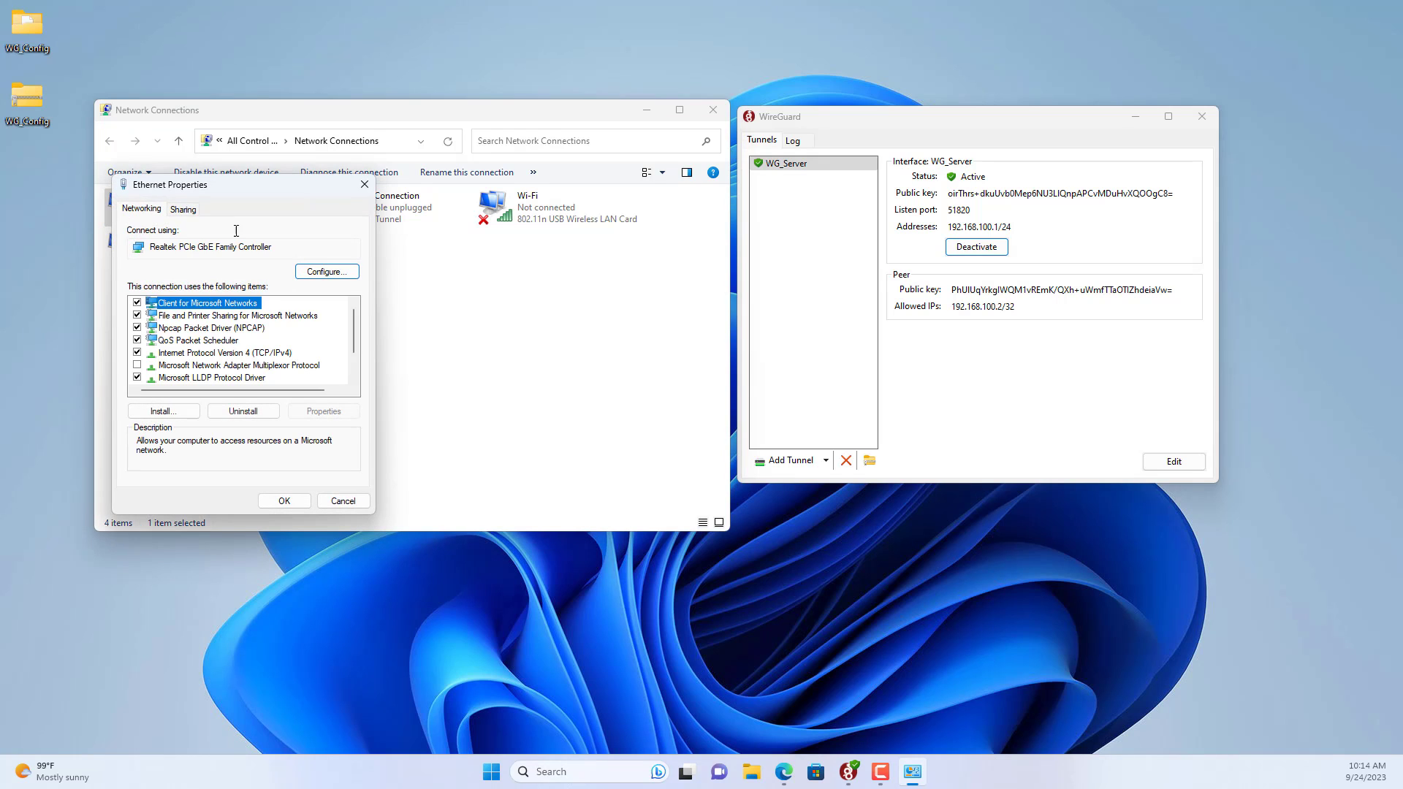
left_click(184, 212)
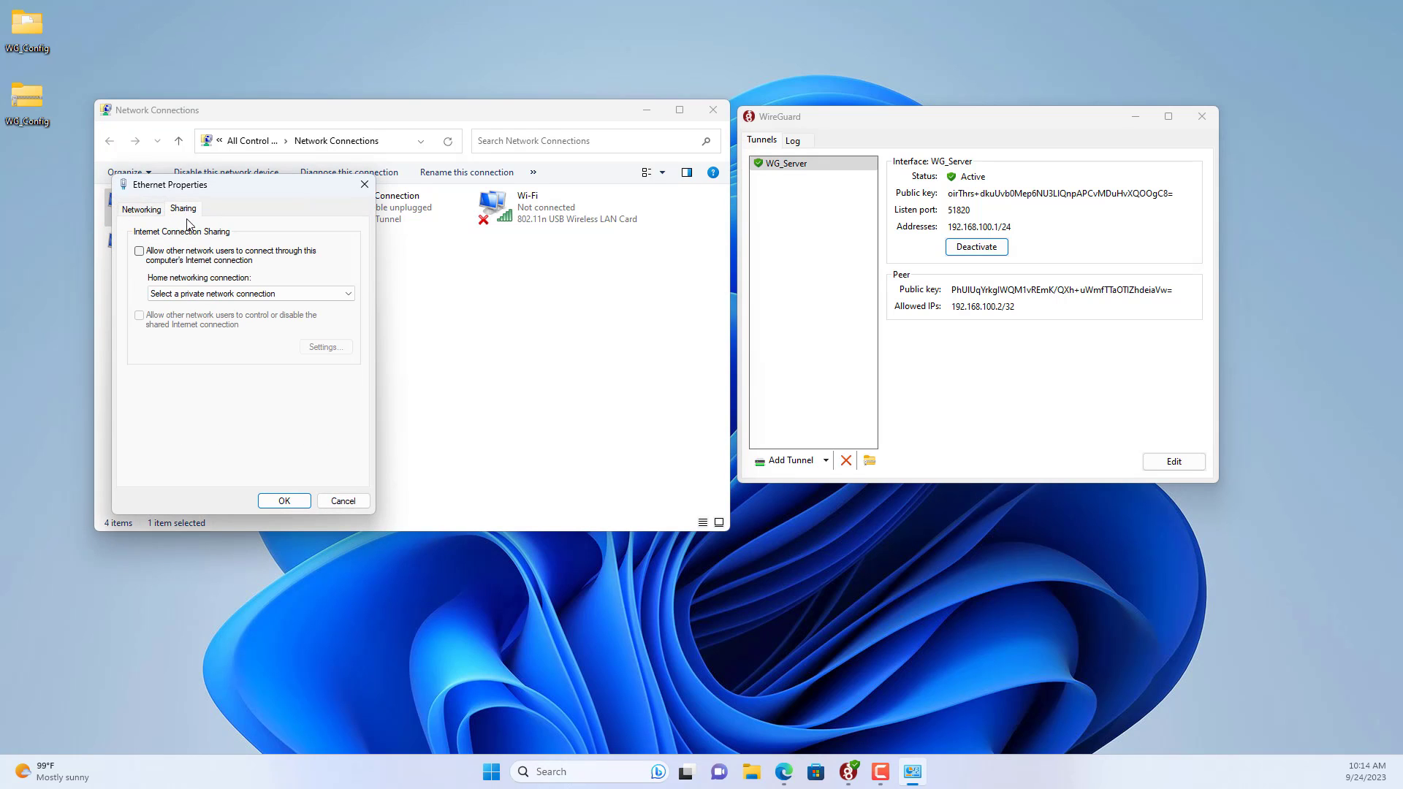
left_click(139, 252)
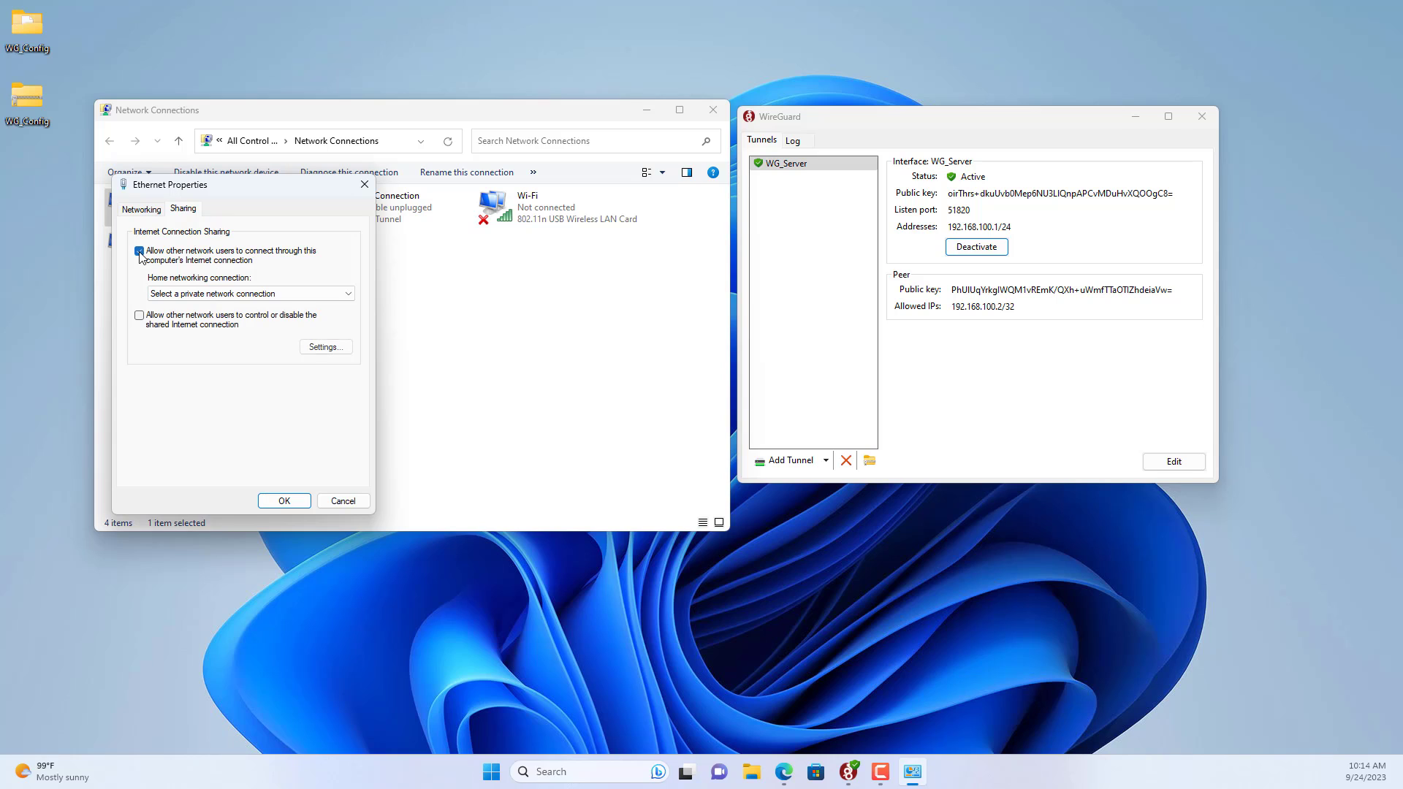
left_click(194, 293)
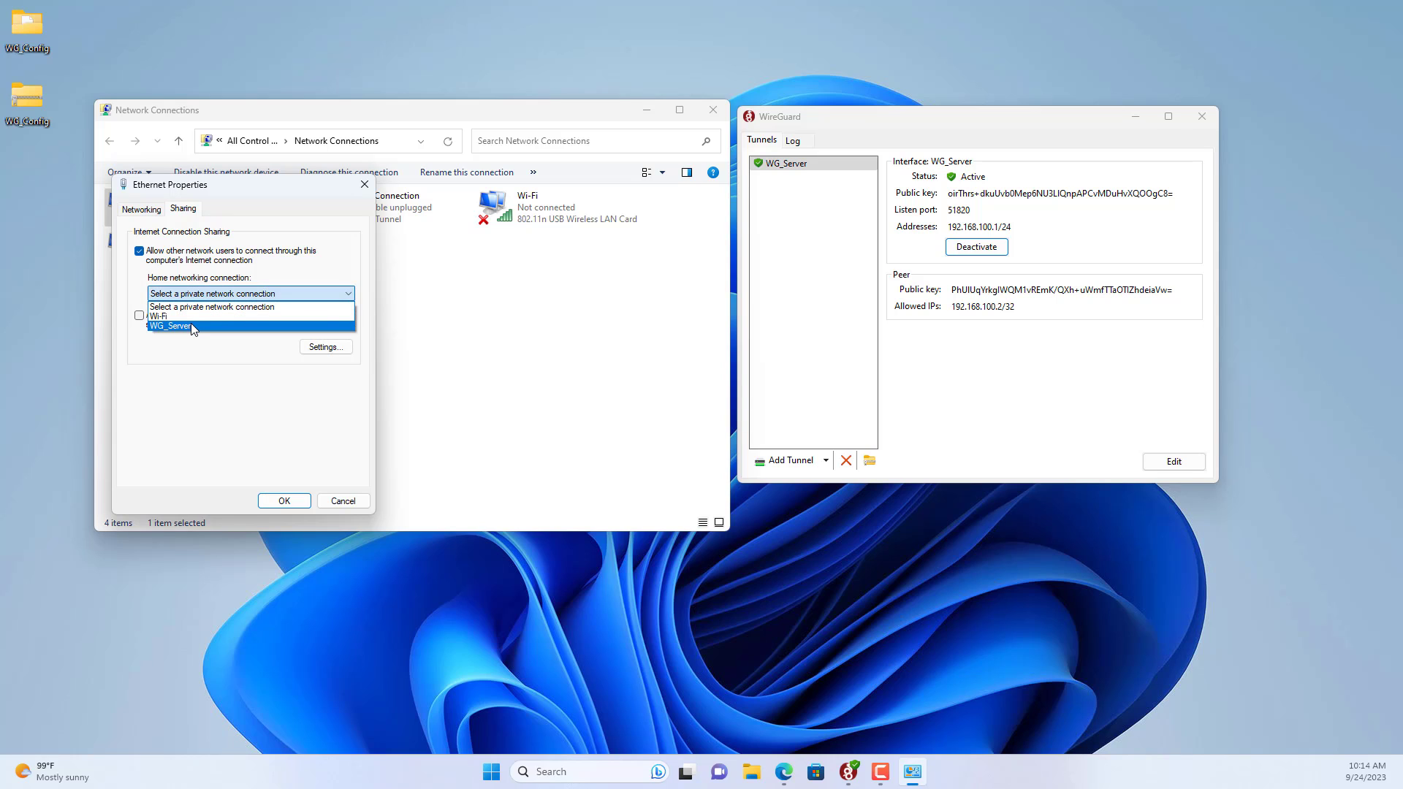
left_click(194, 326)
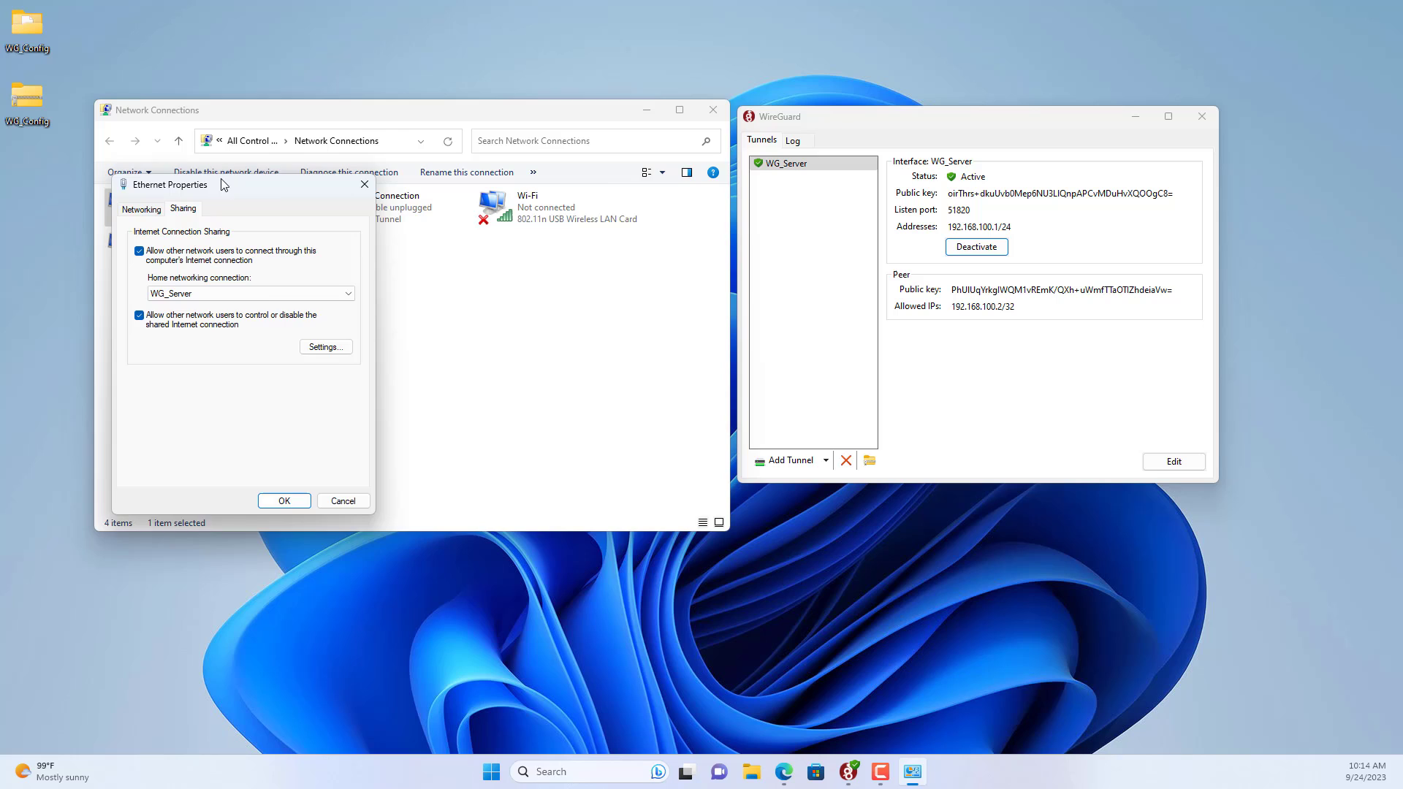
left_click_drag(225, 182, 500, 192)
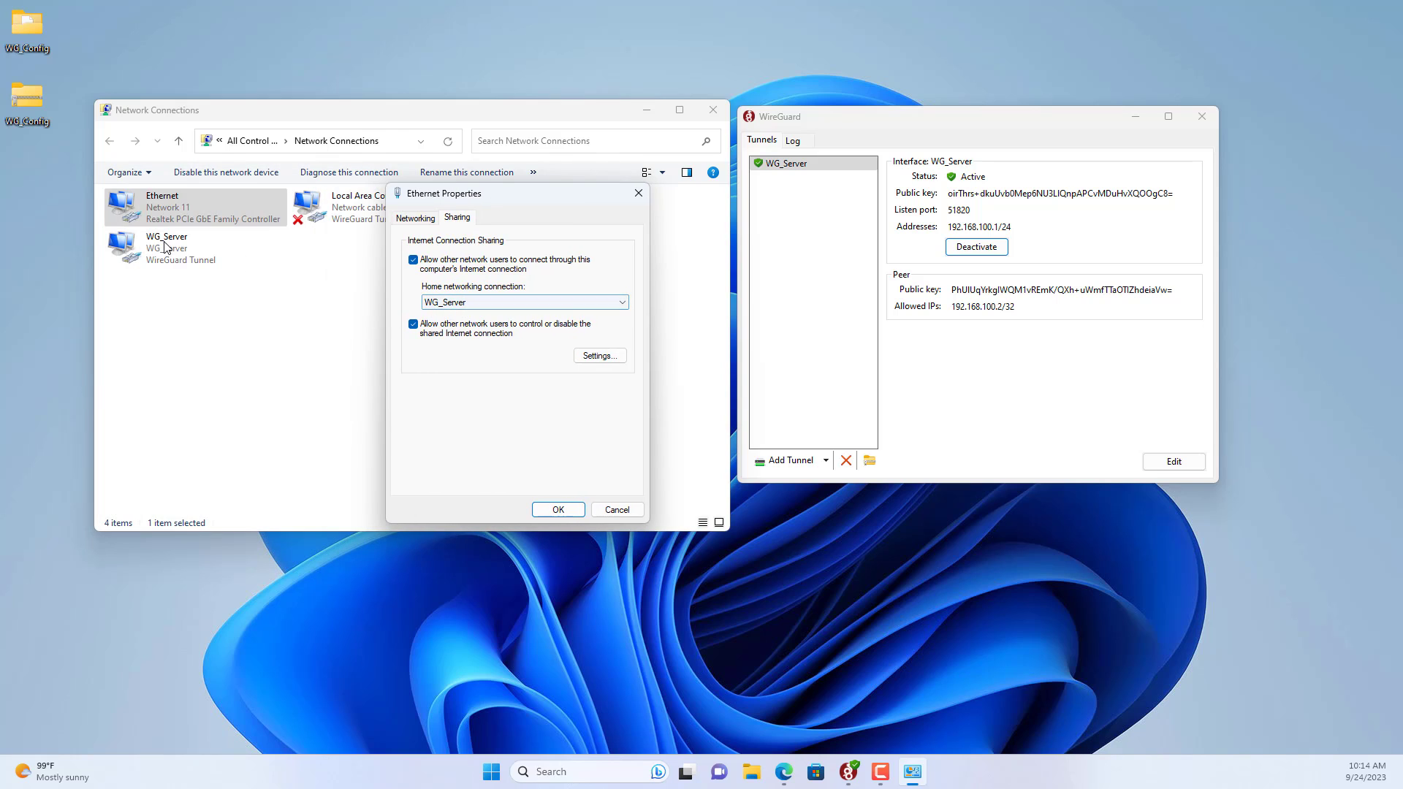
left_click(564, 510)
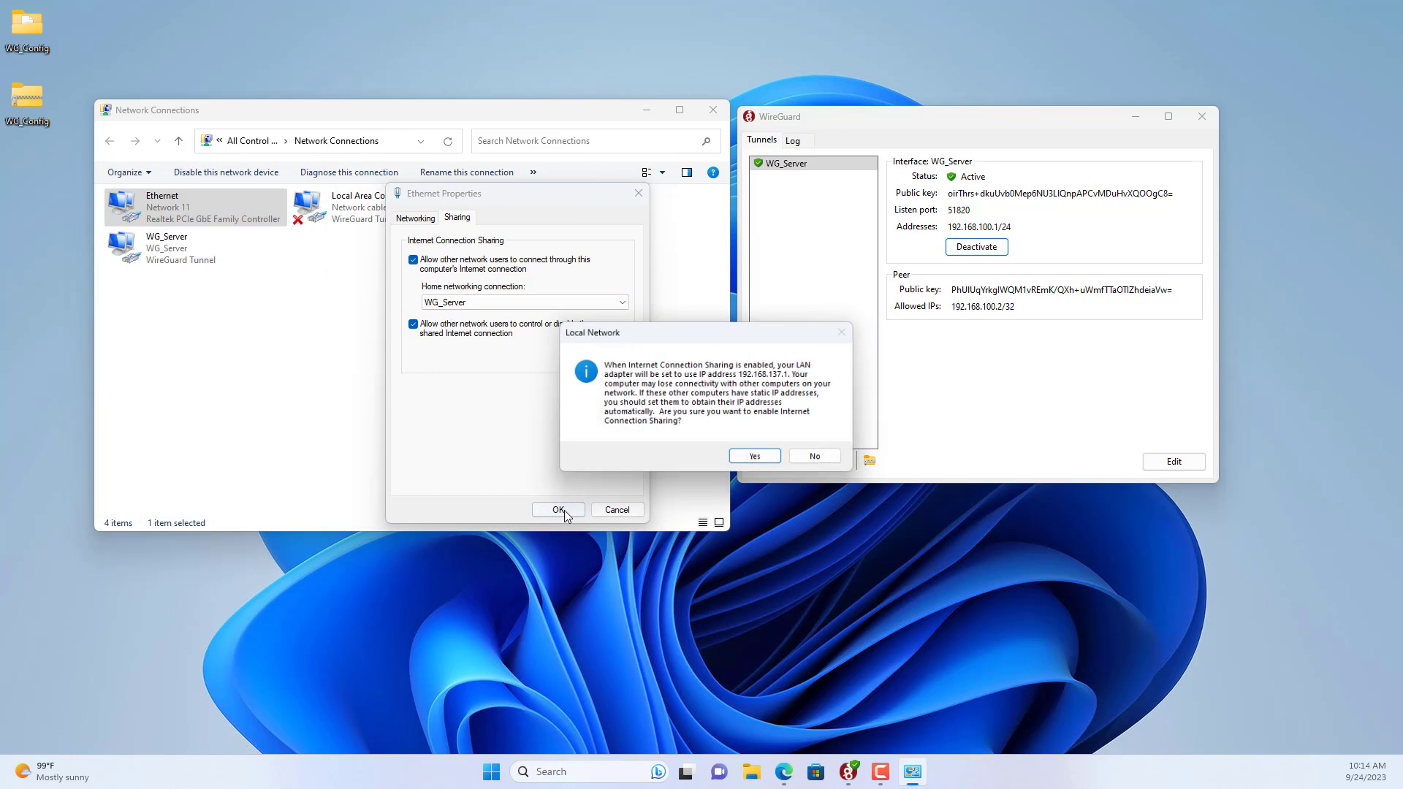
left_click(742, 454)
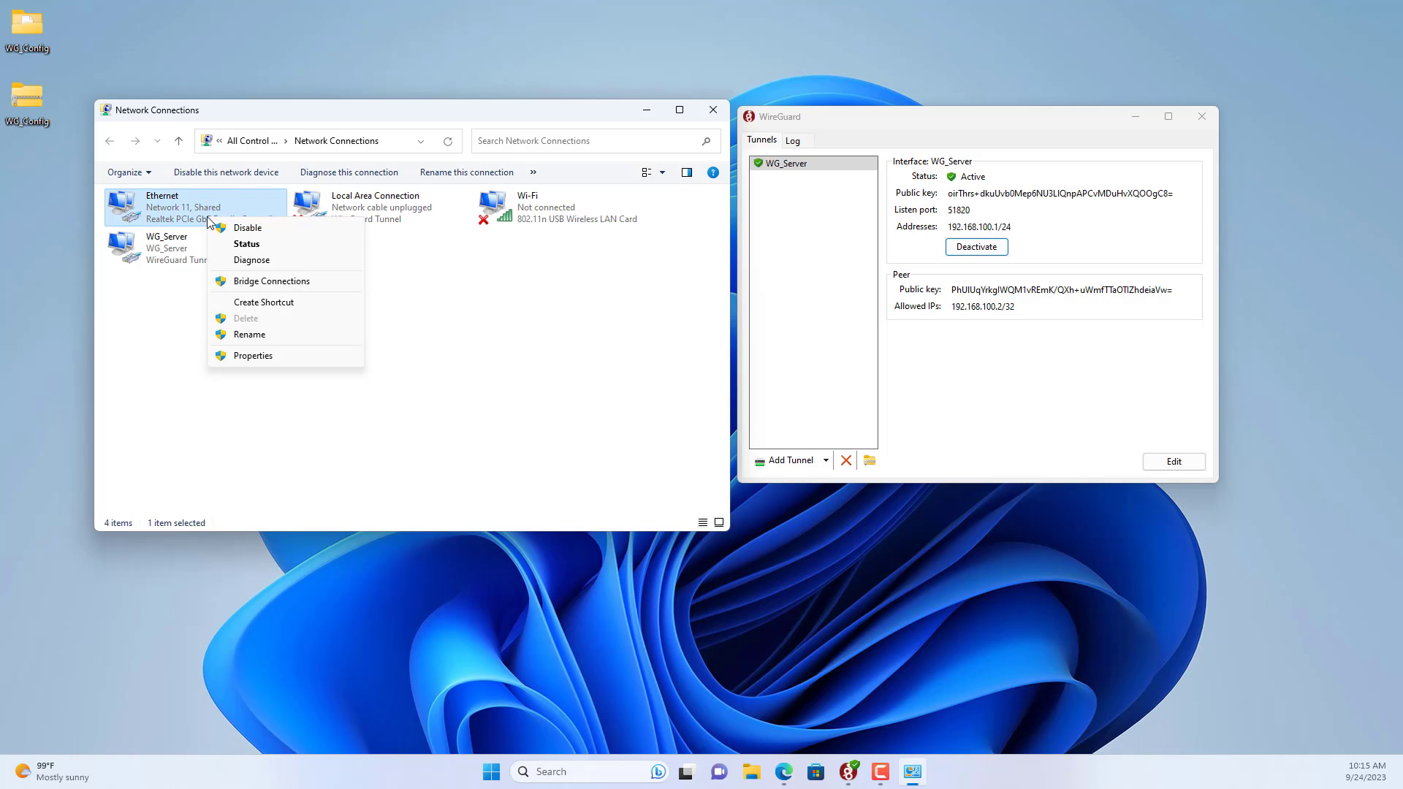
Open Ethernet's IPv4 properties to view the static address 192.168.0.105.
left_click(257, 355)
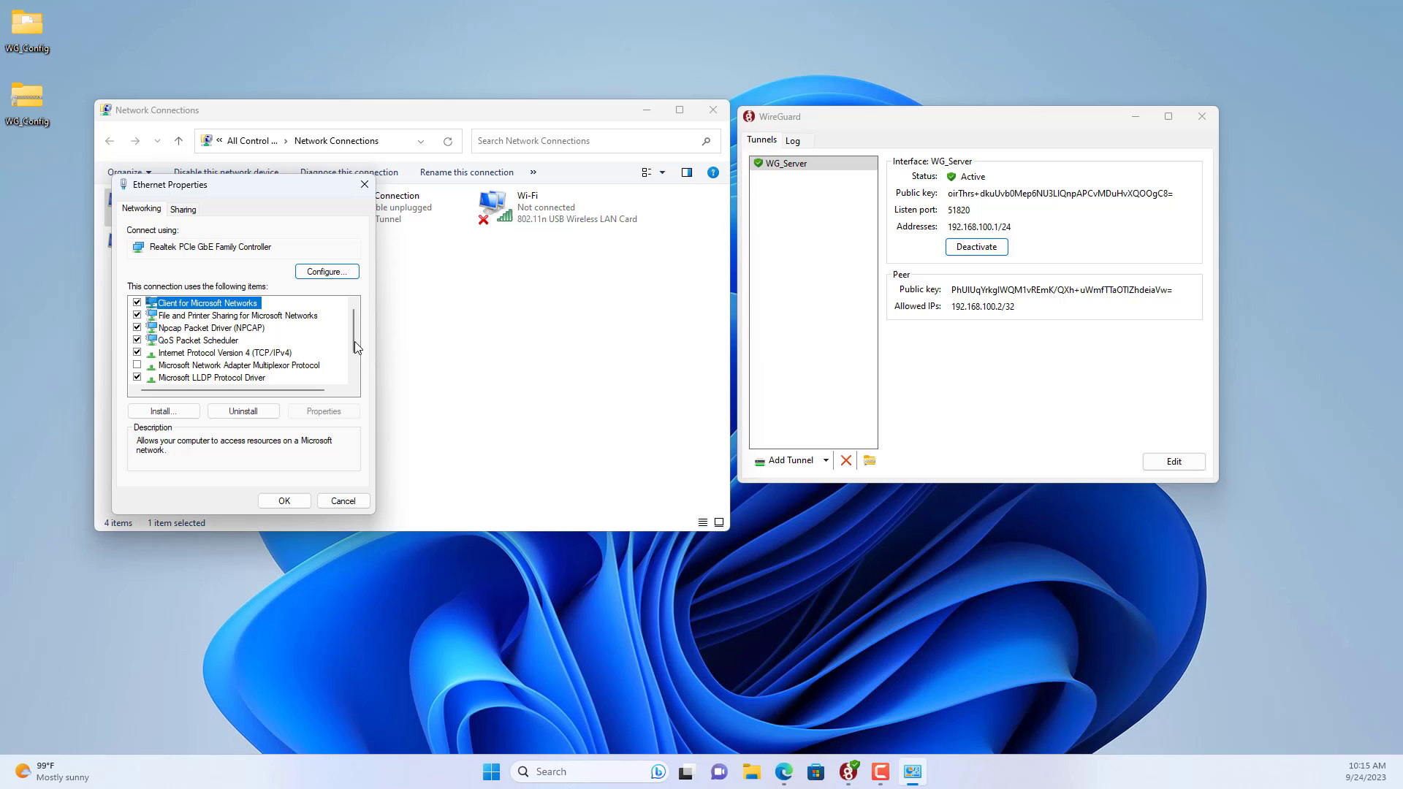
left_click(256, 354)
left_click(323, 411)
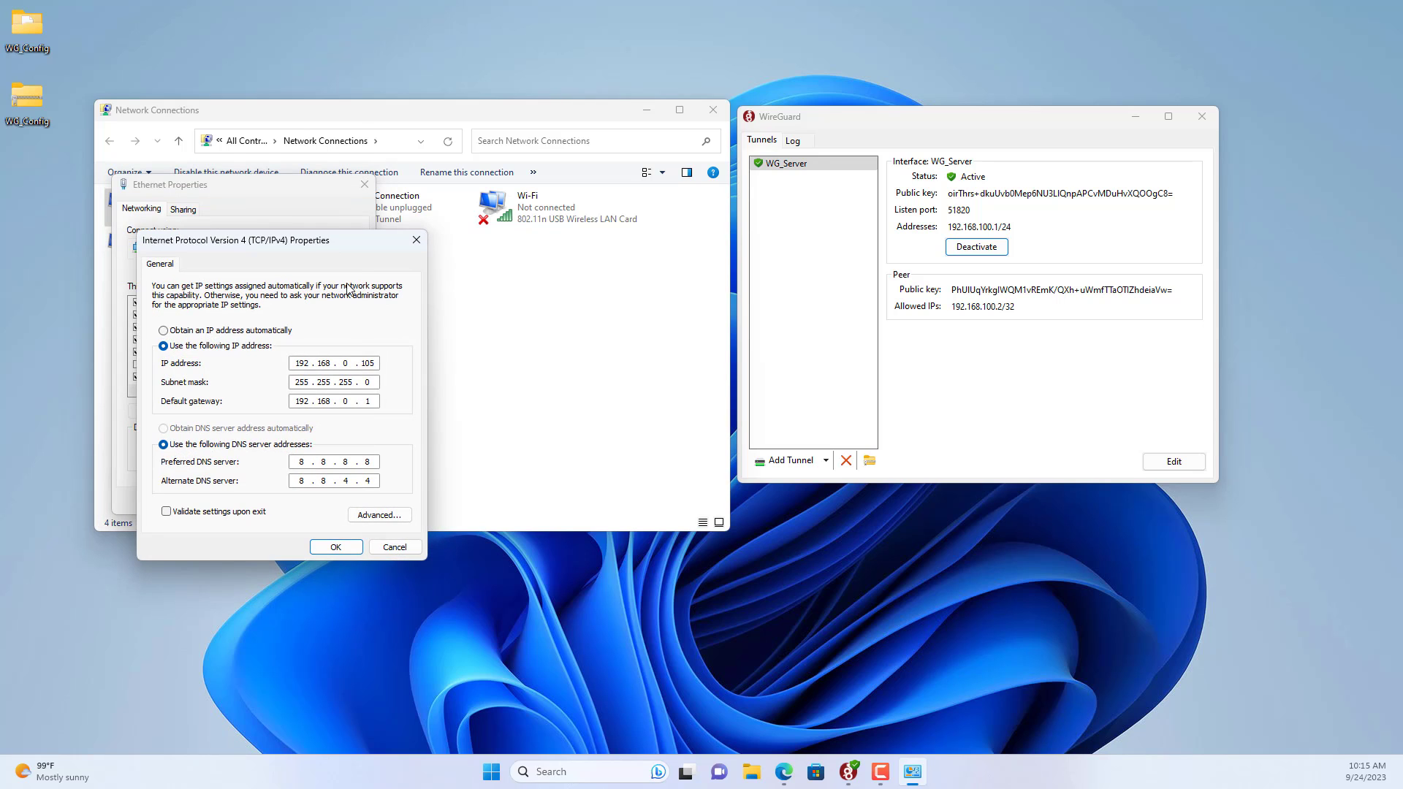
left_click_drag(317, 250, 566, 195)
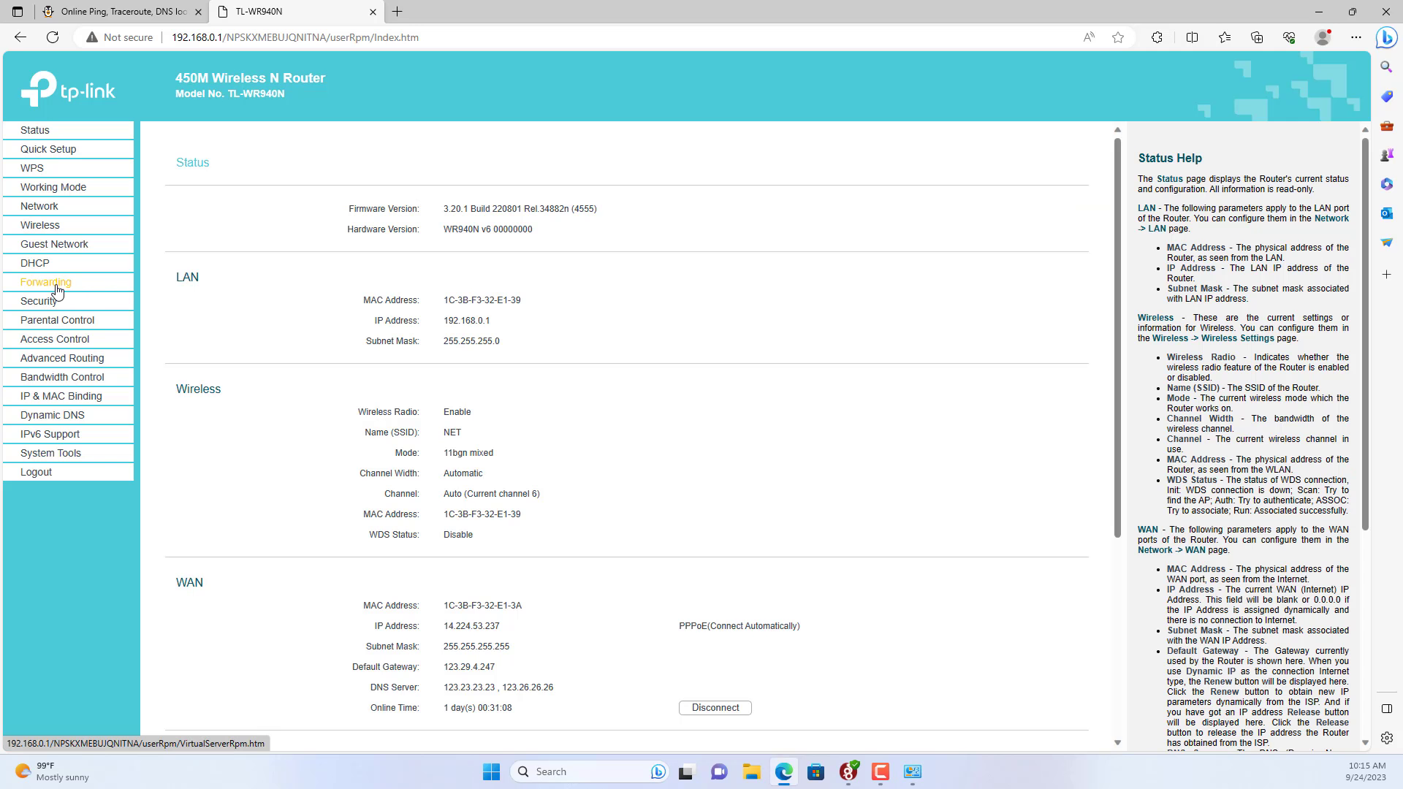
Add a Virtual Servers entry forwarding port 51820 to 192.168.0.105 and save it.
left_click(57, 286)
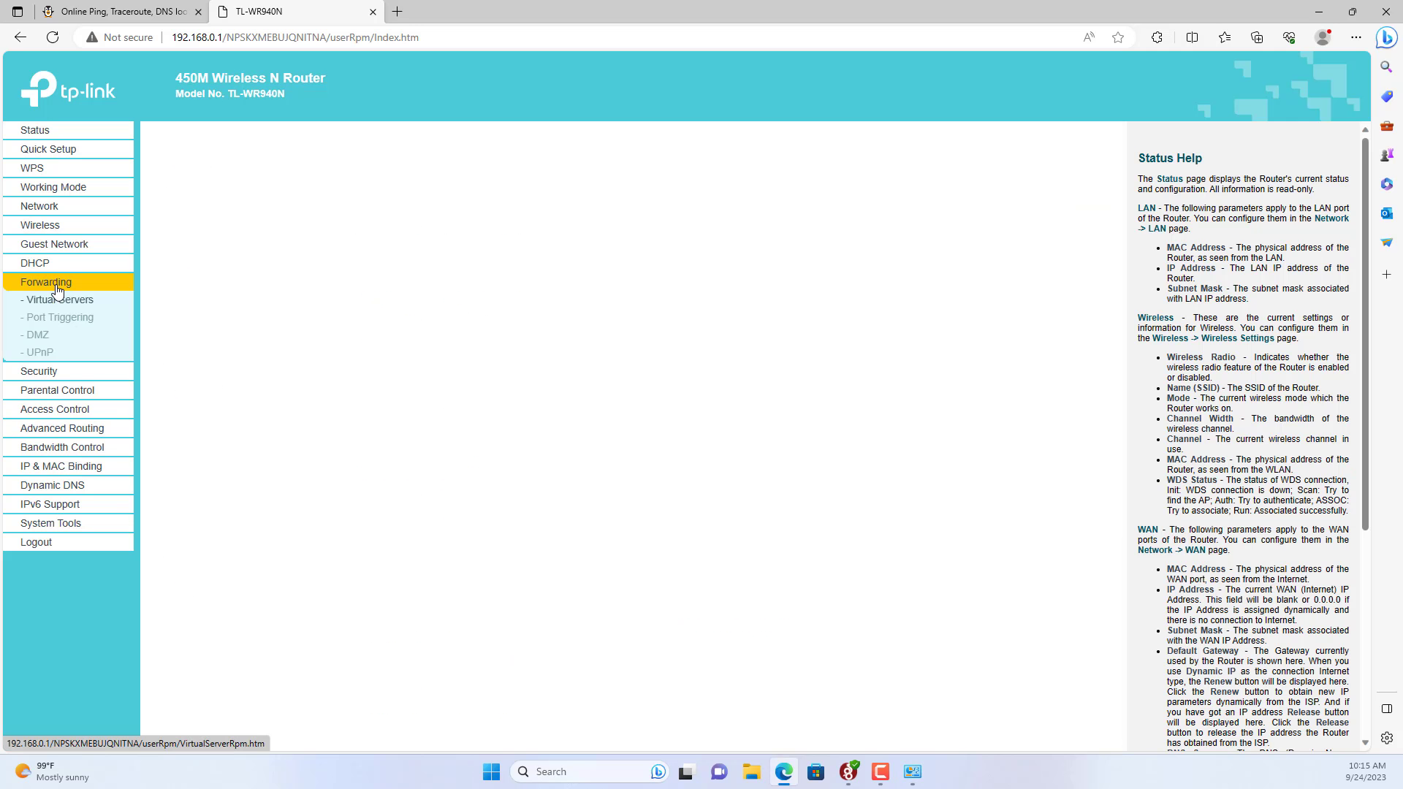
left_click(190, 257)
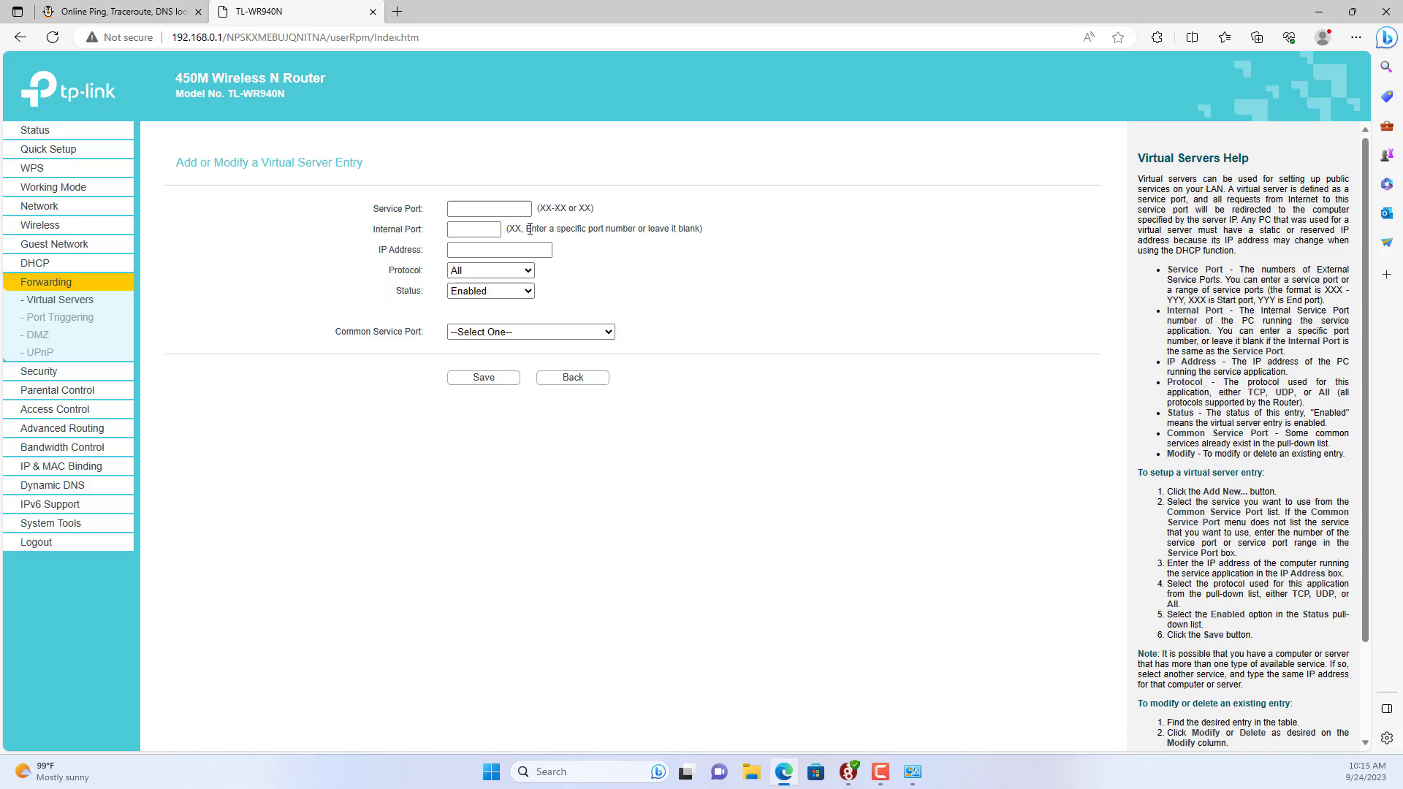
left_click(510, 212)
left_click(485, 228)
type("51820")
key("alt+Tab")
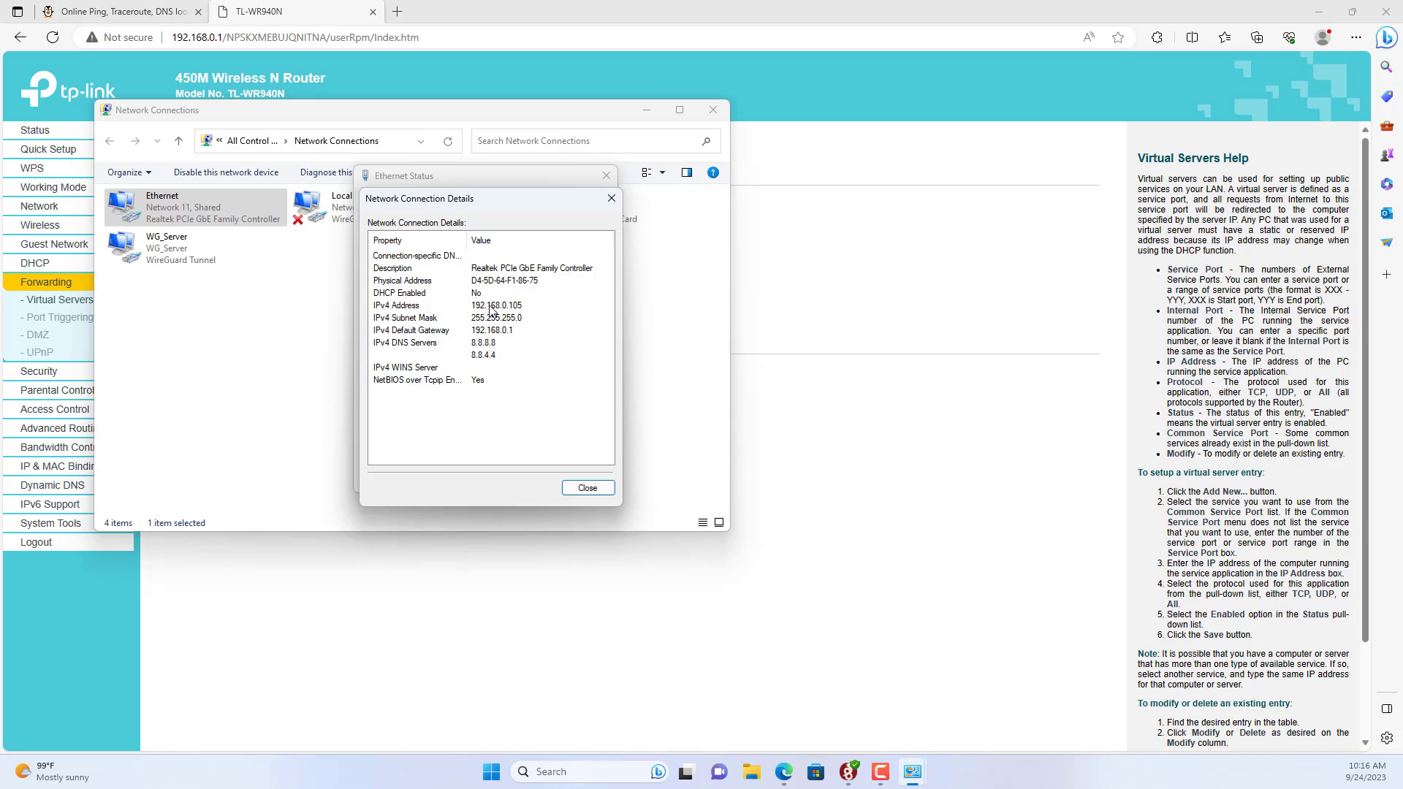
left_click(511, 305)
key("alt+Tab")
key("Tab")
type("1")
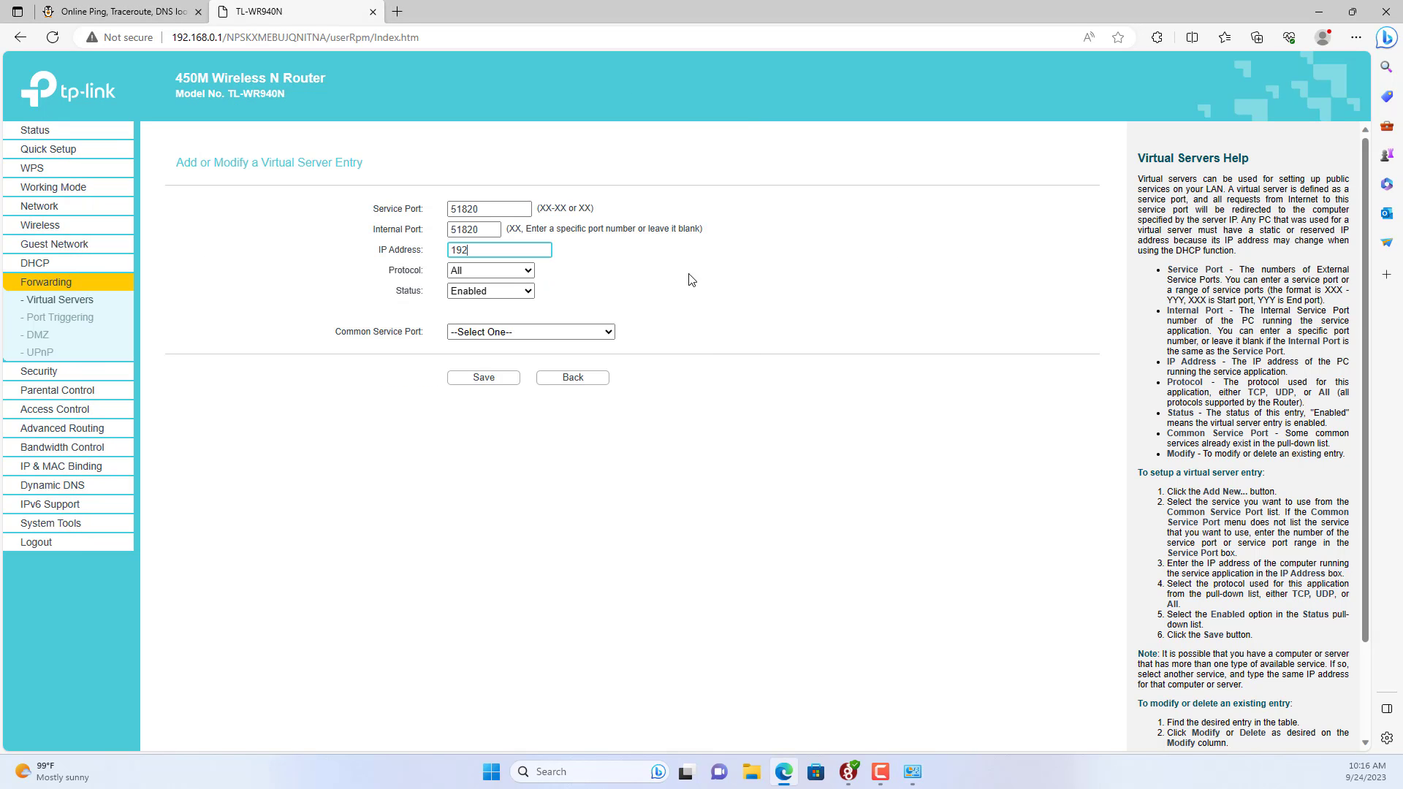
type("92.168.0.10")
double_click(521, 251)
left_click(468, 377)
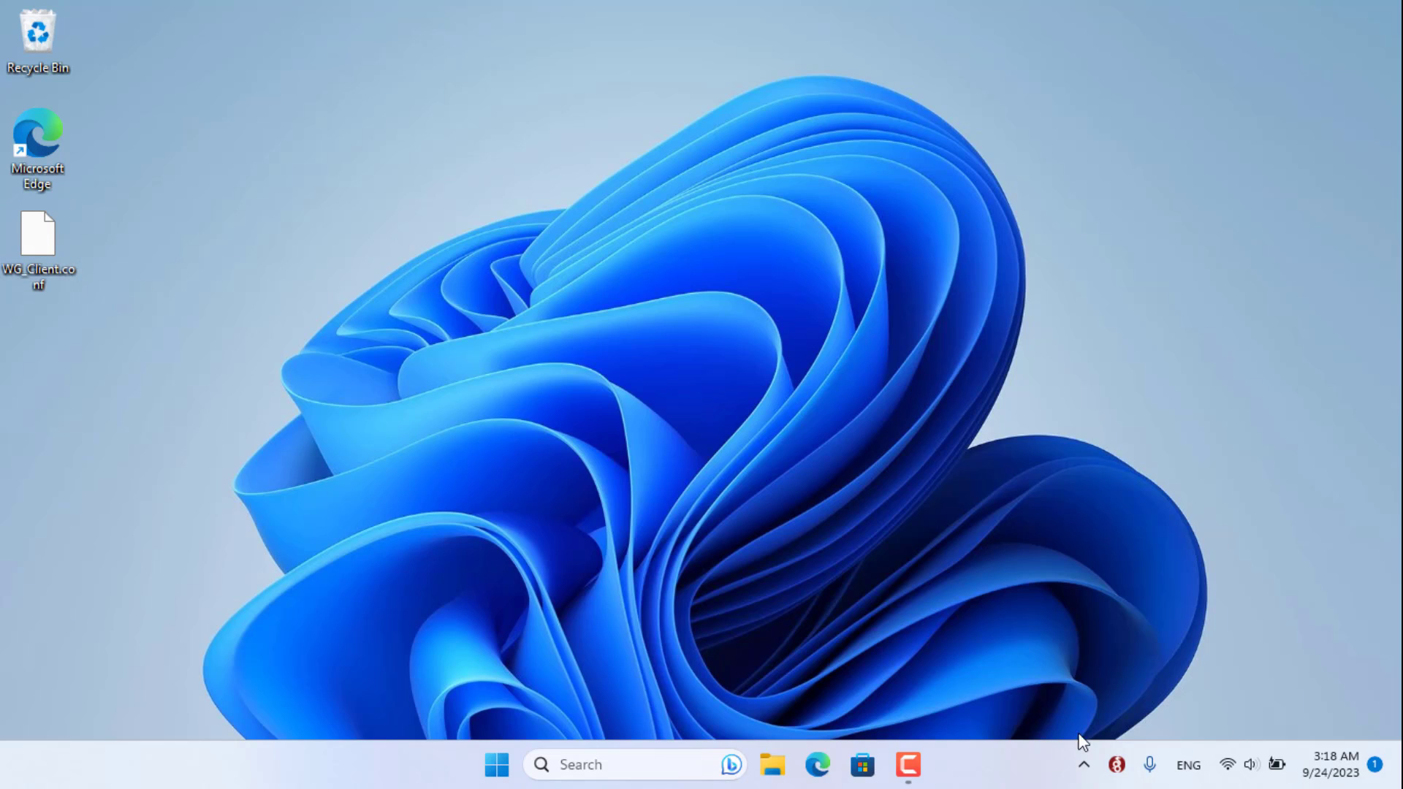
Import WG_Client.conf into WireGuard and activate the new WG_Client tunnel.
left_click(1116, 764)
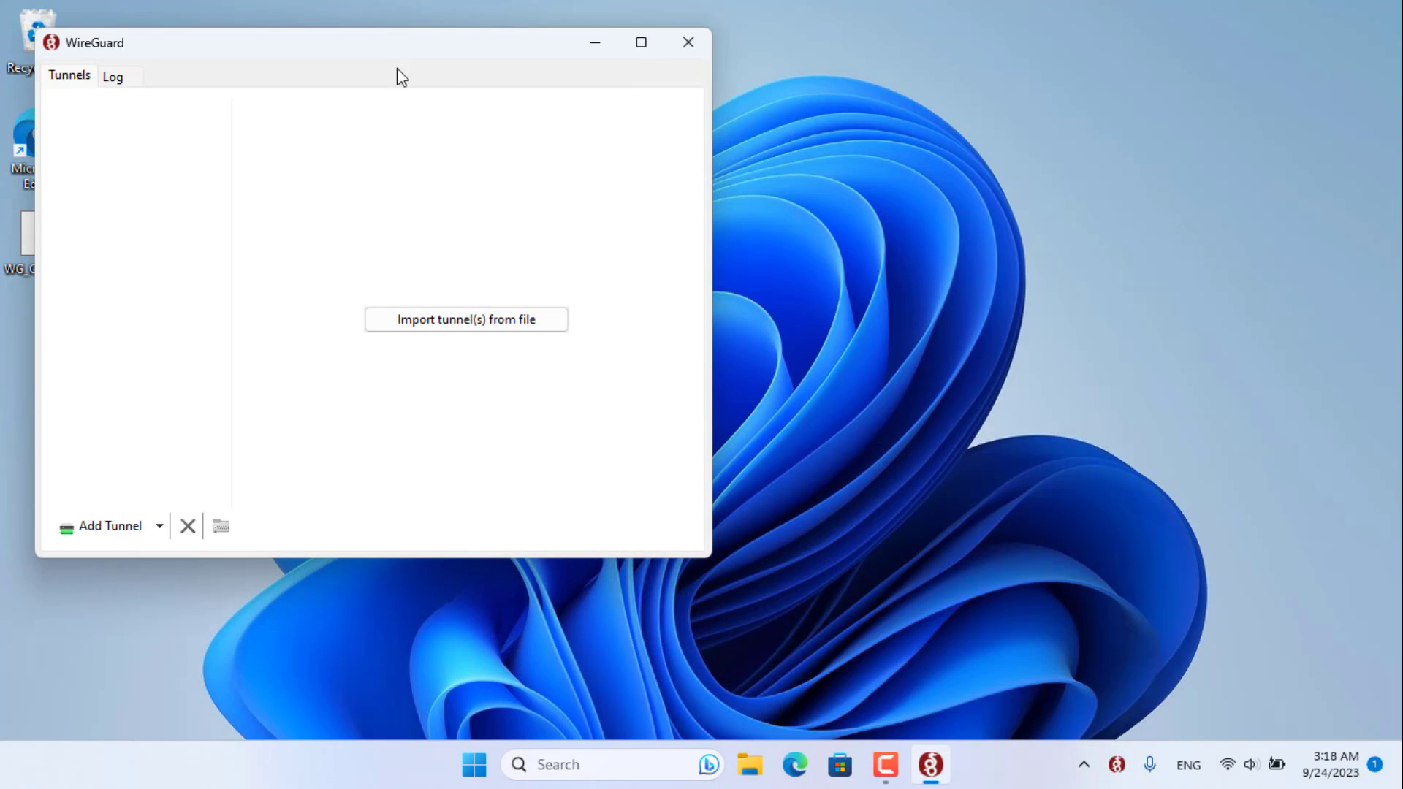
left_click_drag(359, 48, 563, 50)
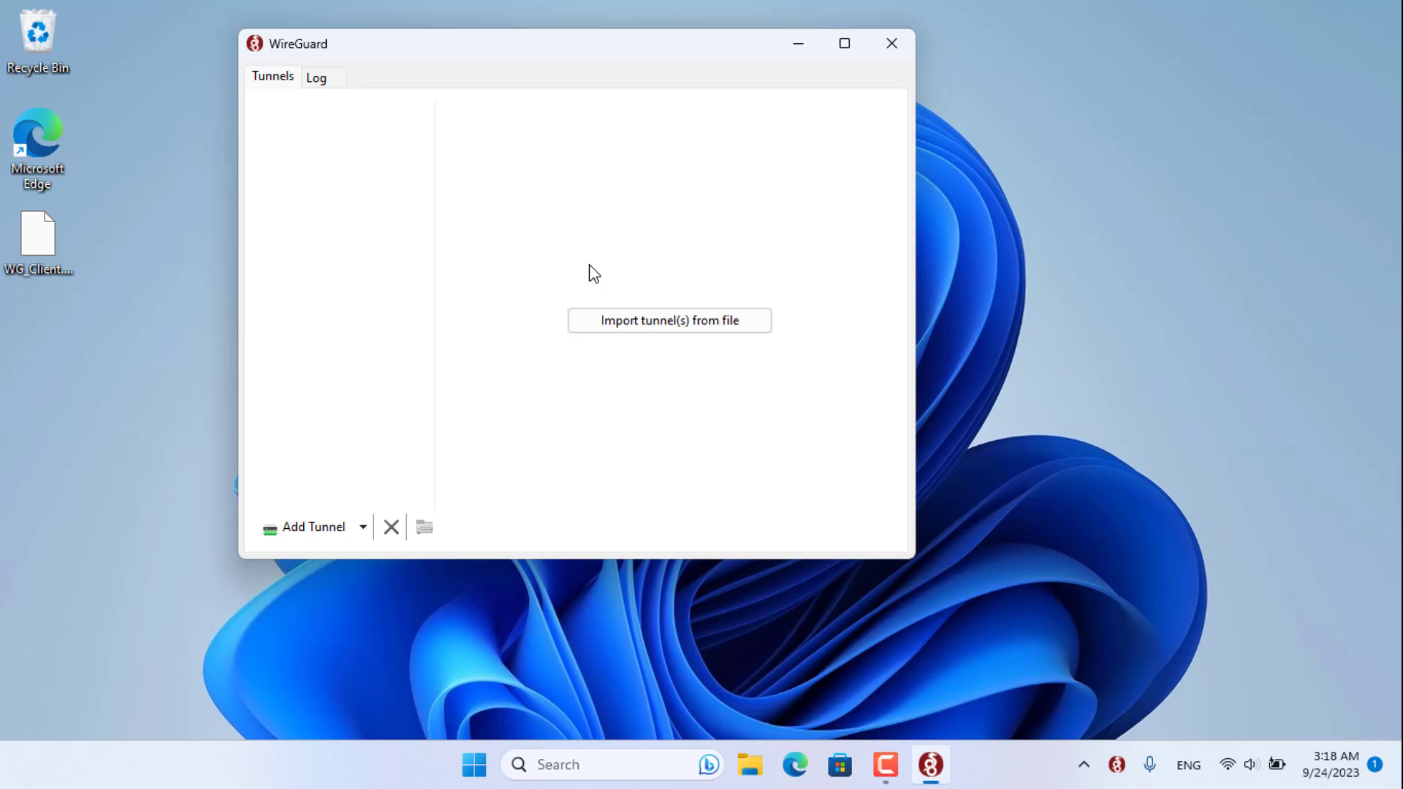
left_click(640, 324)
left_click(487, 276)
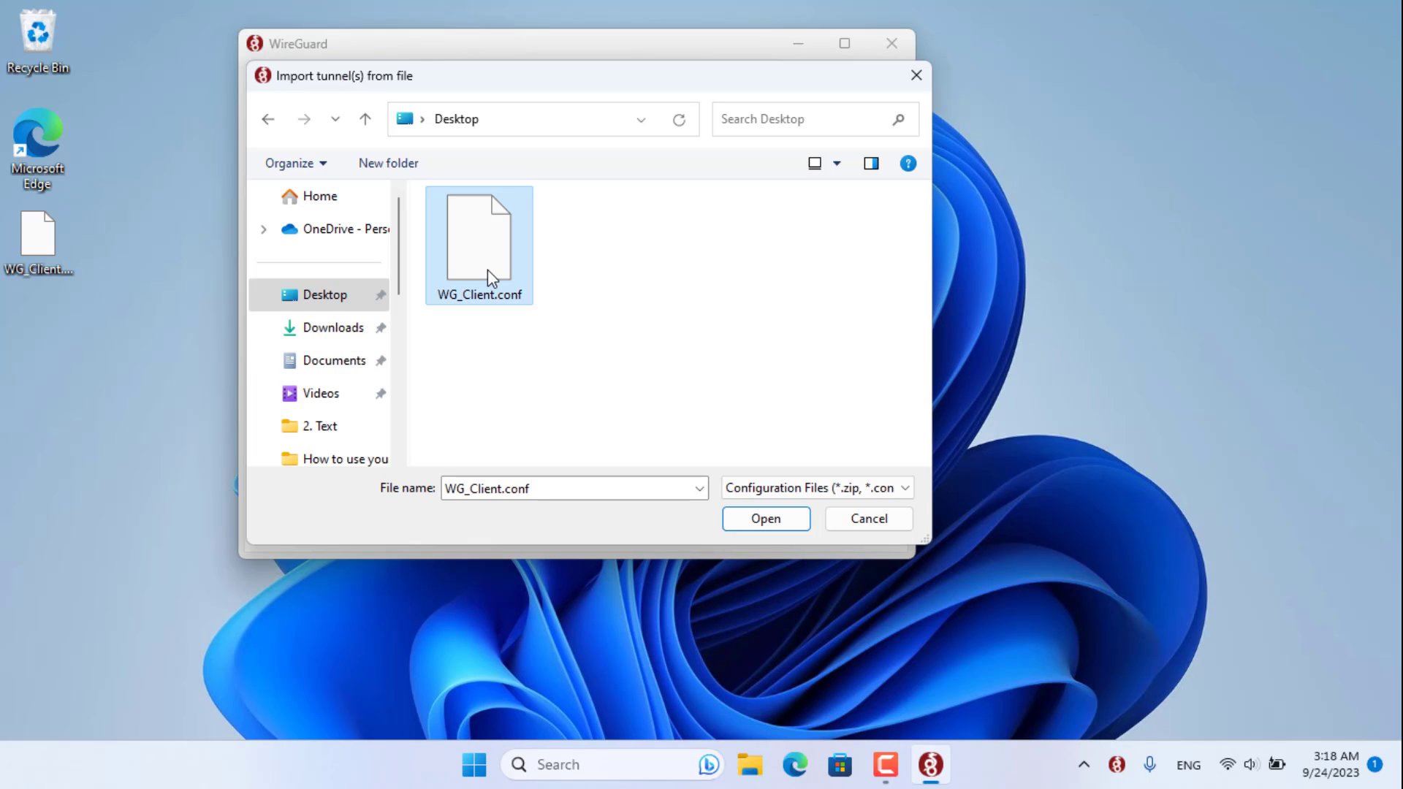
left_click(788, 524)
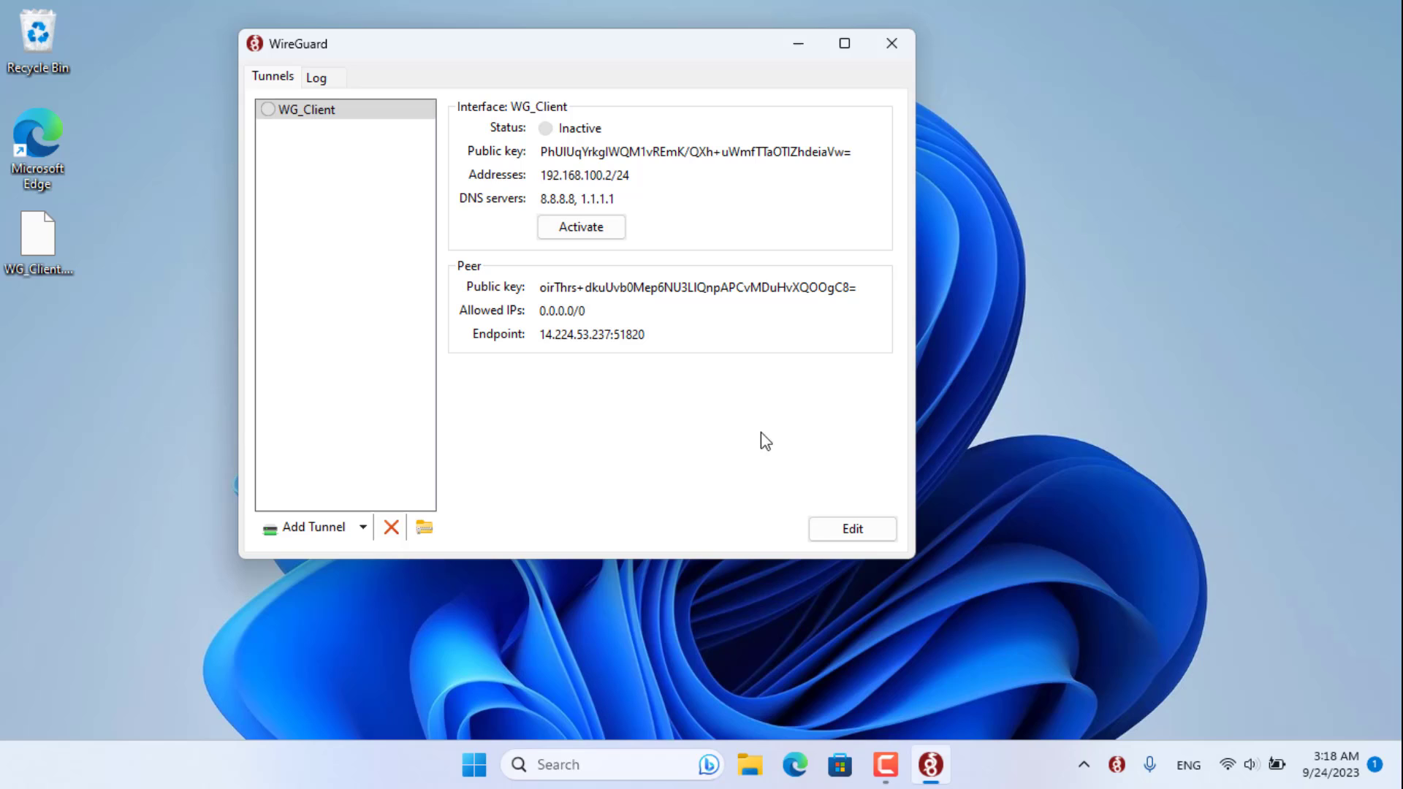
left_click(584, 233)
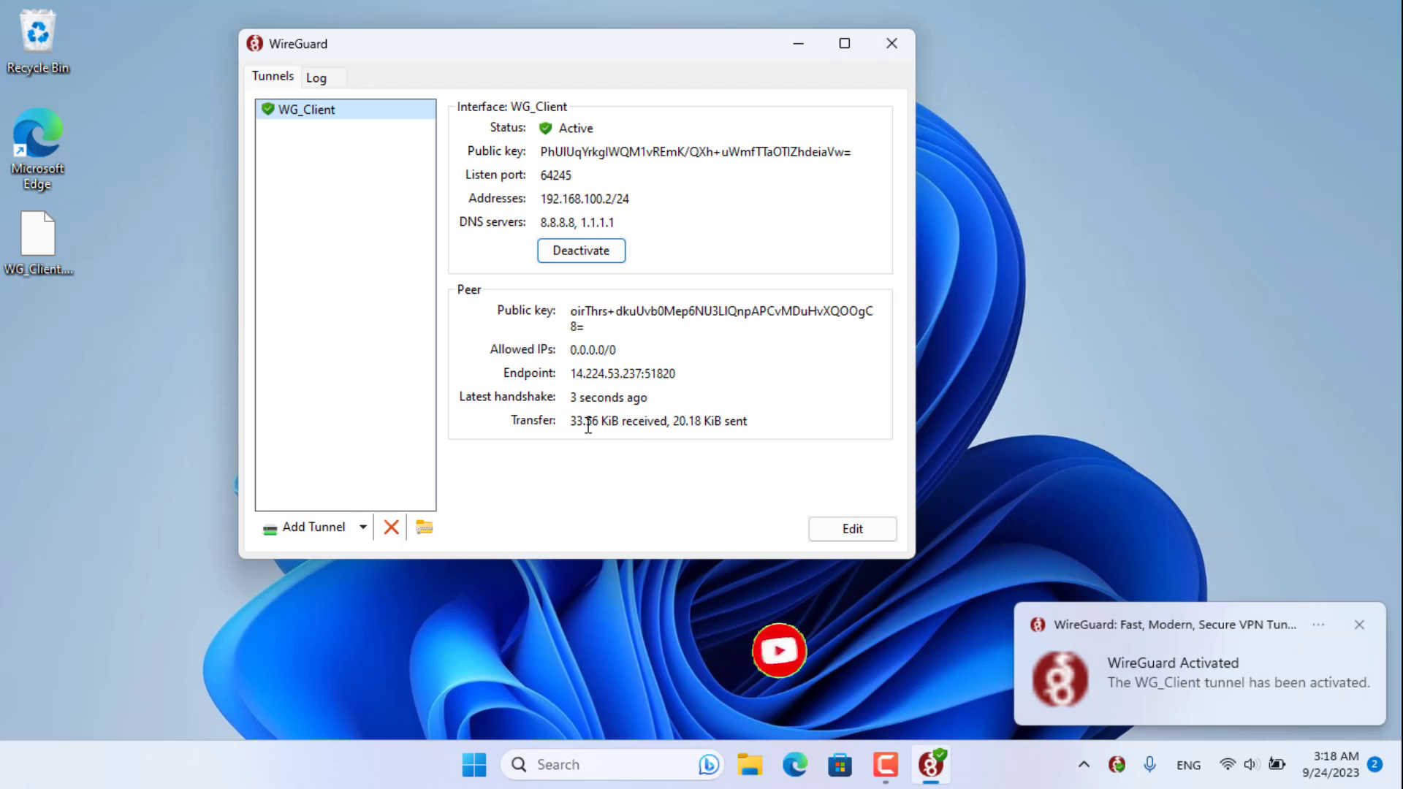
Deactivate WG_Client and check the public IP shown on ping.eu.
left_click(593, 250)
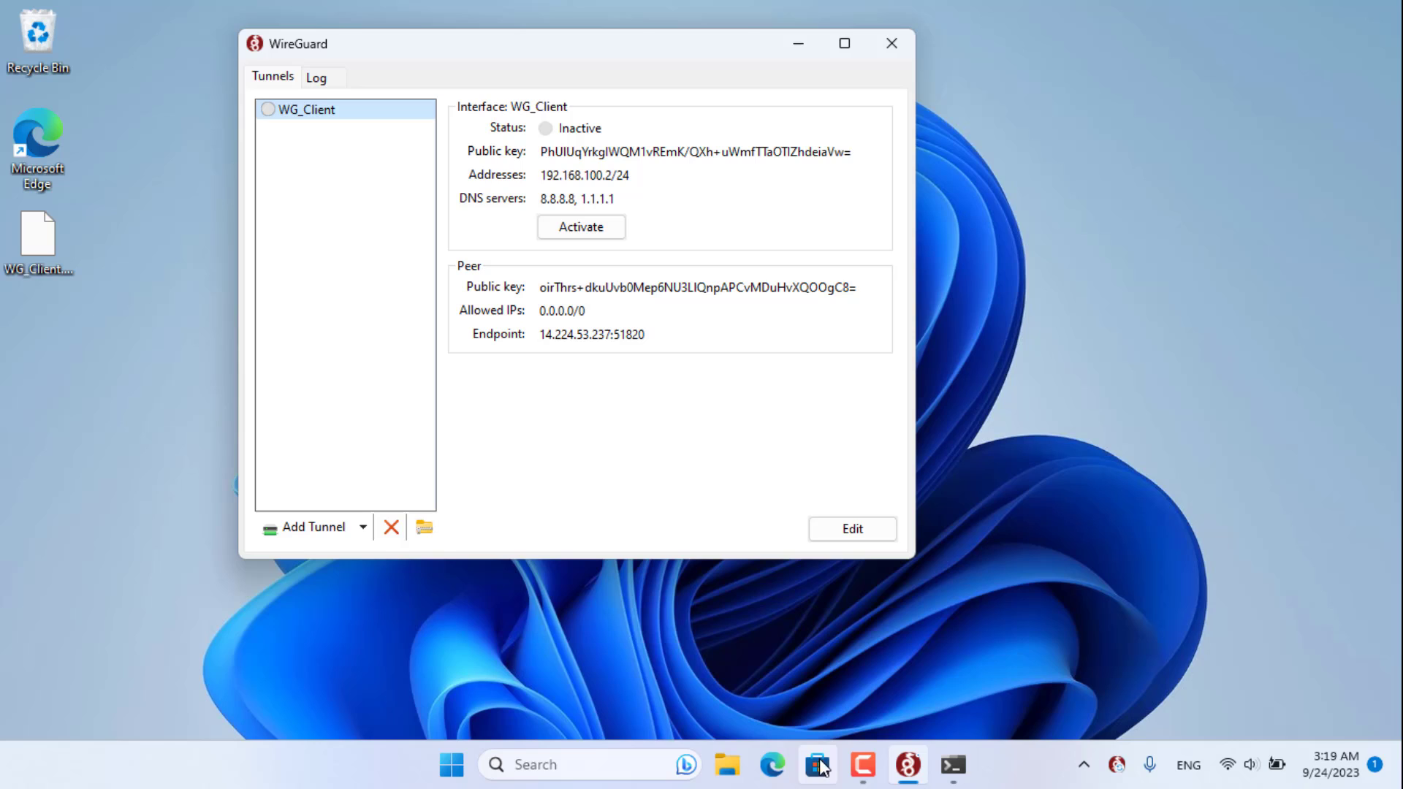
left_click(770, 767)
left_click_drag(645, 175, 779, 176)
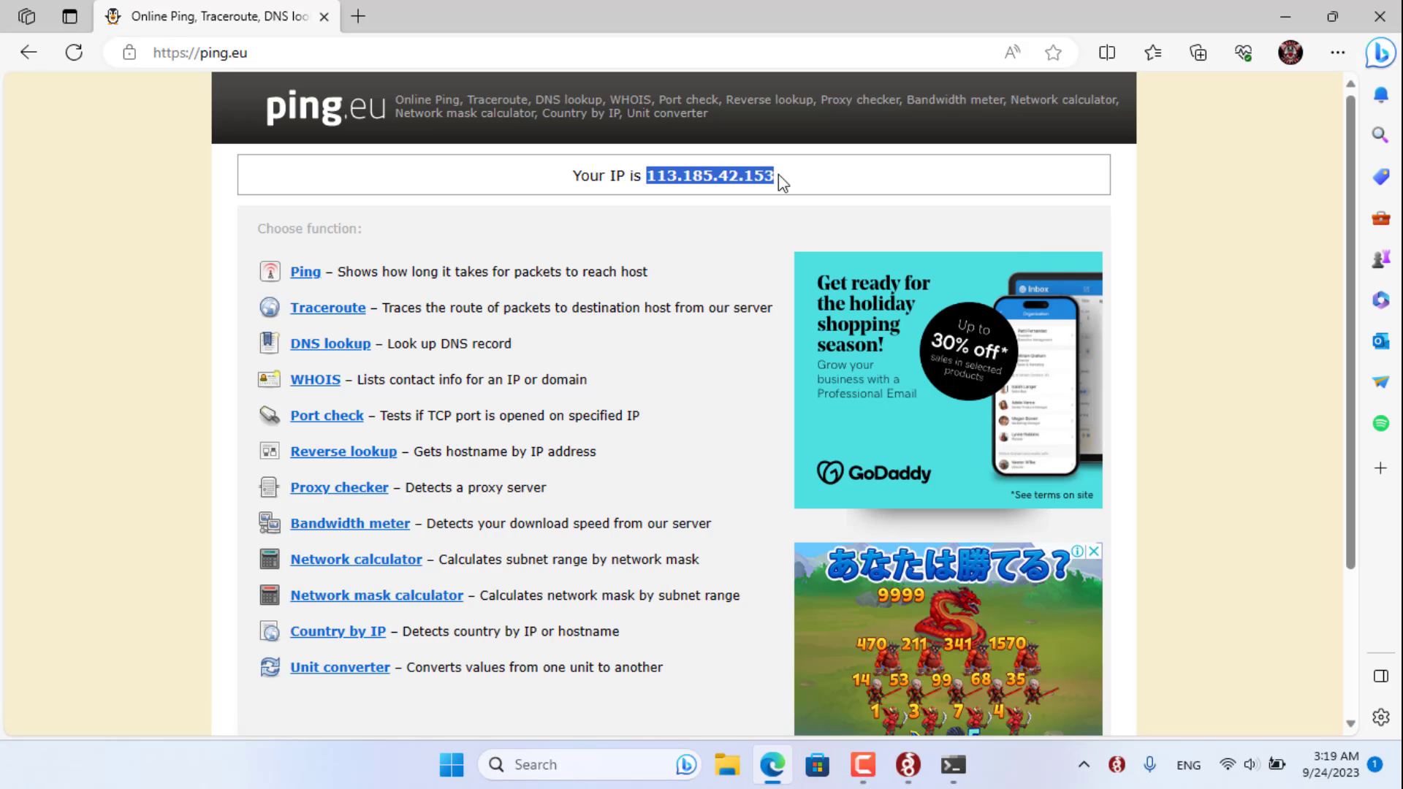
left_click(786, 181)
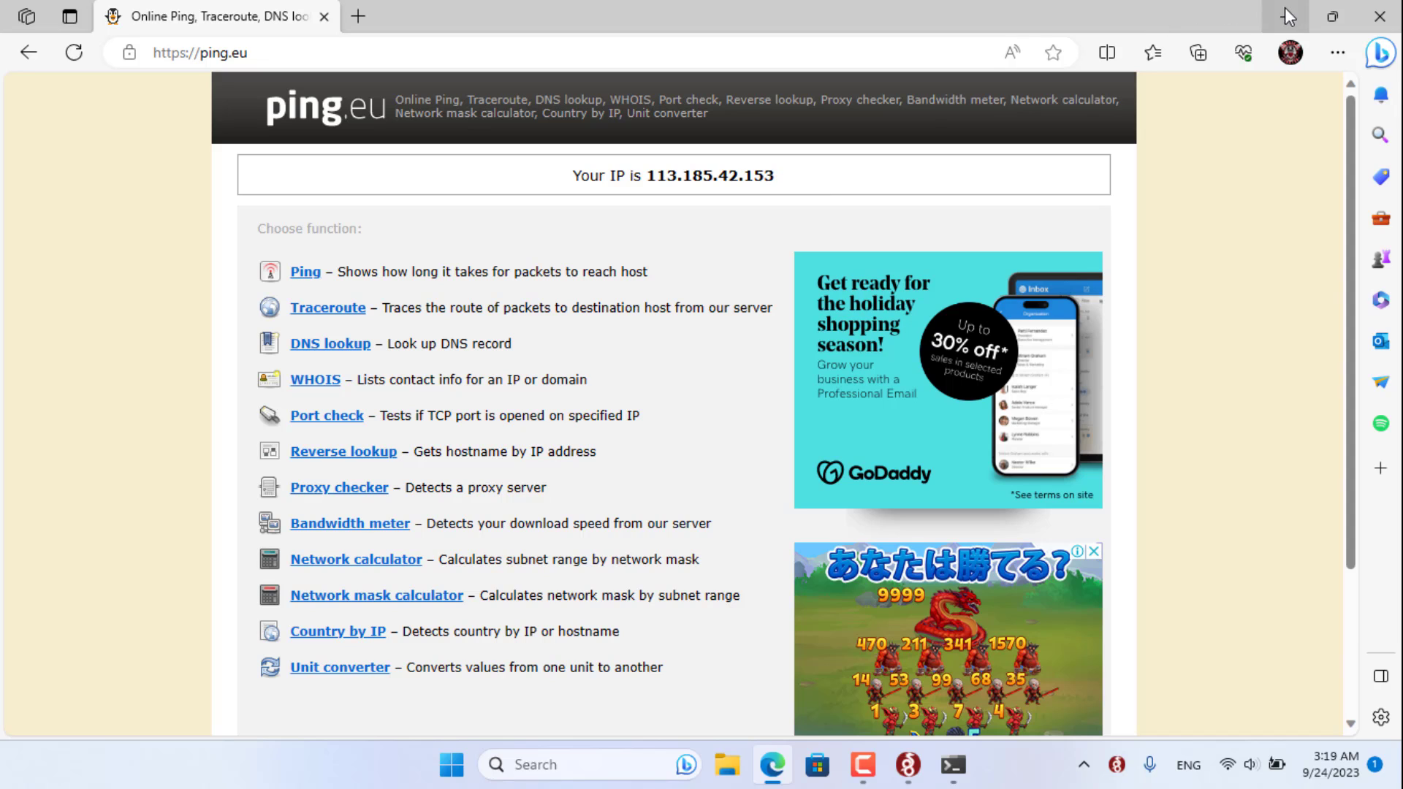
left_click(906, 765)
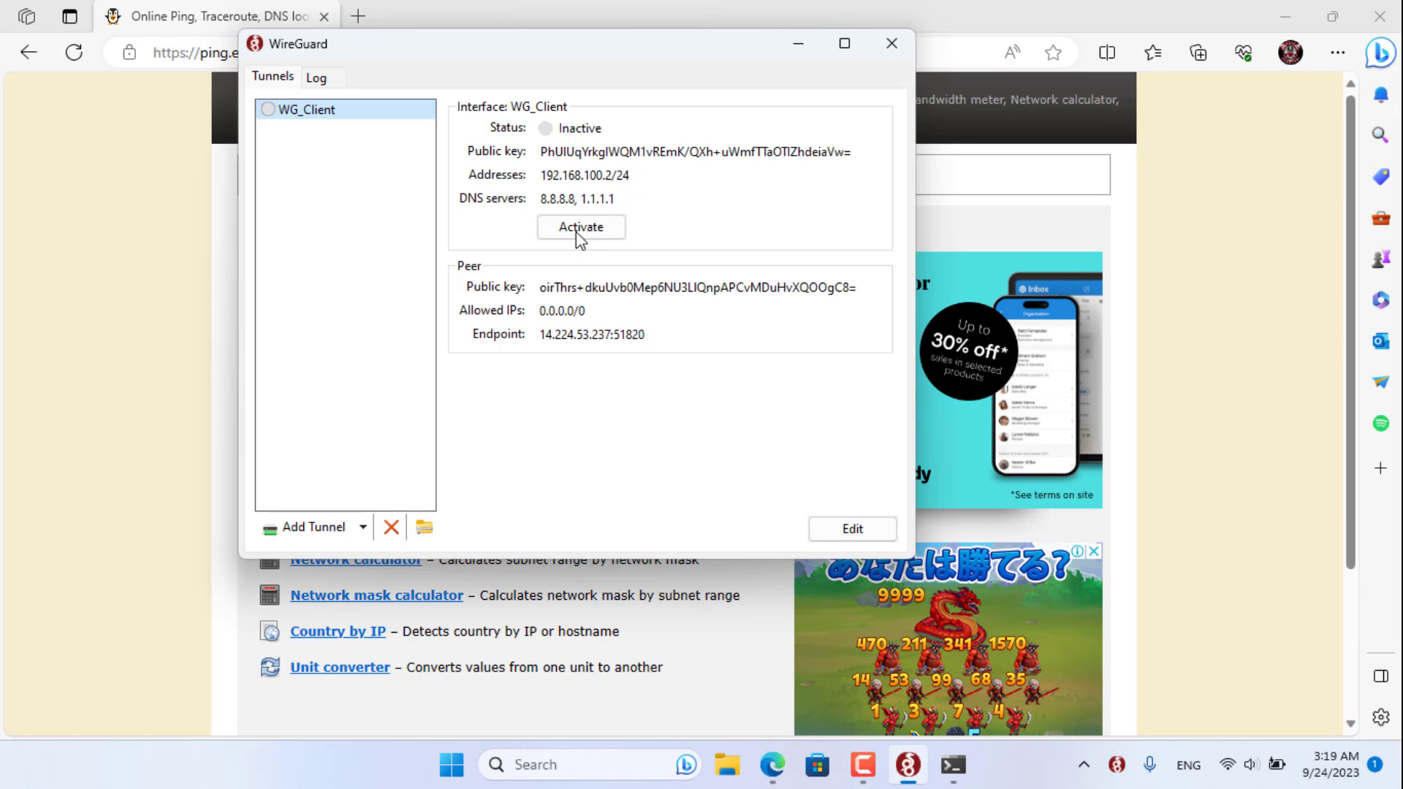
left_click(573, 226)
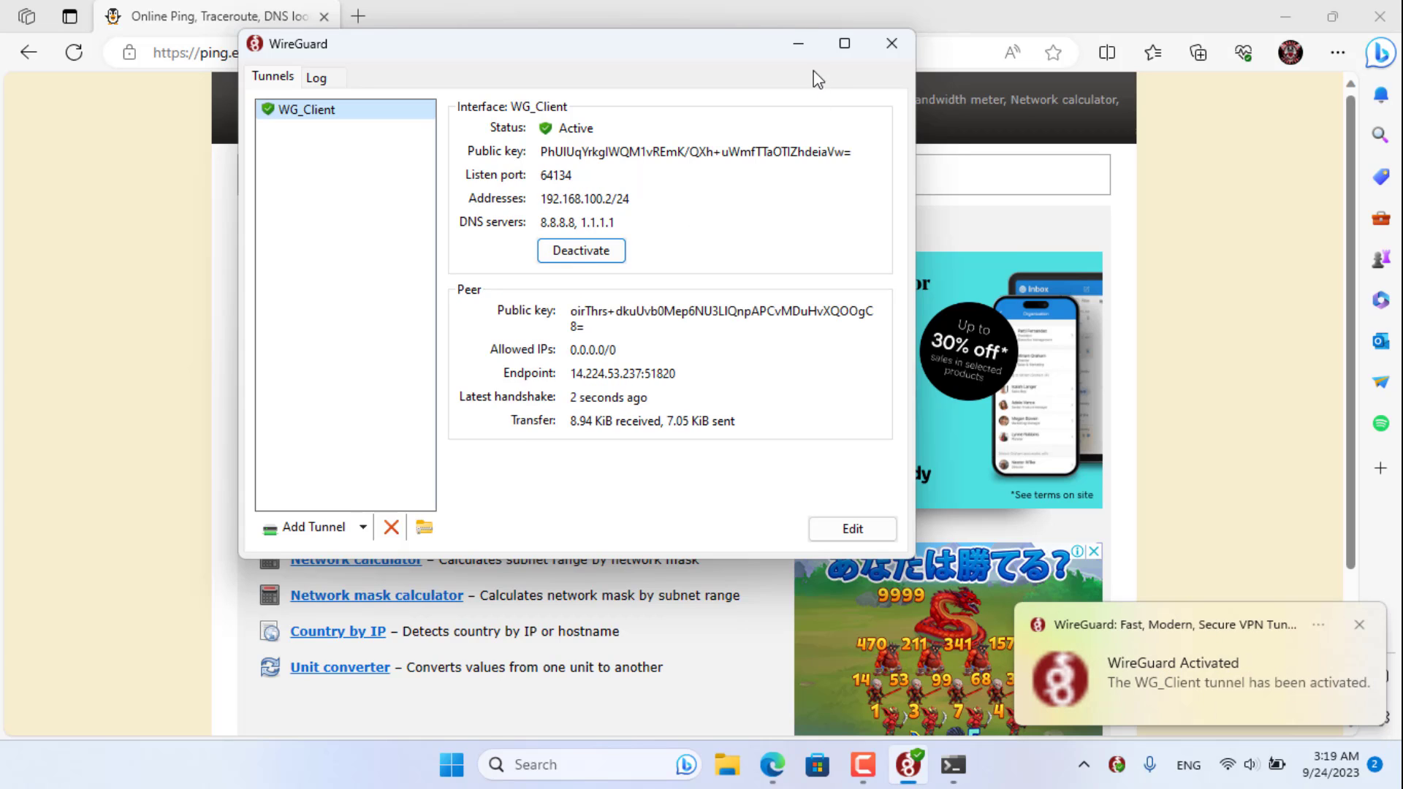
left_click(802, 45)
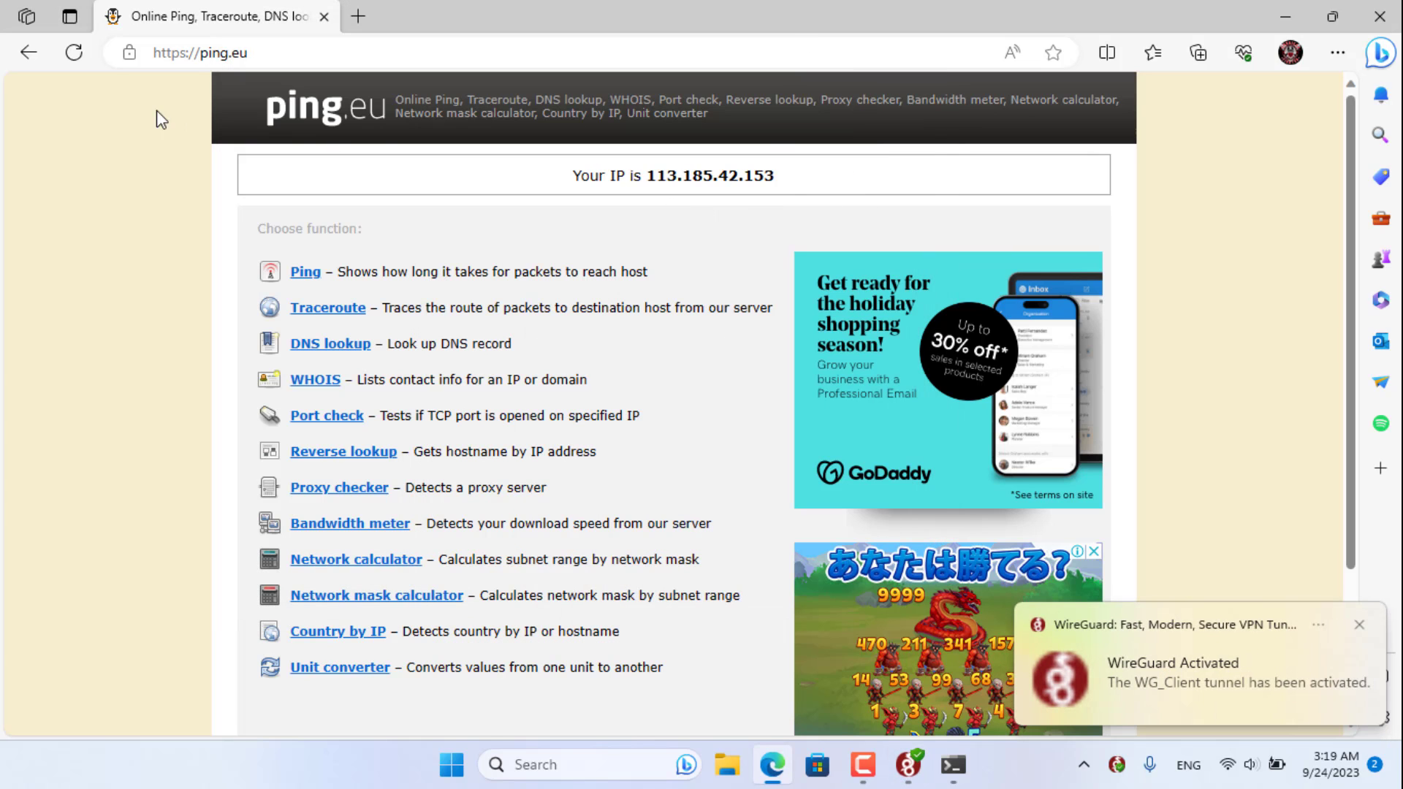
left_click(76, 59)
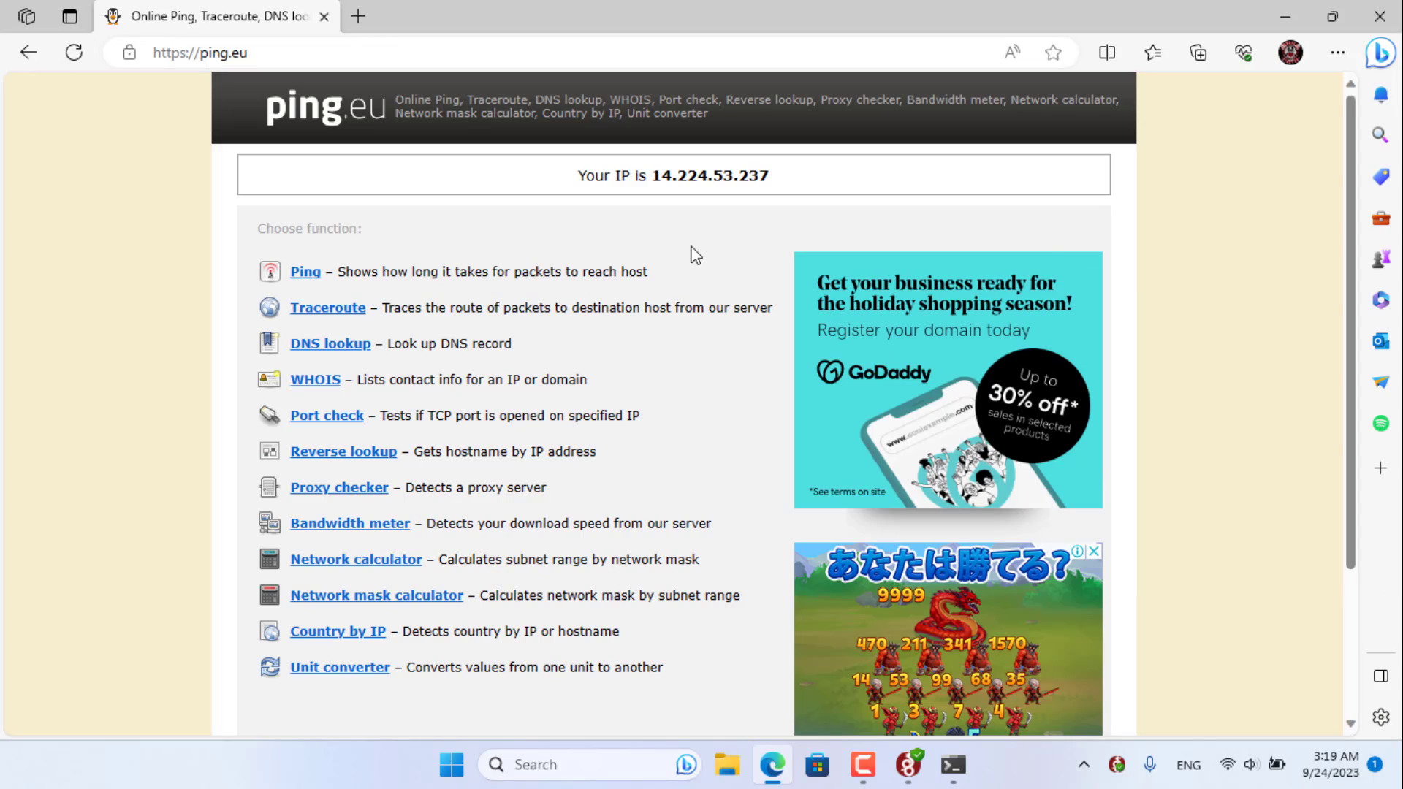
left_click_drag(582, 175, 792, 187)
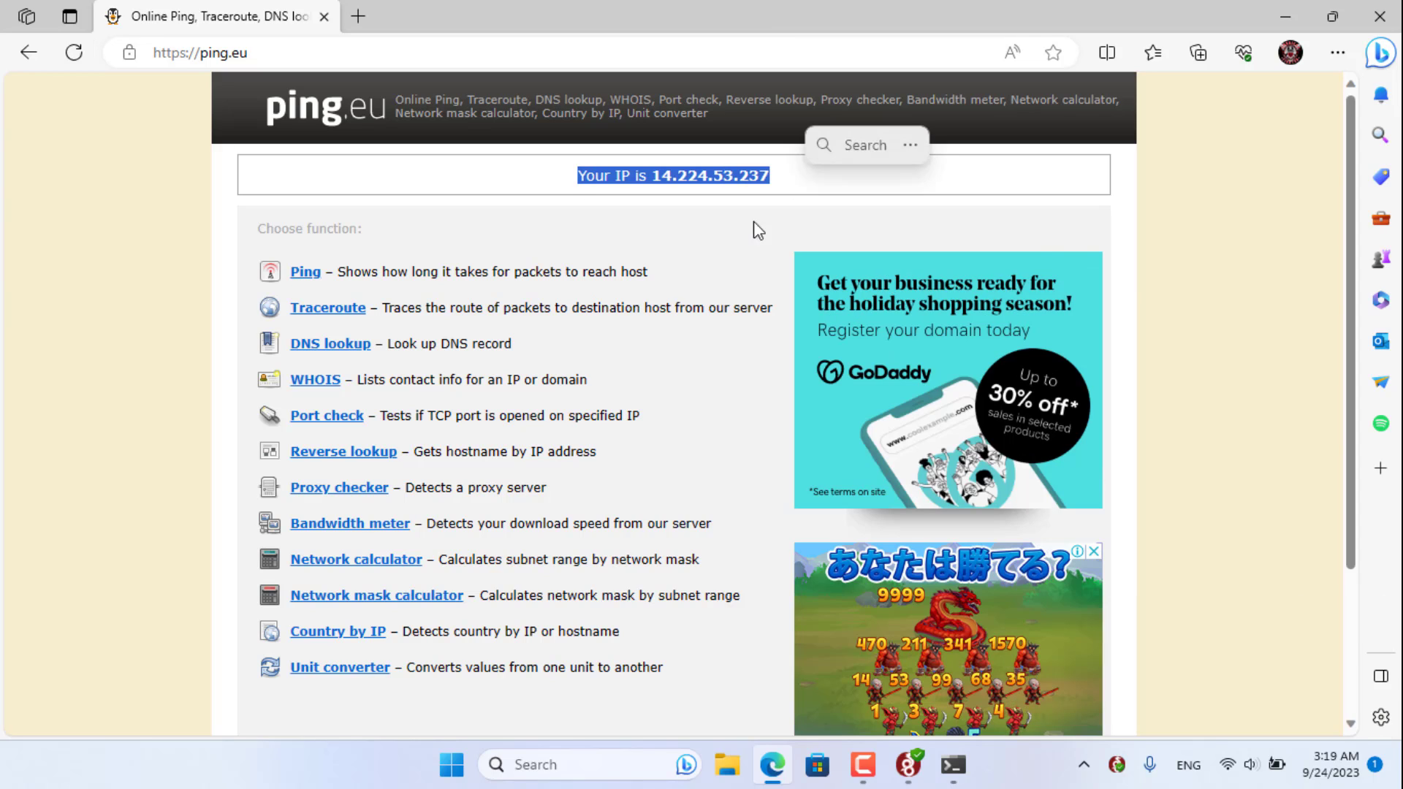
left_click(712, 261)
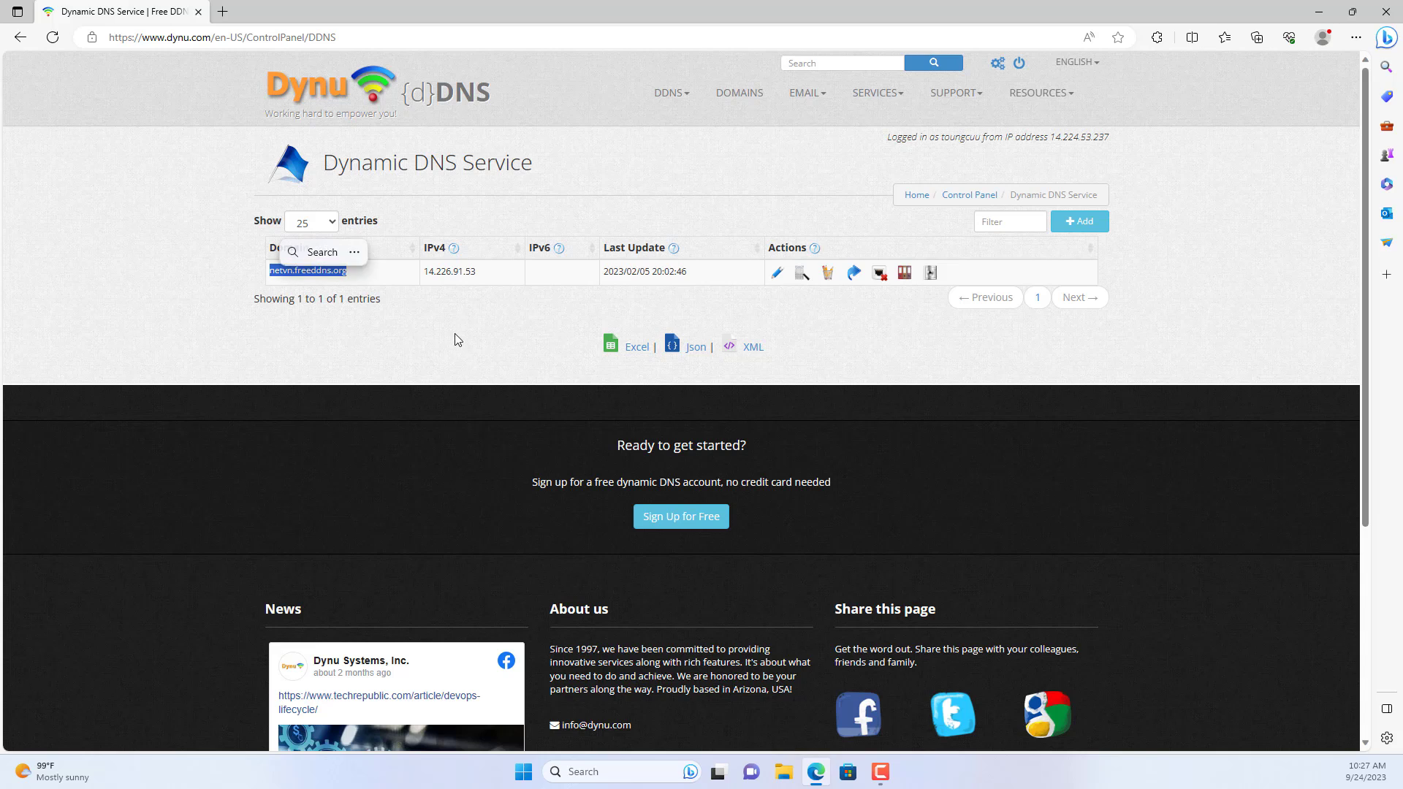
Go to the Dynu DDNS Setup page and download the IP Update Client for Windows.
left_click(454, 335)
left_click(687, 101)
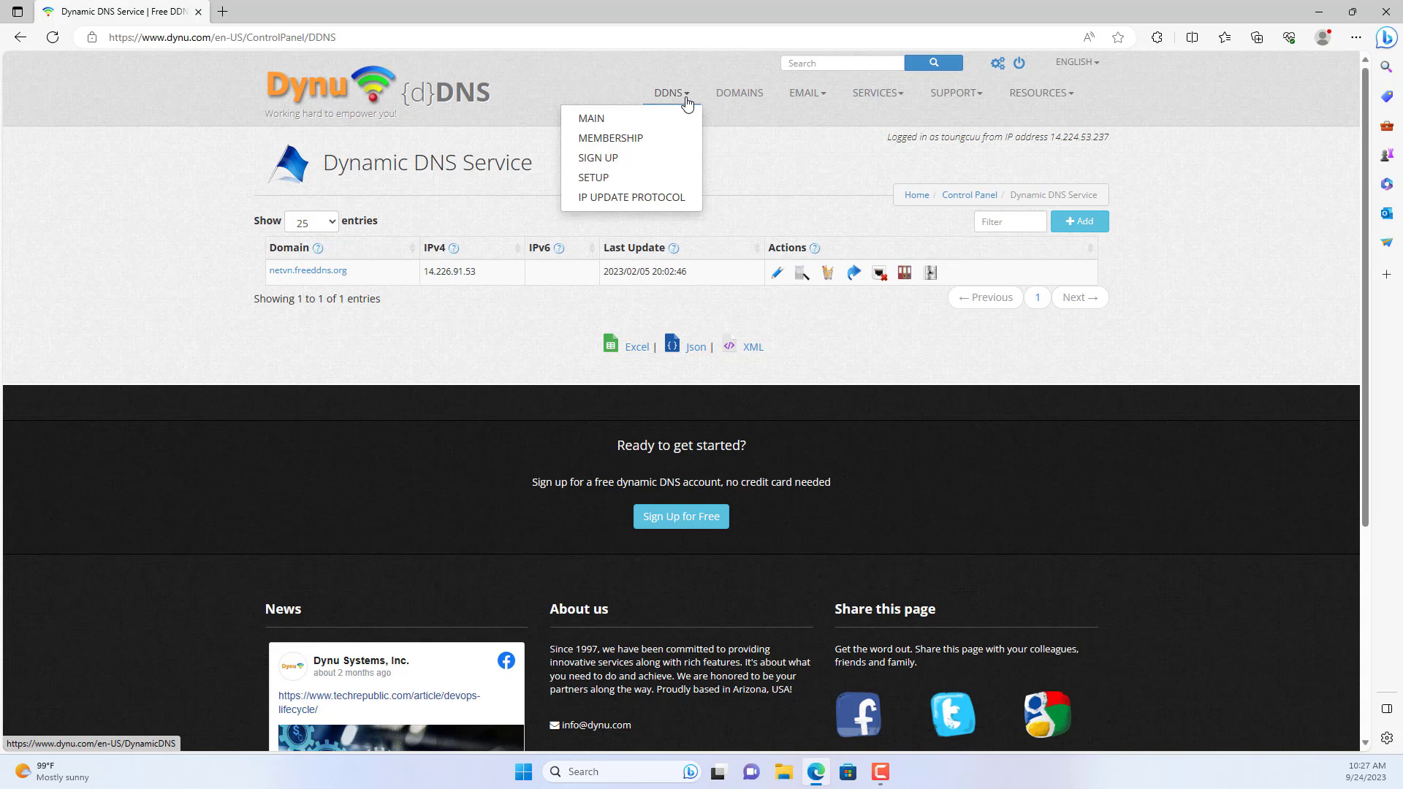
left_click(600, 180)
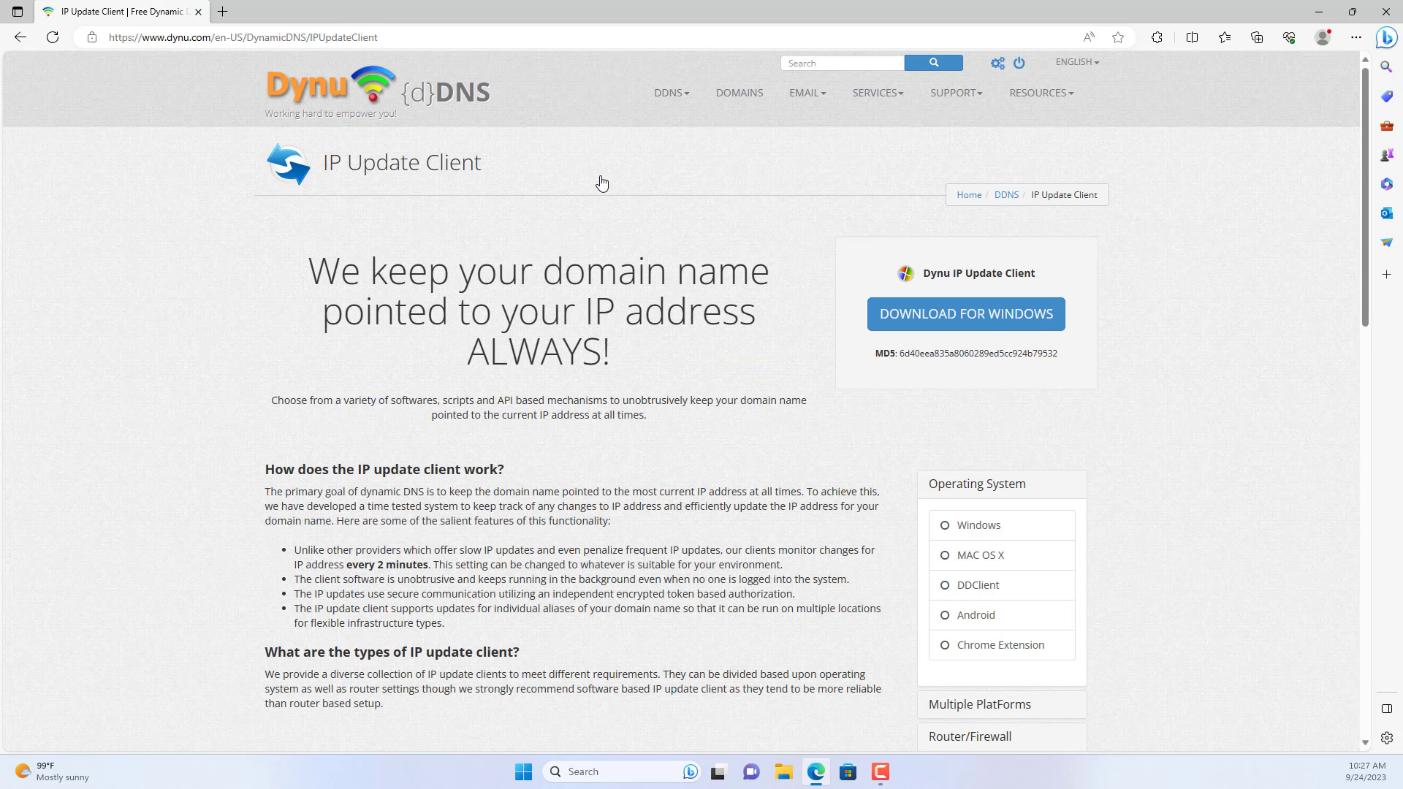
left_click(927, 322)
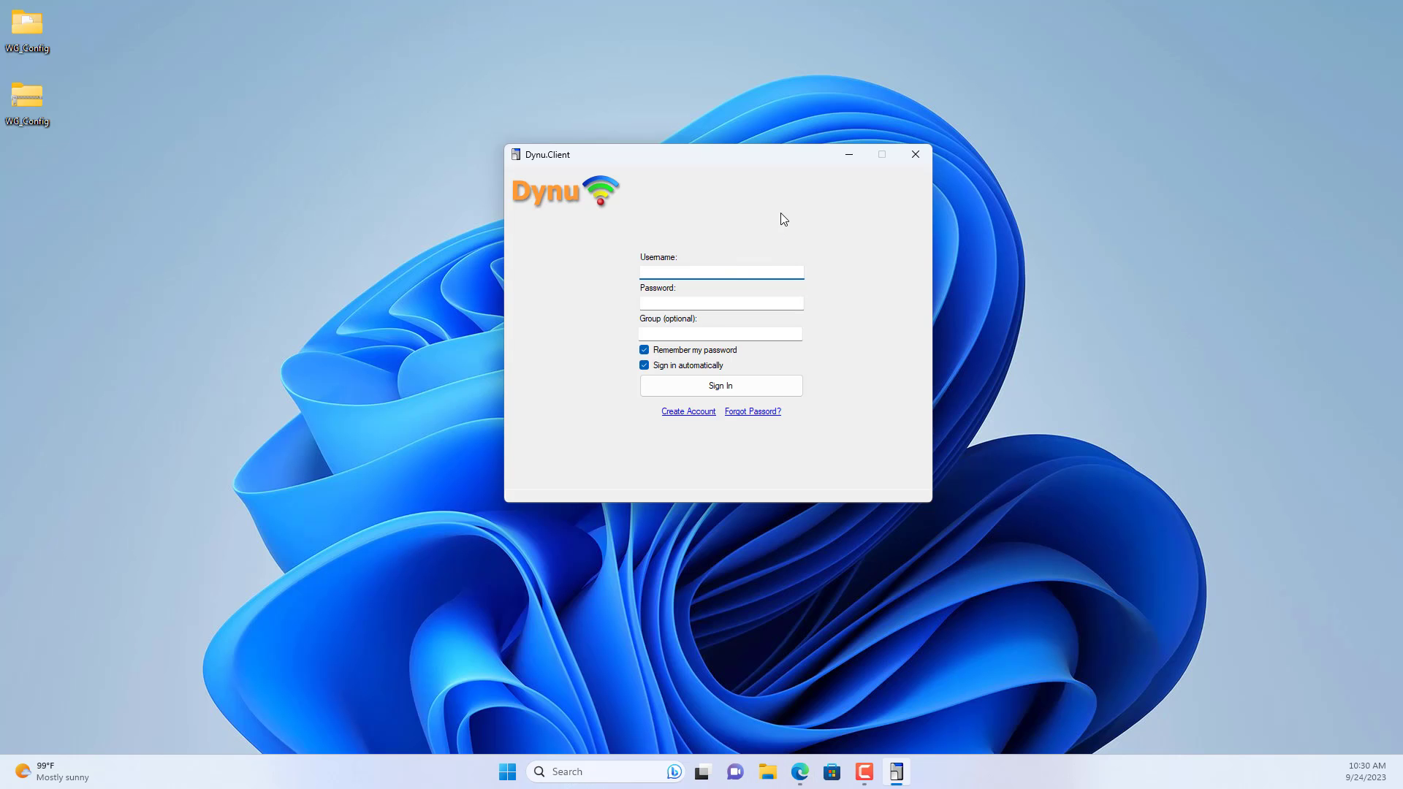
Sign in to the Dynu IP Update Client with the account username and password, then activate WG_Server.
type("toungcuu")
key("Tab")
key("ctrl+v")
left_click(739, 390)
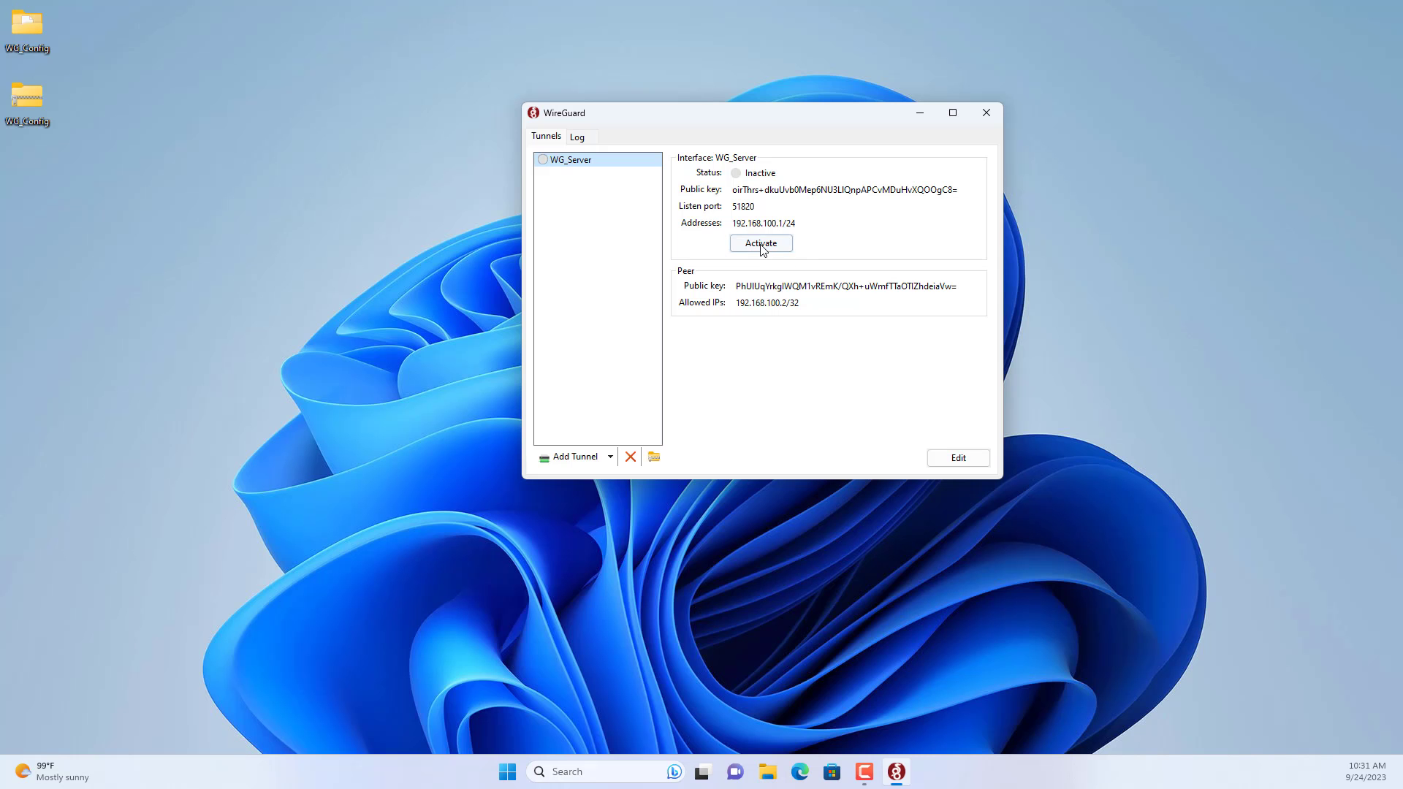
left_click(760, 243)
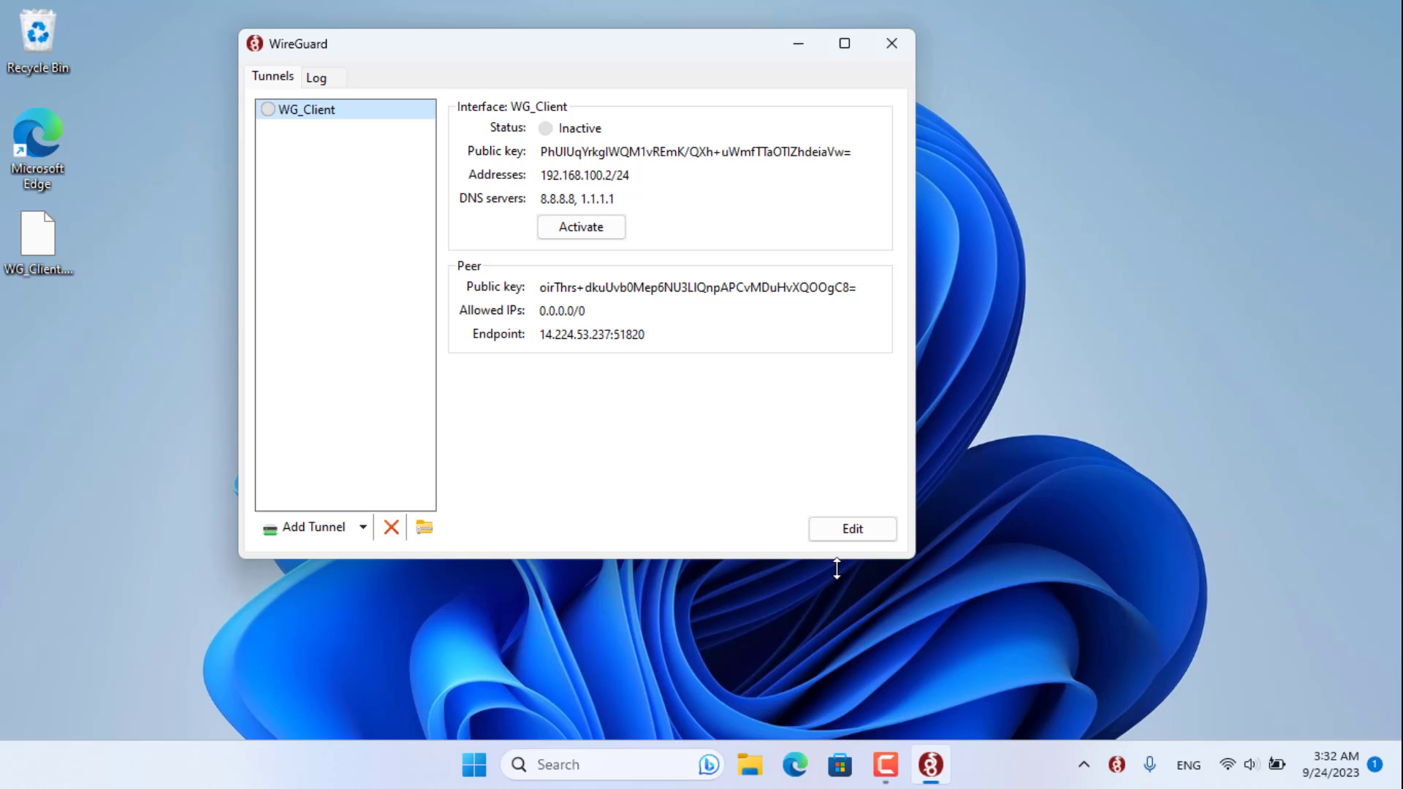
Change WG_Client's Endpoint to netvn.freeddns.org:51820 and save the configuration.
left_click(873, 535)
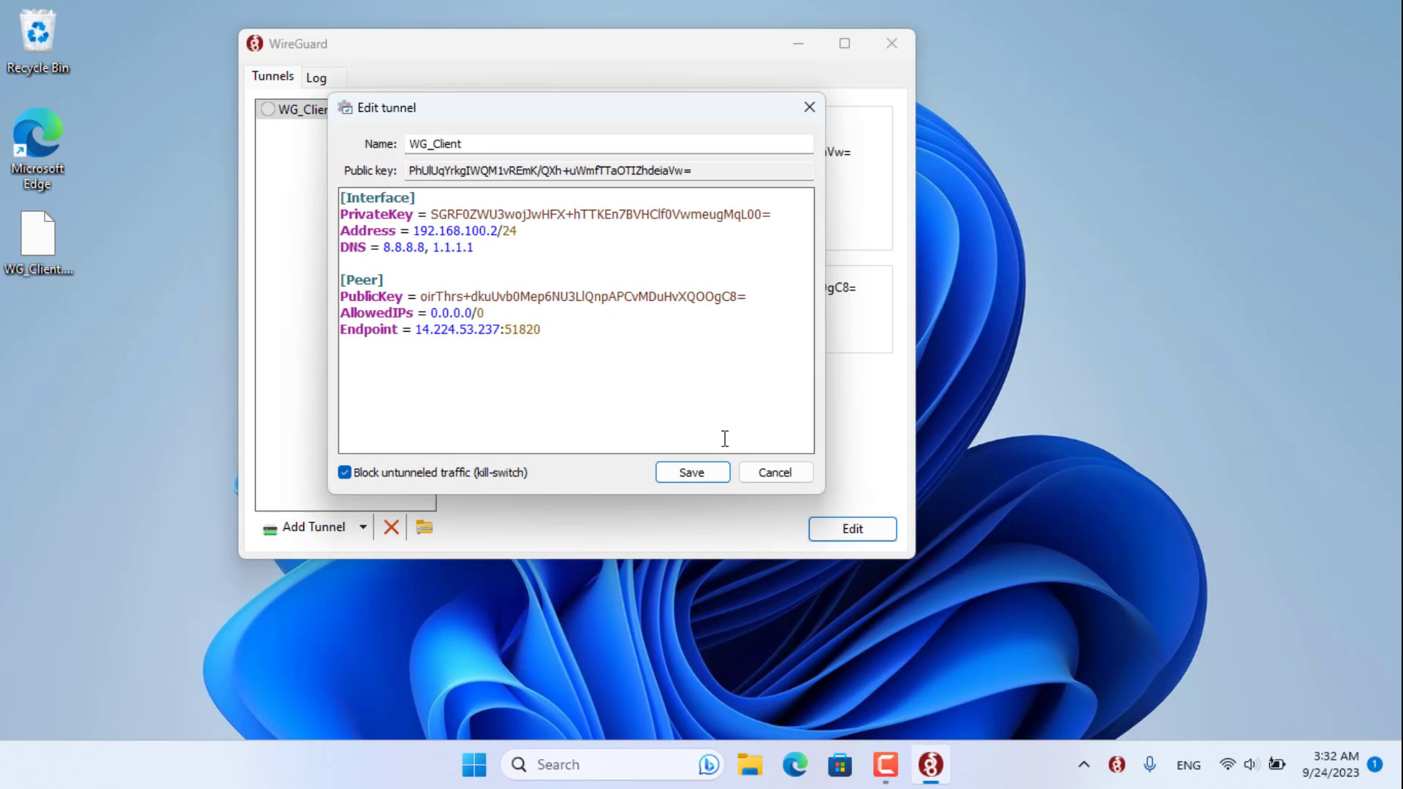
left_click(501, 330)
key("BackSpace")
key("BackSpace")
key("BackSpace")
key("BackSpace")
key("BackSpace")
key("BackSpace")
key("BackSpace")
key("BackSpace")
key("BackSpace")
key("BackSpace")
key("BackSpace")
key("BackSpace")
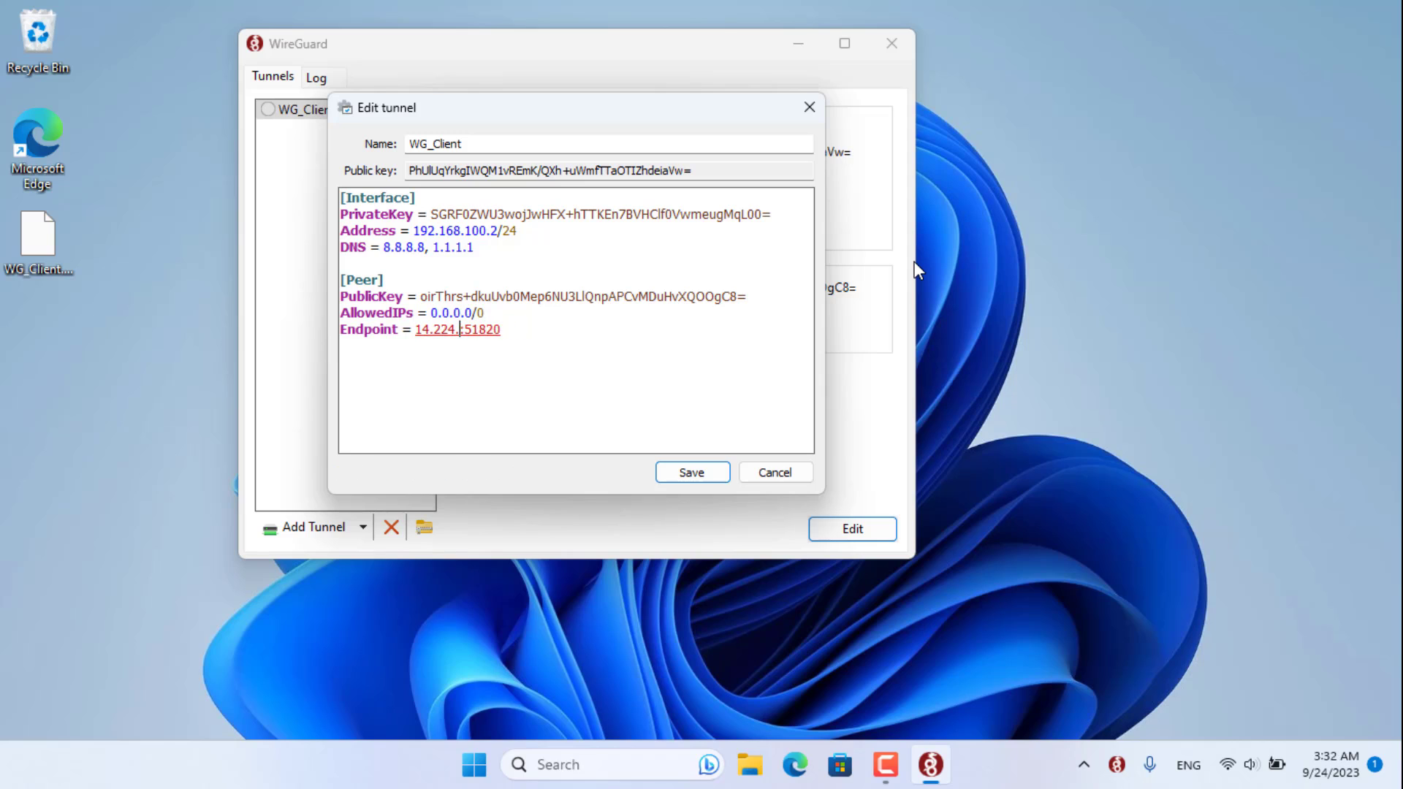
key("BackSpace")
type("netvn")
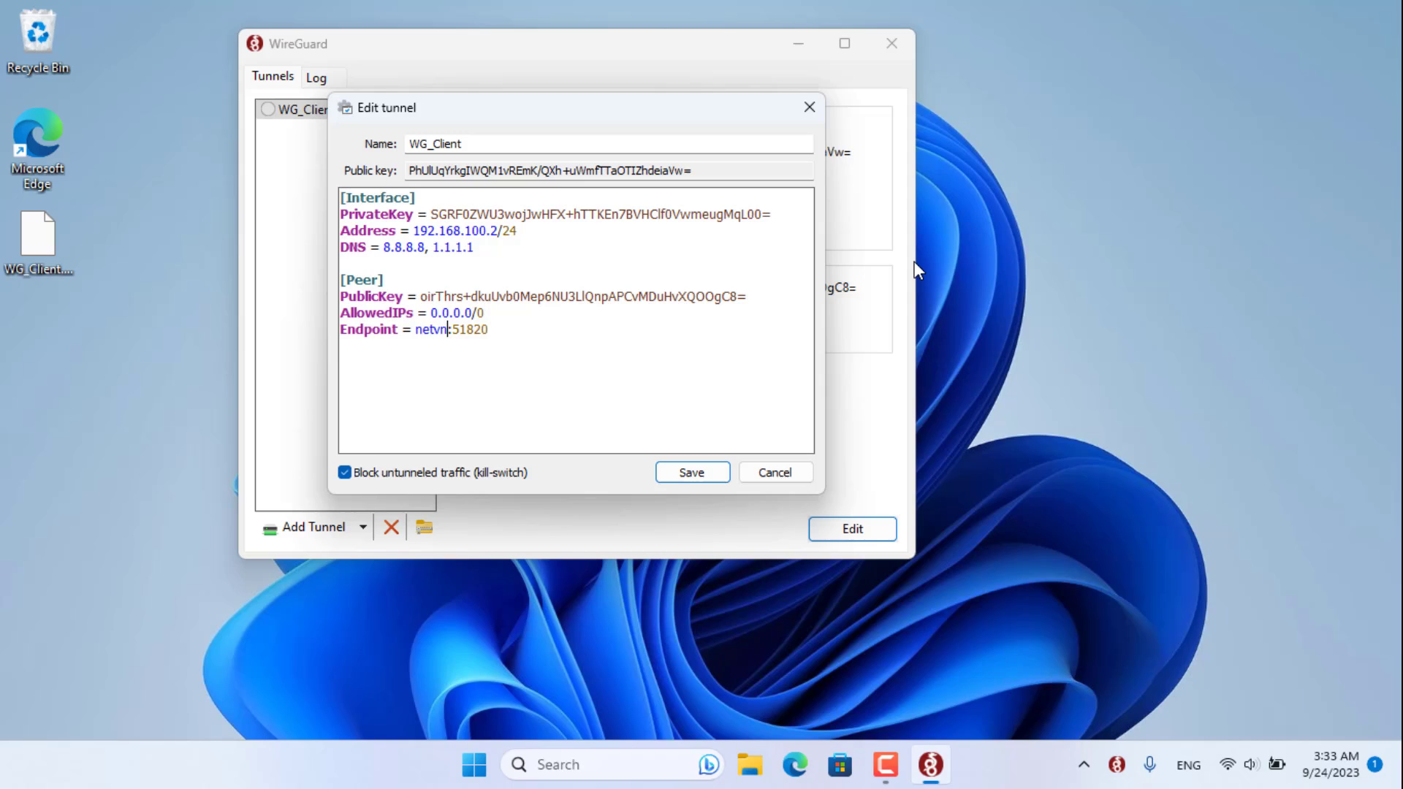
type(".freeddns.org")
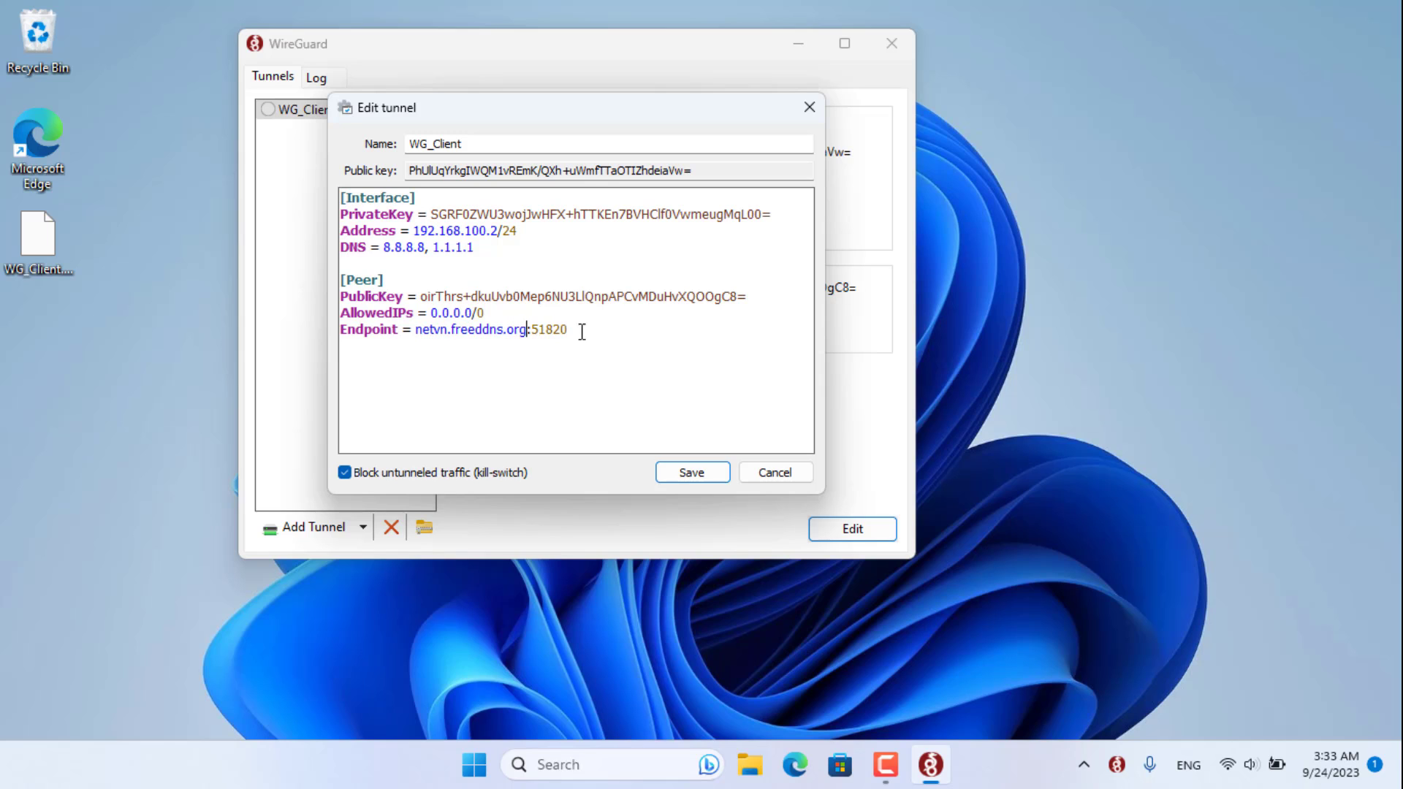
left_click_drag(579, 329, 268, 334)
left_click(699, 473)
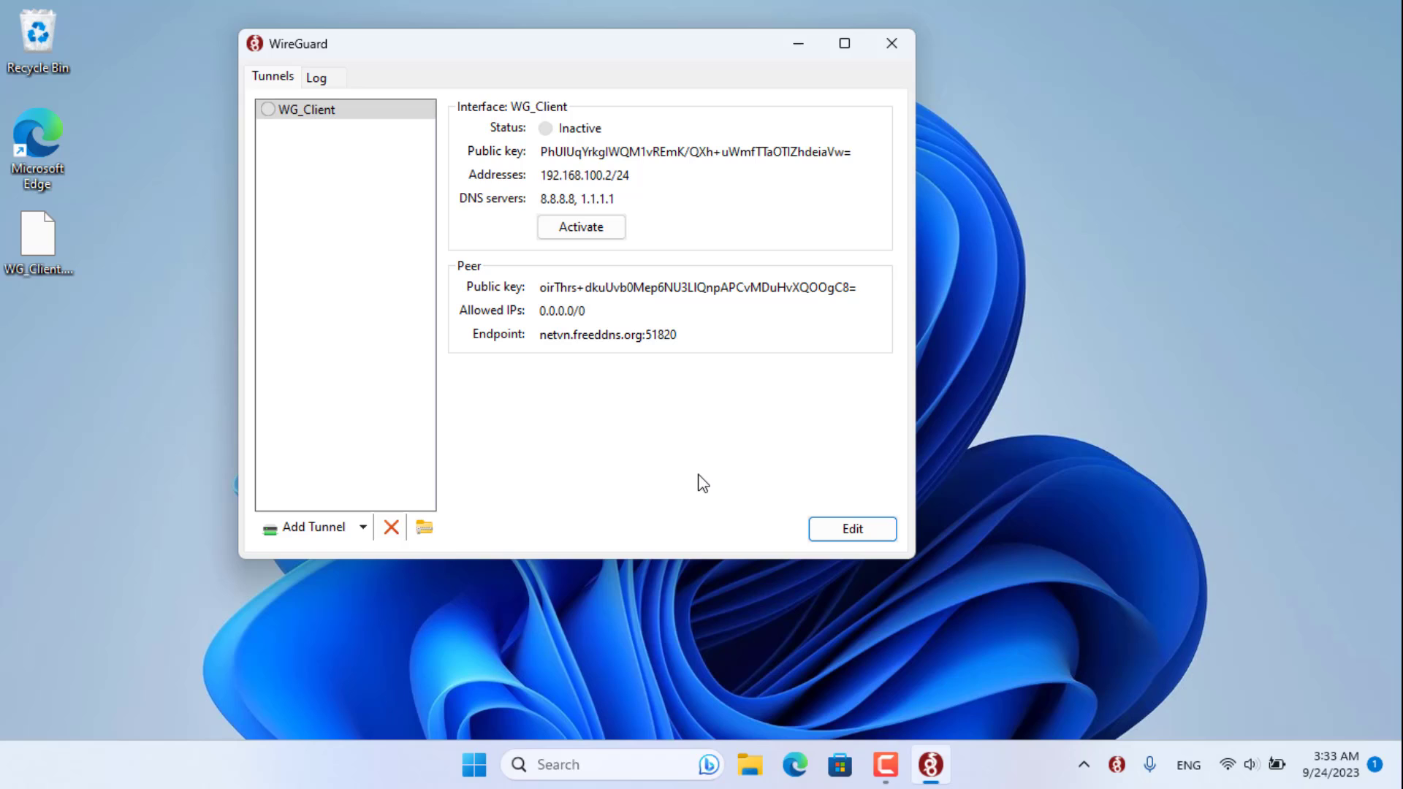
Activate WG_Client and check its endpoint resolves to 14.224.53.237:51820.
left_click(589, 228)
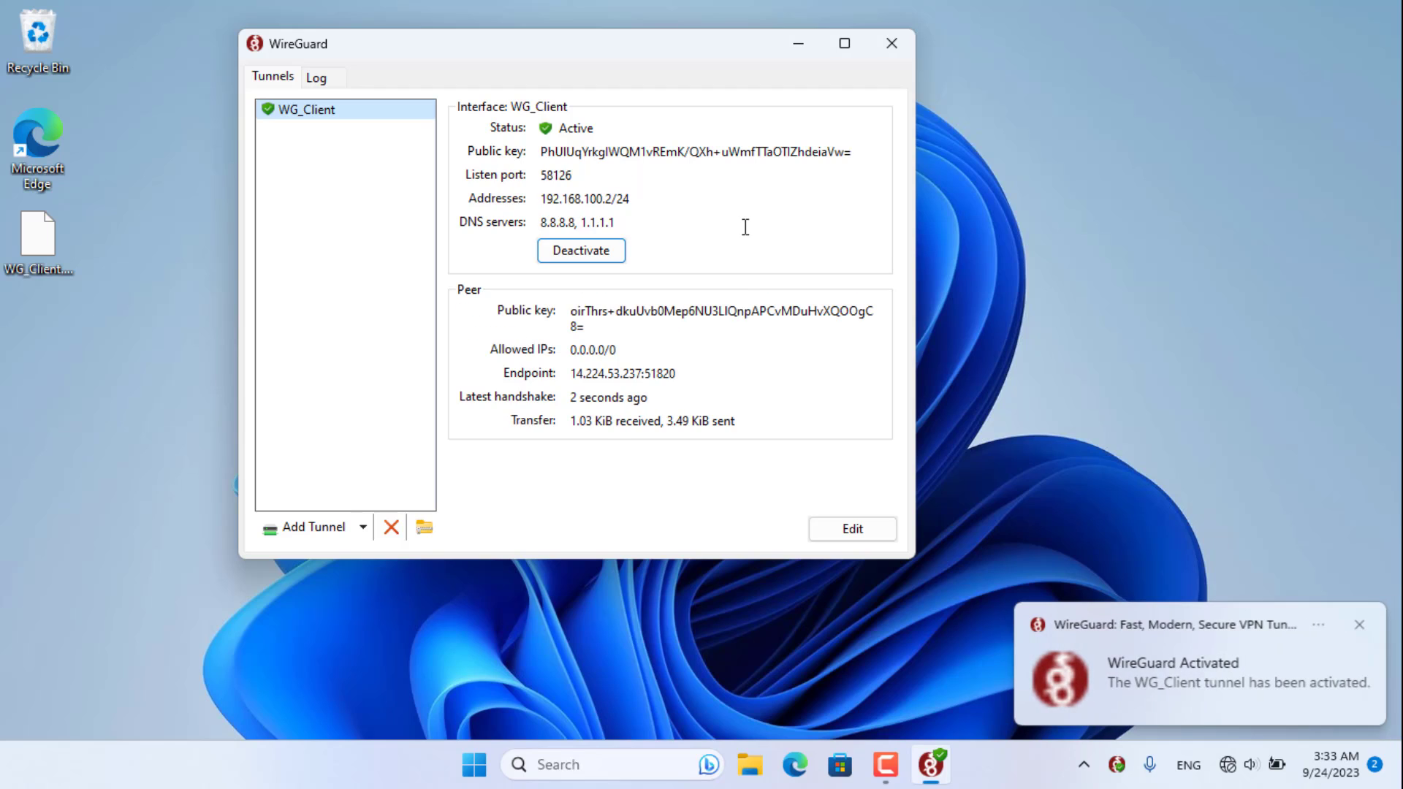
double_click(691, 371)
double_click(684, 374)
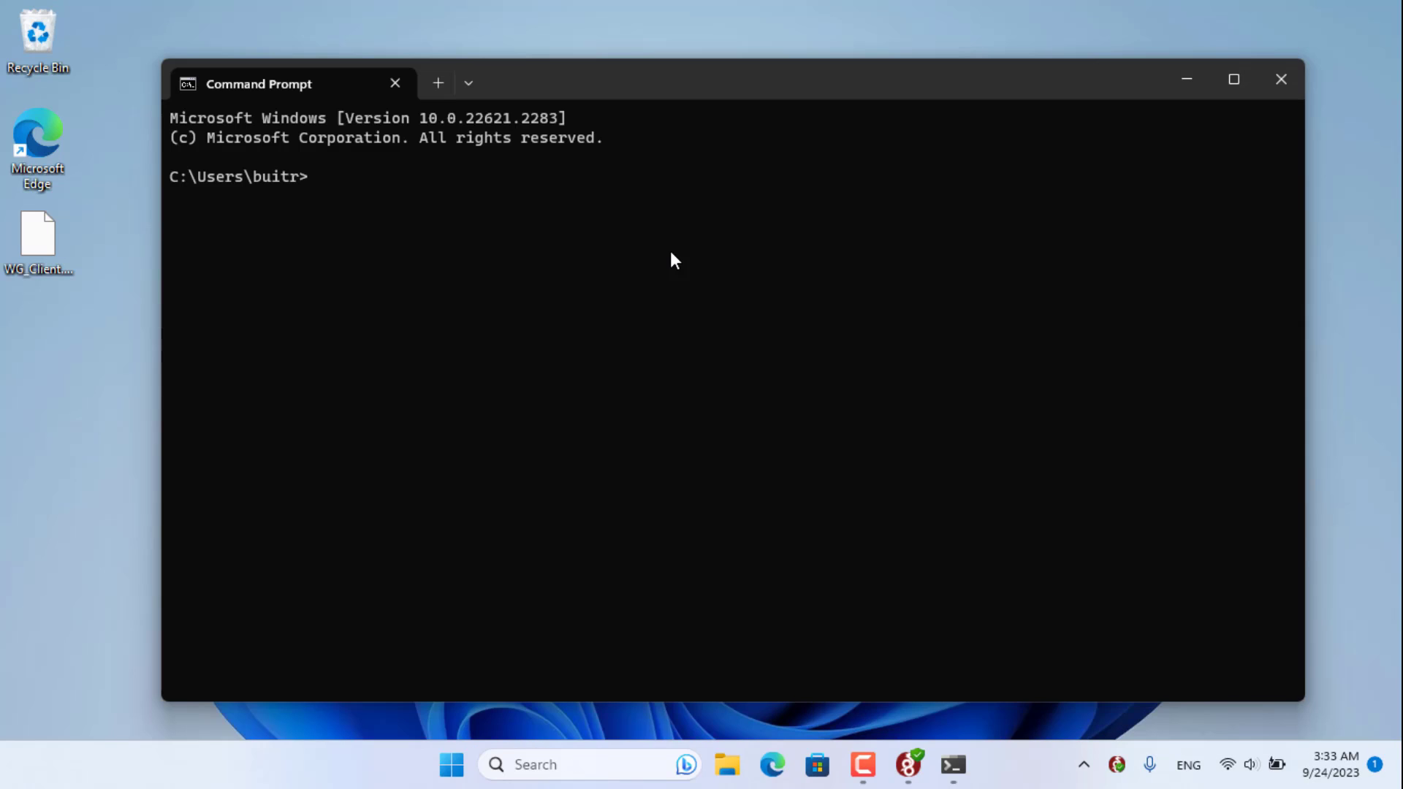
Ping 192.168.100.1, 192.168.0.105 and 192.168.0.1 in turn, stopping each with Ctrl+C.
type("ping 192.168.100.1")
key("Return")
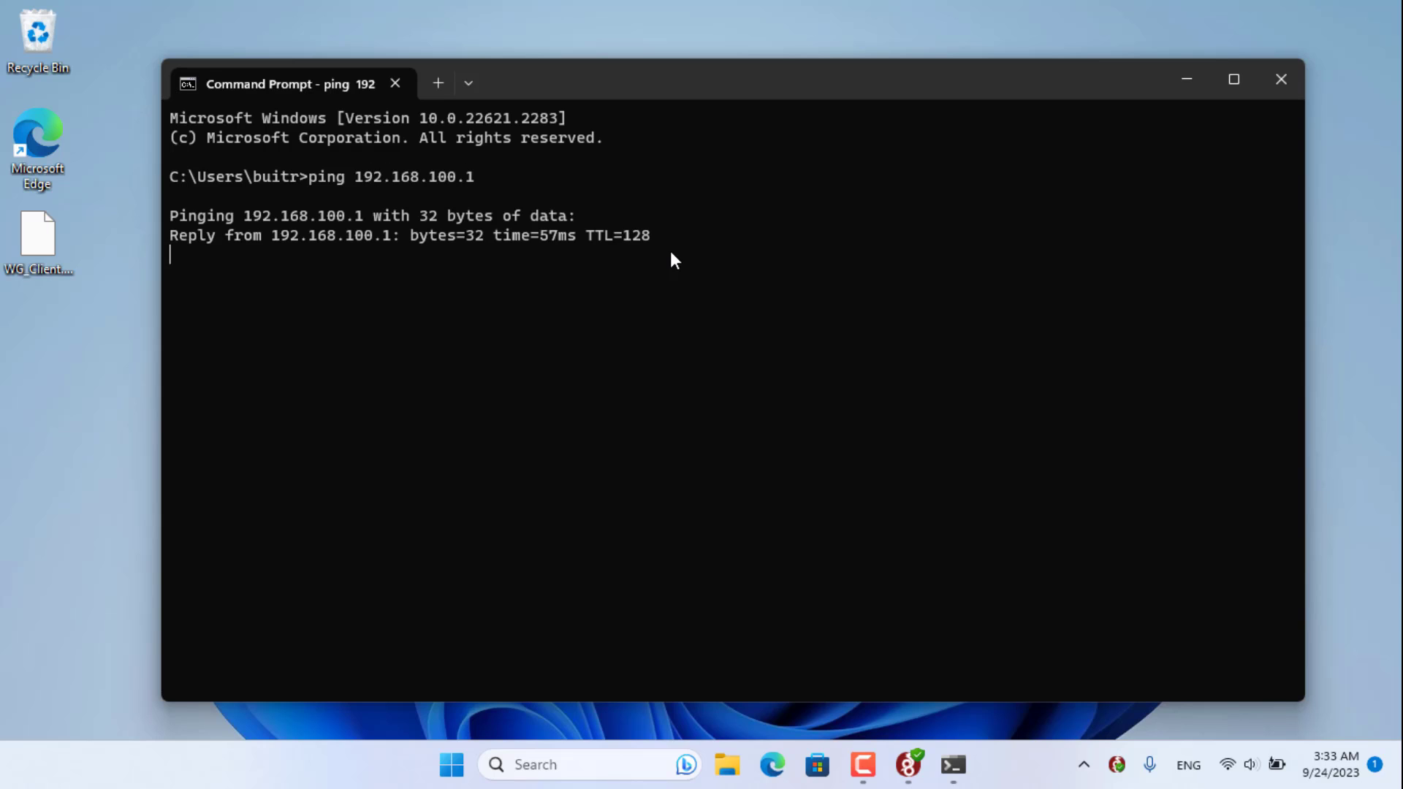
key("ctrl+c")
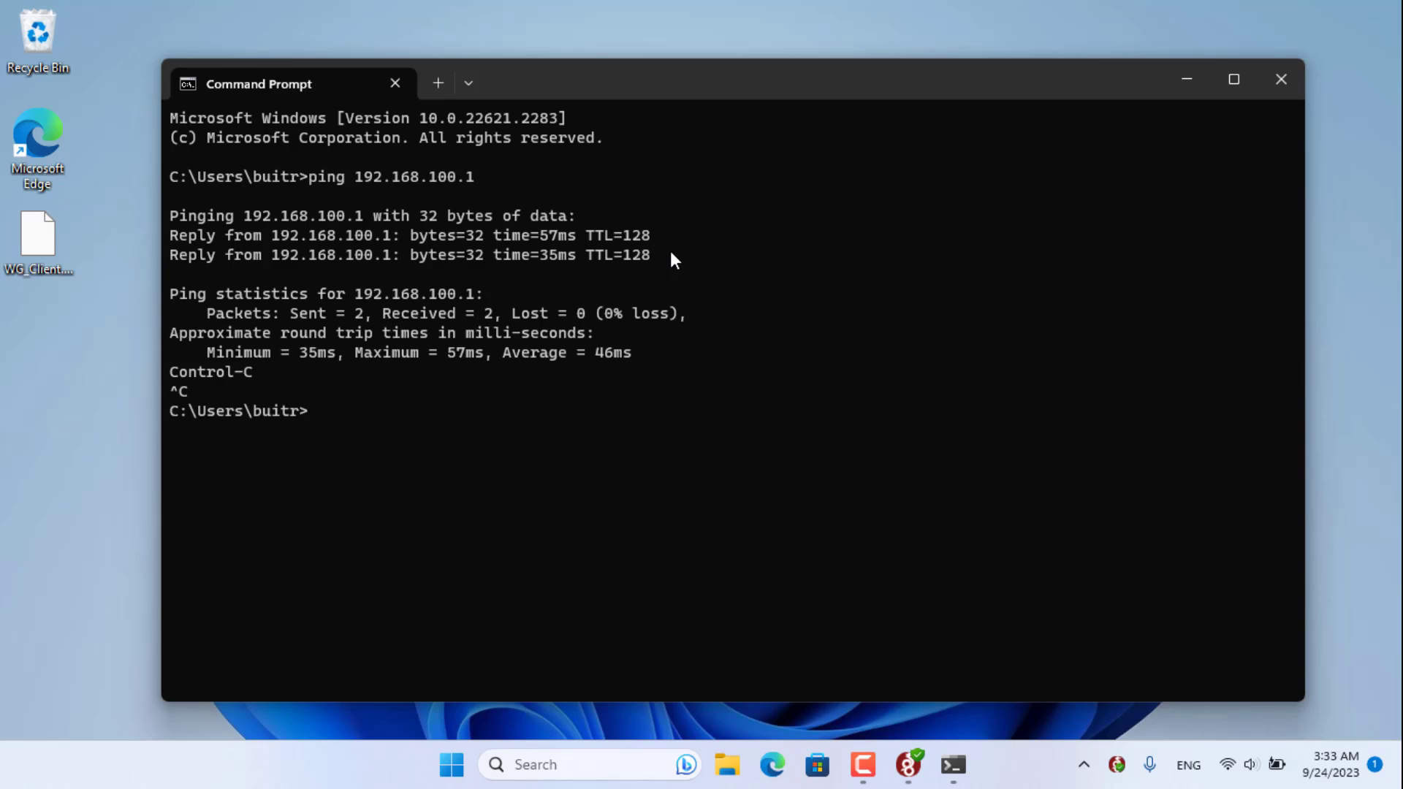
key("Up")
key("BackSpace")
key("BackSpace")
key("BackSpace")
key("BackSpace")
key("BackSpace")
type("0.105")
key("Return")
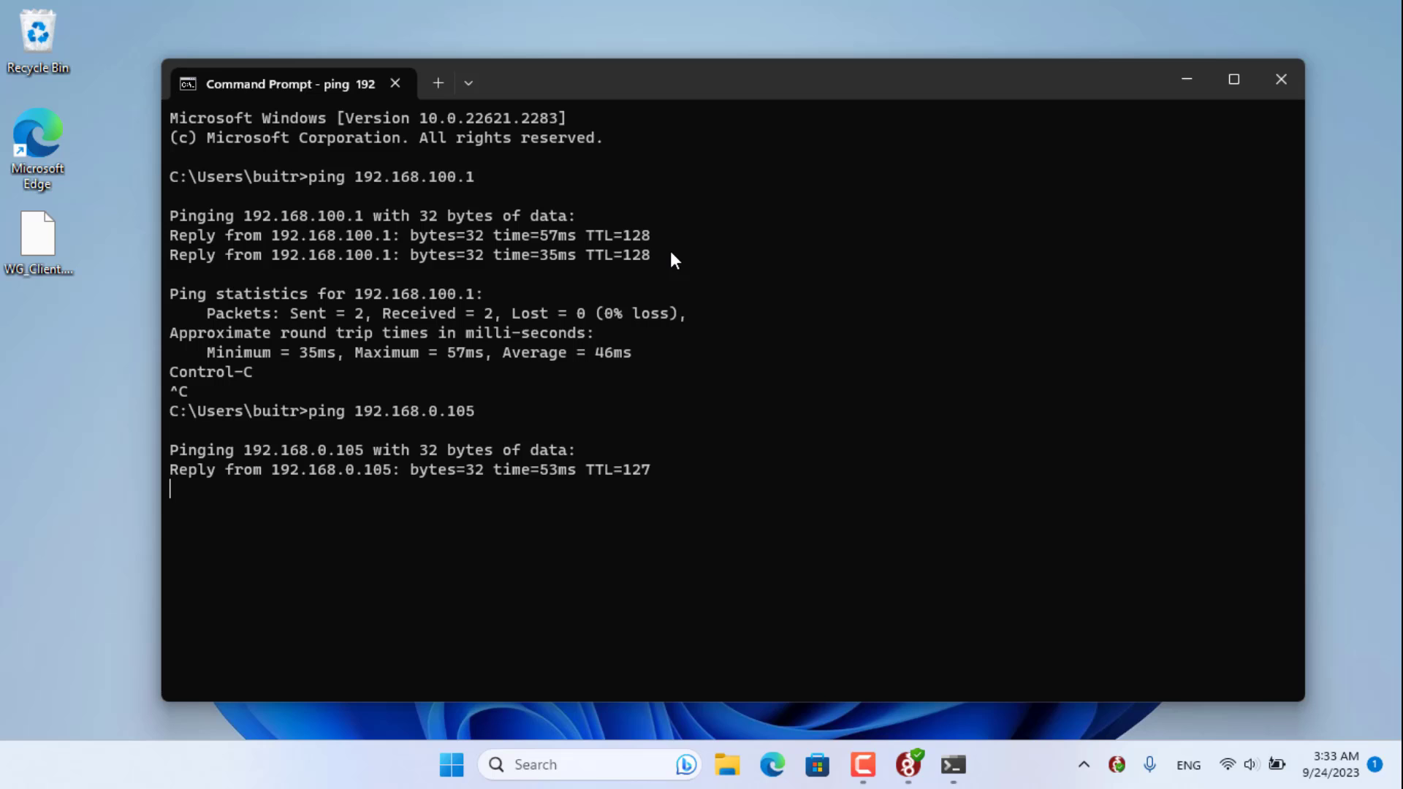
key("ctrl+c")
key("Up")
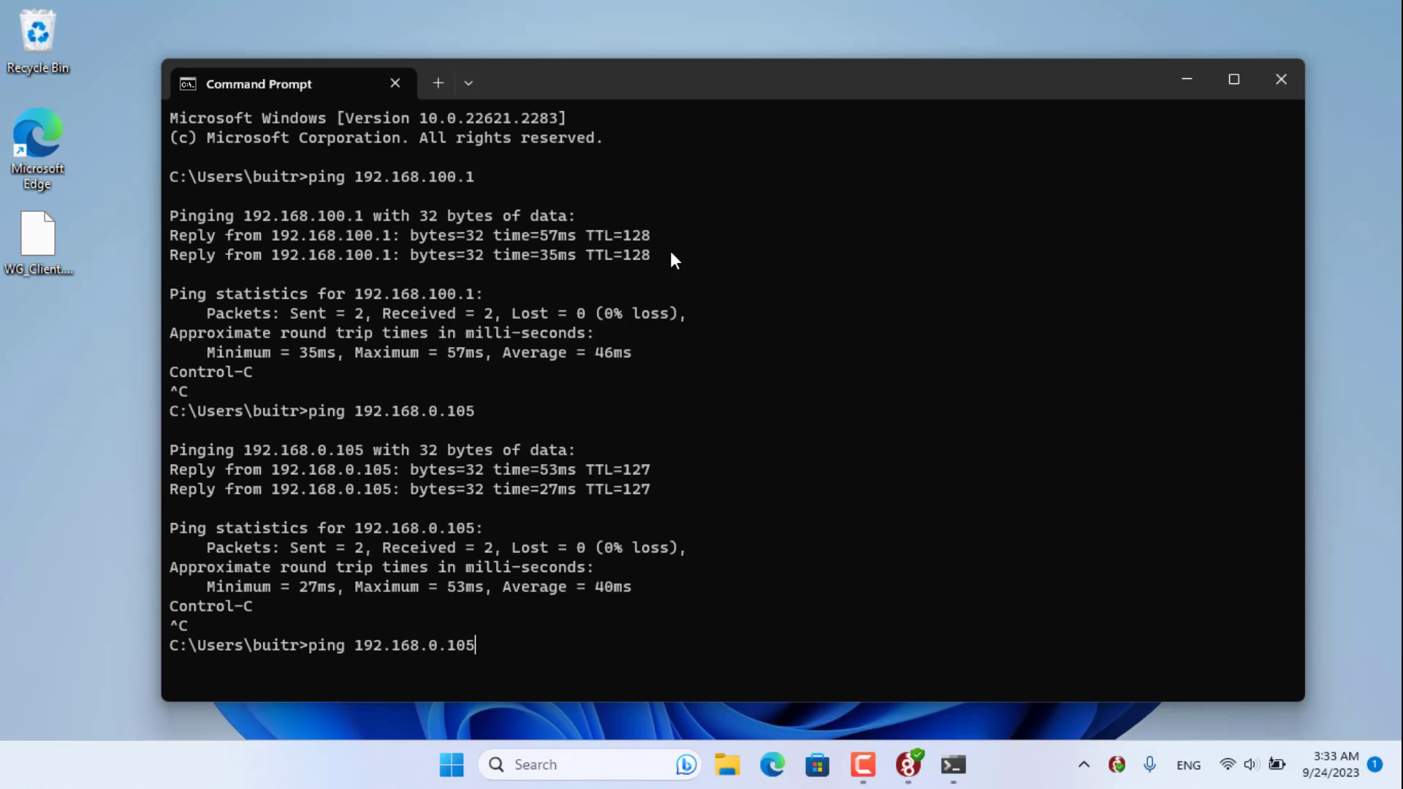
key("BackSpace")
key("BackSpace")
key("Return")
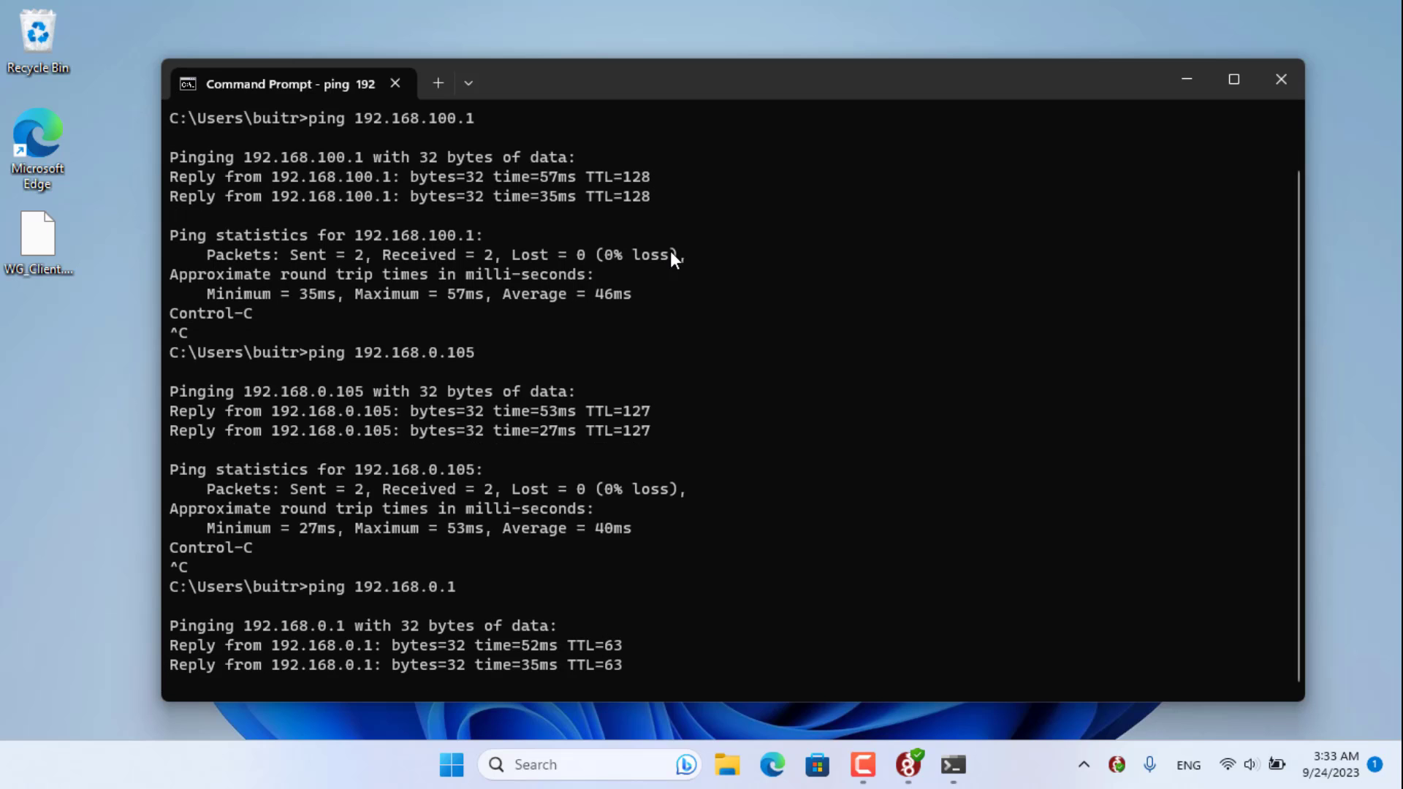